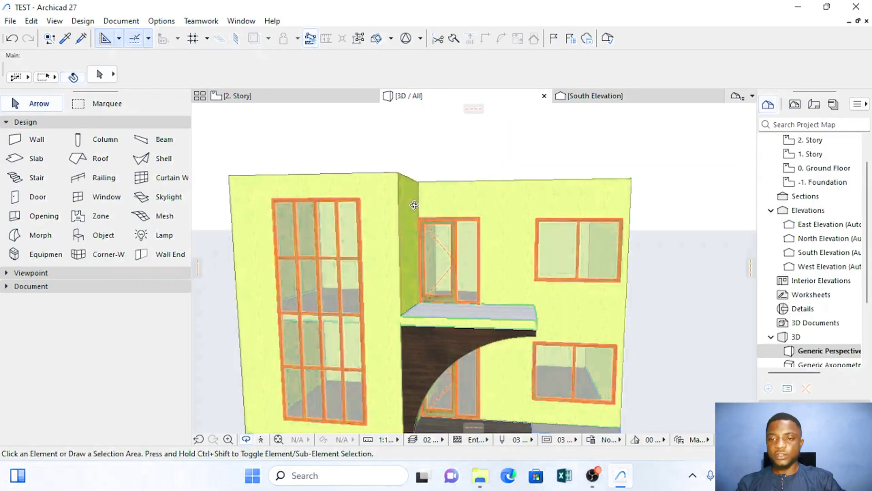
Step: Prepare the Beam tool with a 0.30 by 0.15 section and an elevation of 0.30 on the 2. Story
left_click_drag(468, 182, 390, 222)
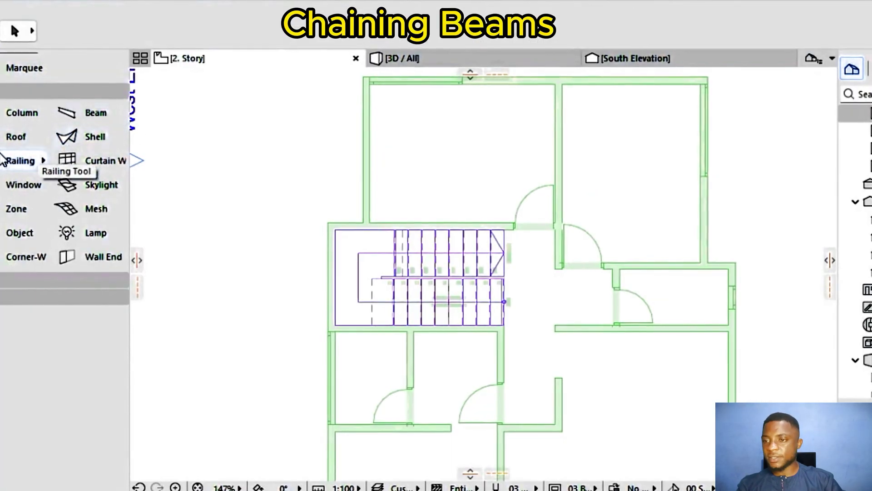
left_click(96, 117)
double_click(96, 117)
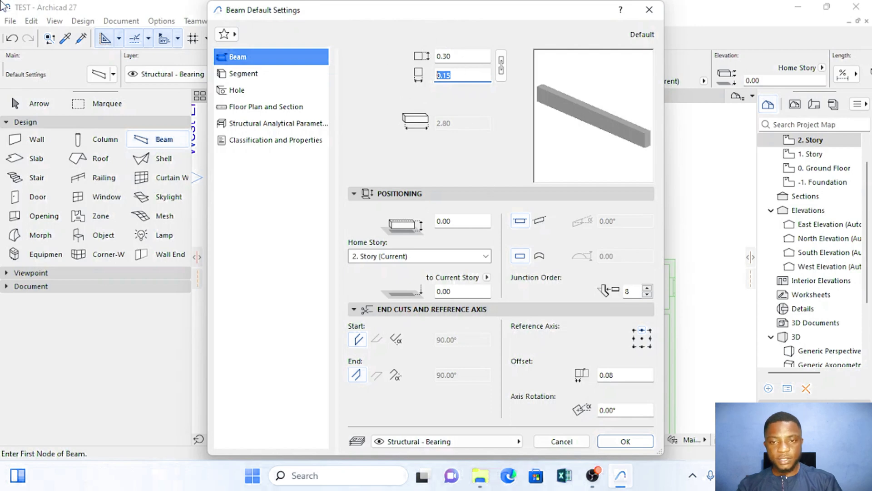
left_click(625, 442)
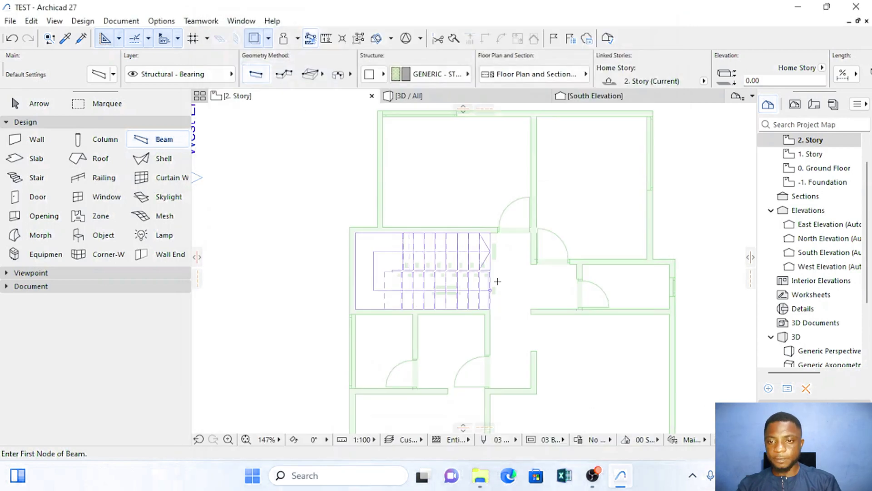
middle_click_drag(386, 158, 389, 214)
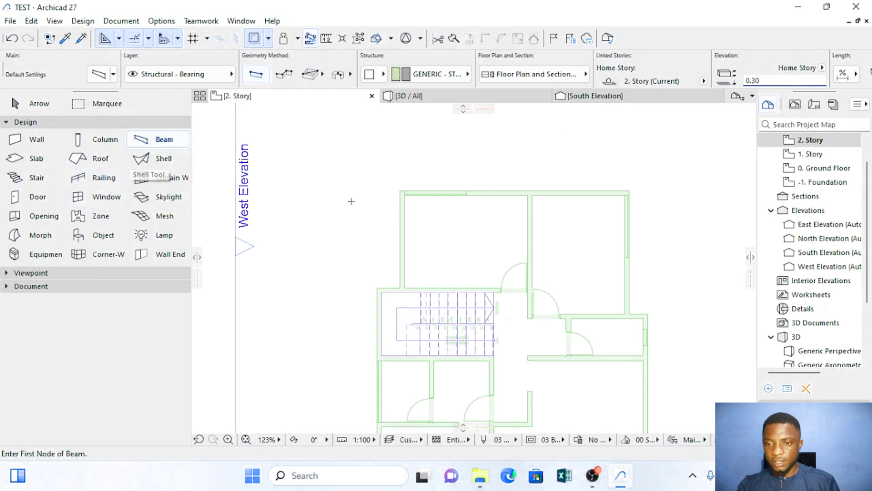
scroll(404, 186, "up", 5)
Step: Draw chained beams along the west exterior walls, from the northwest room corner around the stairwell corner down to the southwest corner
left_click(402, 184)
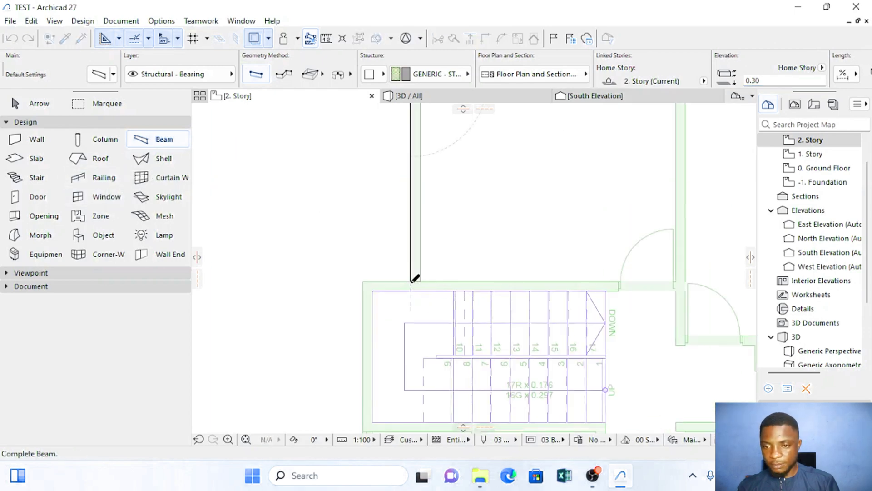
left_click(410, 281)
left_click(410, 281)
left_click(363, 281)
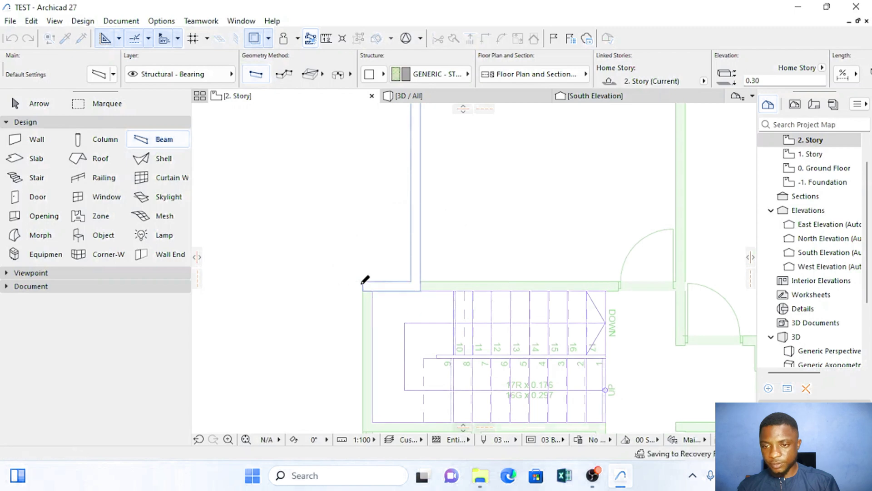
left_click(362, 281)
scroll(370, 378, "down", 4)
middle_click_drag(369, 379, 380, 298)
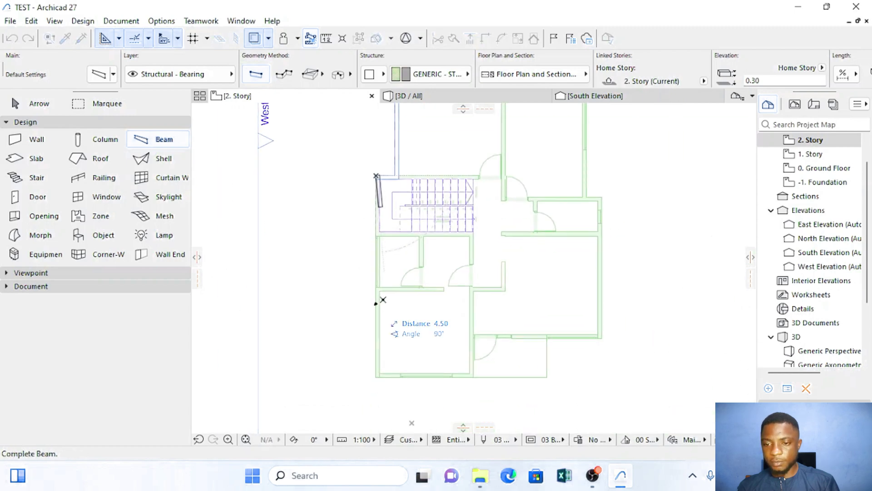
scroll(380, 376, "up", 4)
left_click(384, 371)
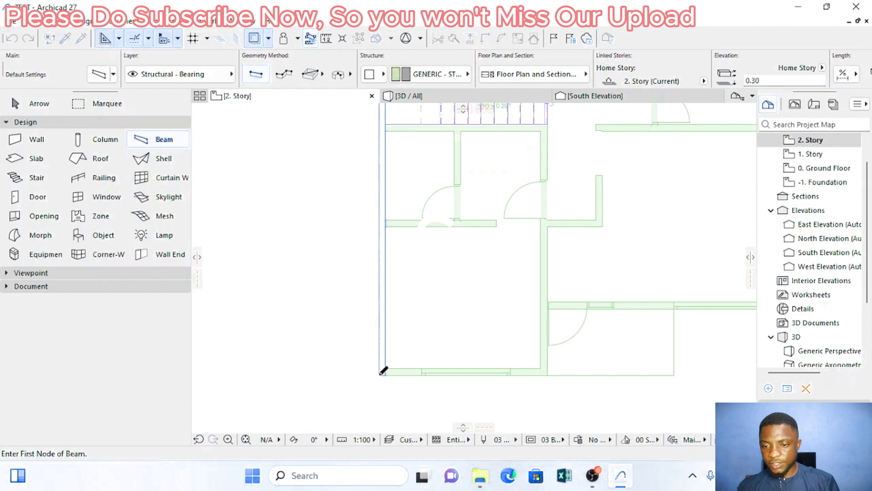
Step: Add a beam about 0.40 long projecting south from the southwest corner and a beam from its end parallel to the south wall
left_click(379, 375)
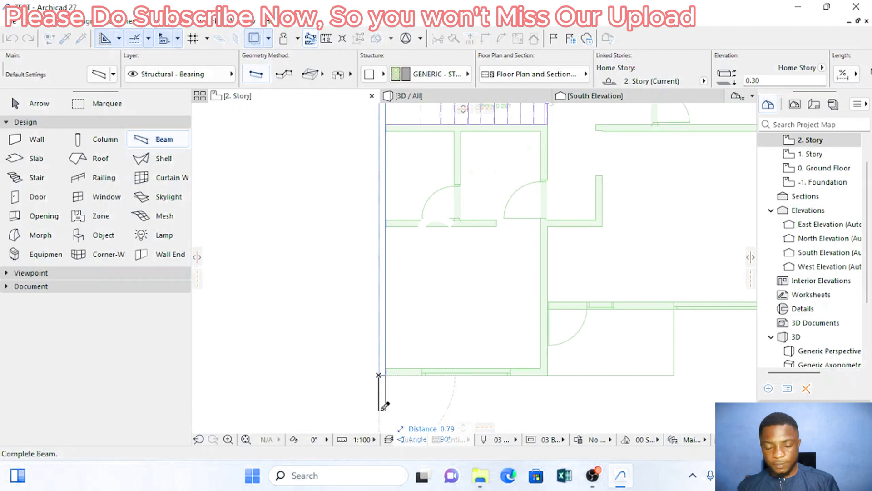
type("0.6")
key("Return")
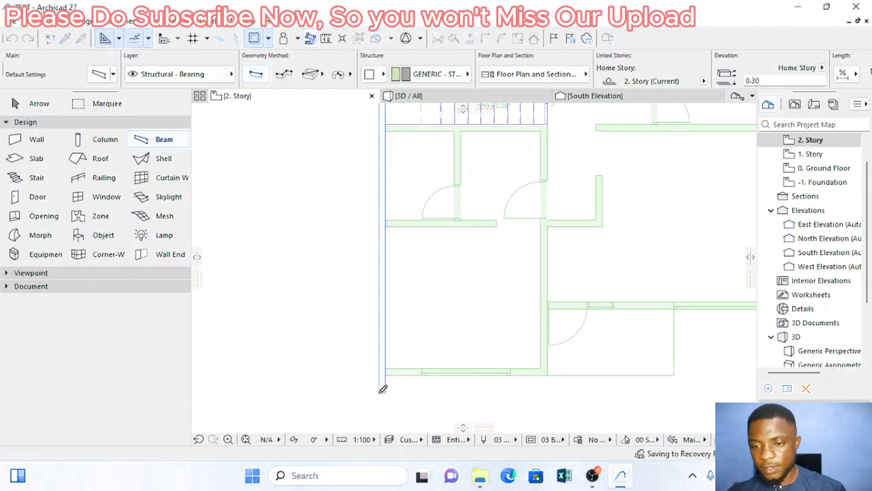
left_click(379, 392)
scroll(548, 374, "up", 1)
left_click(546, 397, "shift")
Step: Stretch the southern beam towards the east side and chain beams up the east exterior walls to the northeast corner
left_click(547, 397)
scroll(462, 374, "down", 2)
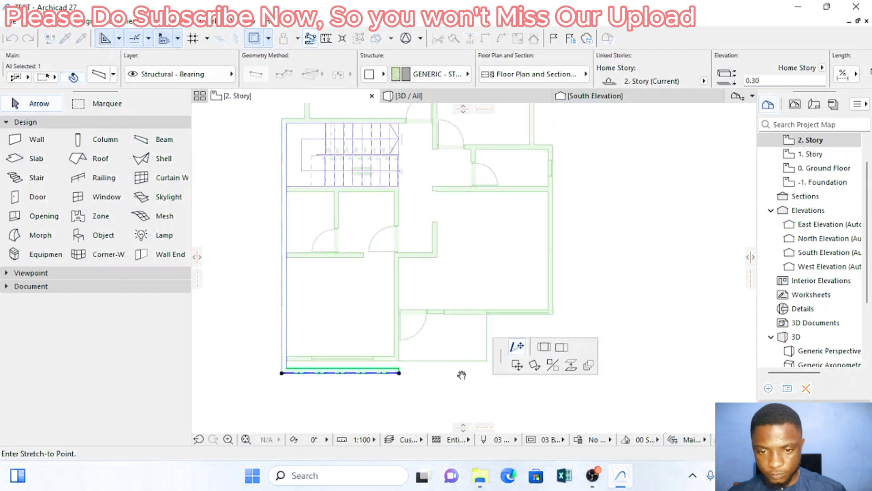
scroll(522, 195, "up", 4)
scroll(522, 207, "down", 2)
left_click(522, 282)
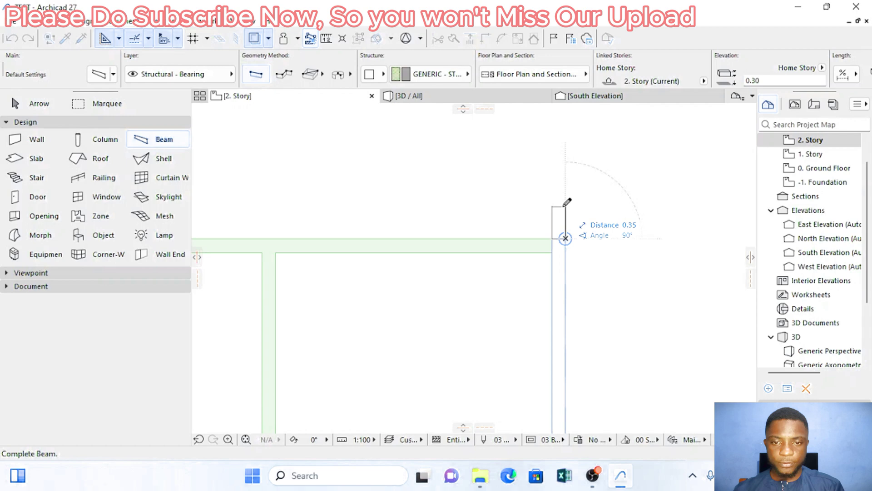
Step: Project the east side about 0.40 beyond the north wall and draw a beam from there parallel to that wall, ending at the west side
key("Return")
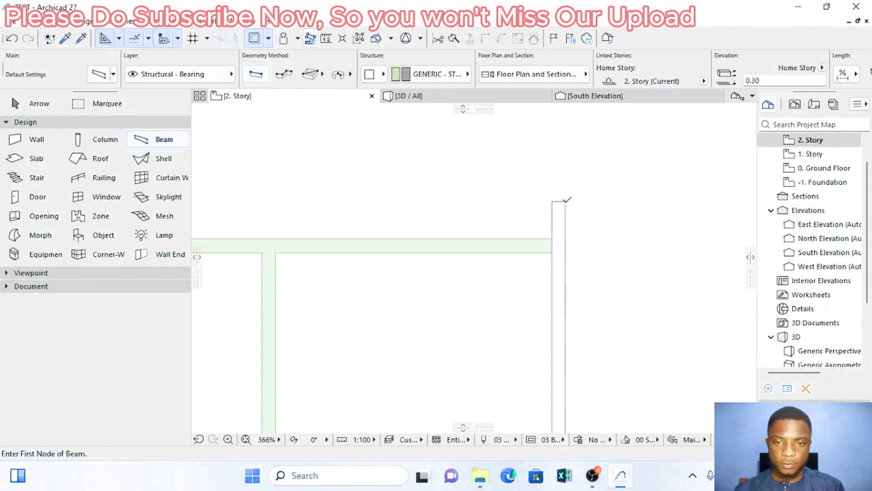
left_click(565, 201)
scroll(490, 239, "down", 3)
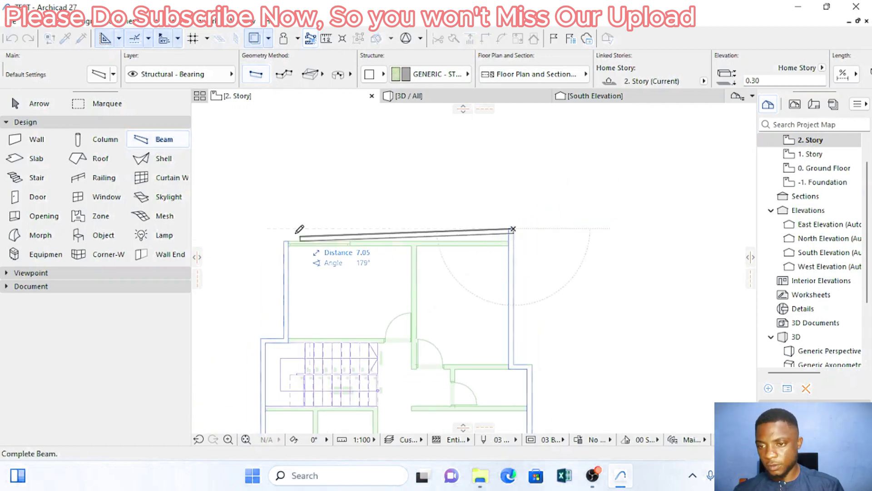
scroll(289, 240, "up", 3)
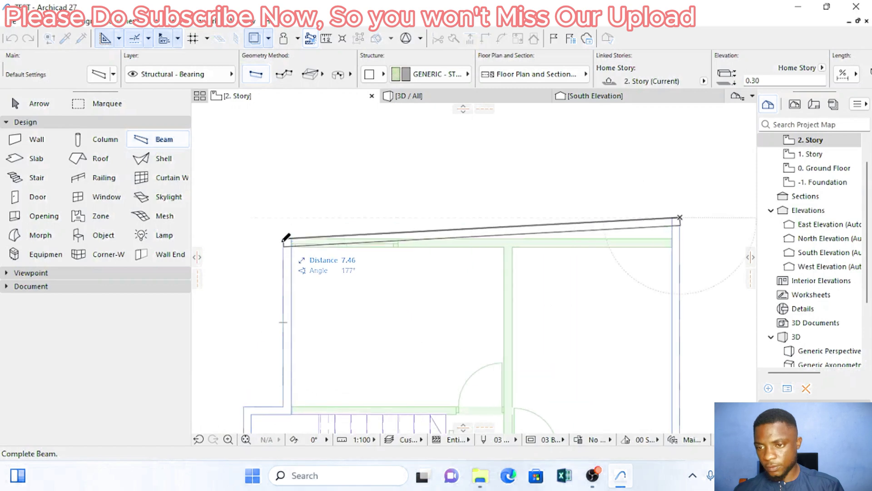
left_click(291, 215)
key("Escape")
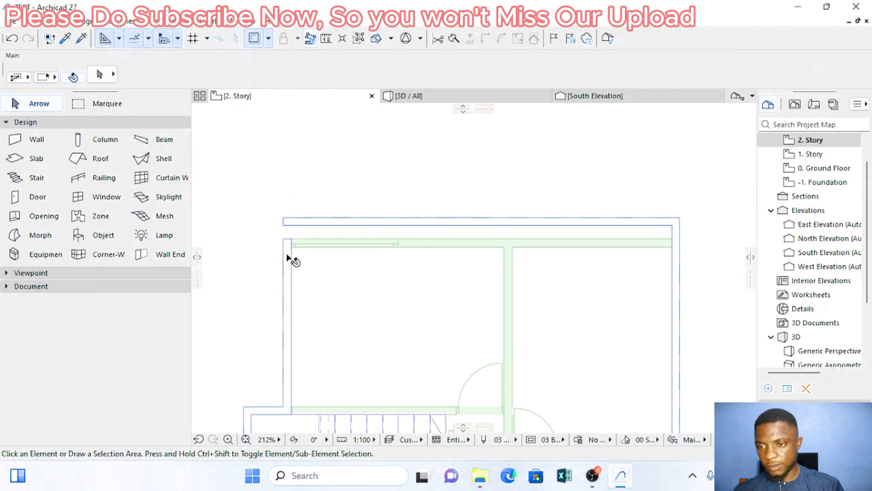
Step: Stretch the northwest room's western beam north until it meets the end of the projecting north beam
left_click(285, 245)
left_click(284, 239)
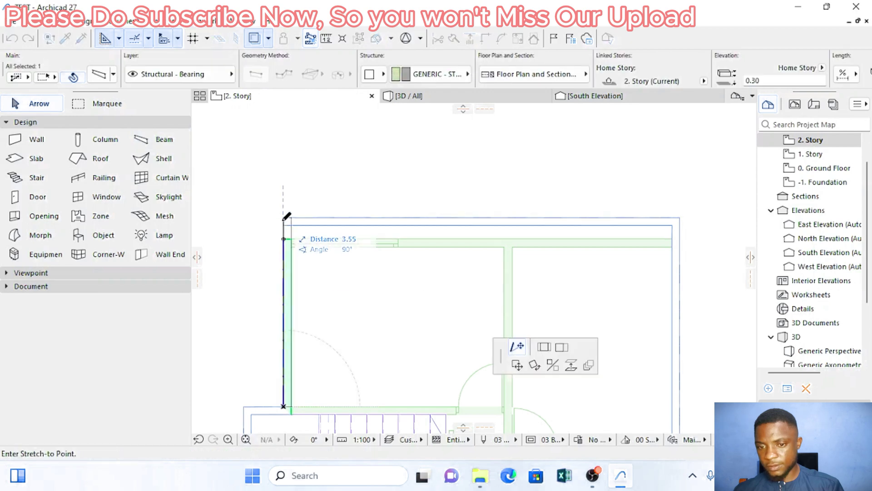
left_click(286, 215)
key("Escape")
scroll(400, 286, "down", 3)
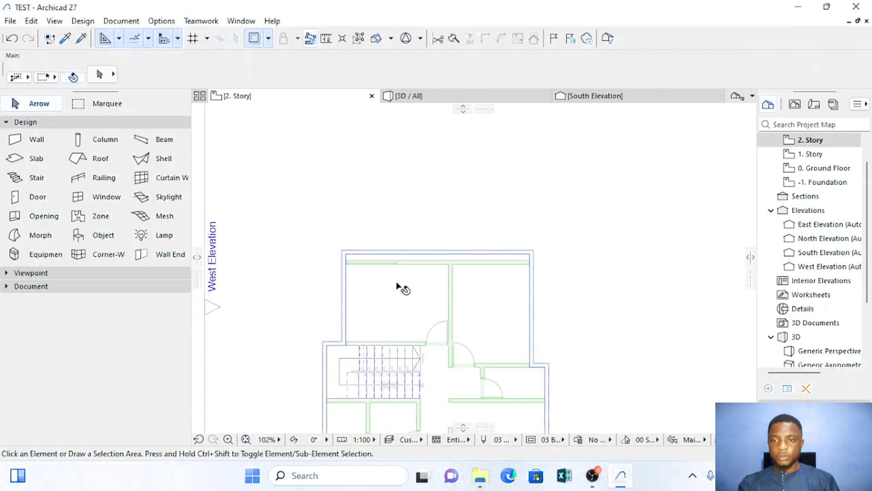
Step: Set the Beam tool's elevation to 0.20 and its cross-section height to 0.20
scroll(509, 268, "up", 5)
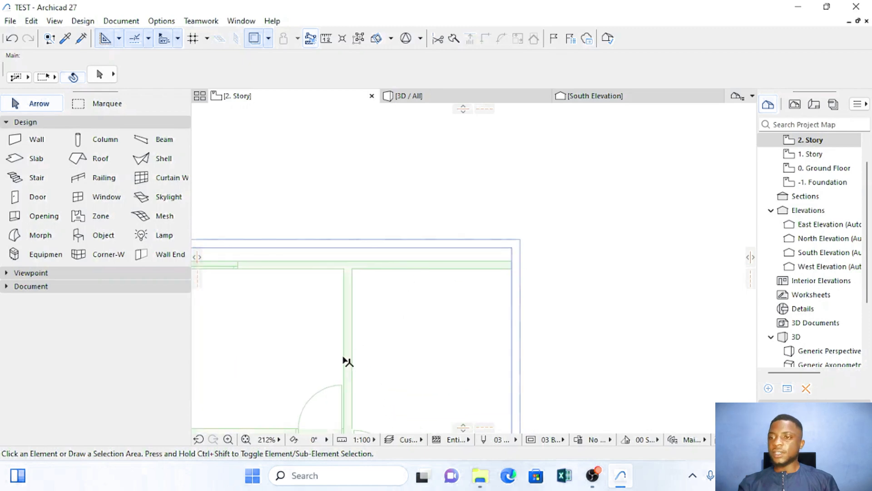
middle_click_drag(348, 359, 468, 298)
scroll(468, 298, "down", 1)
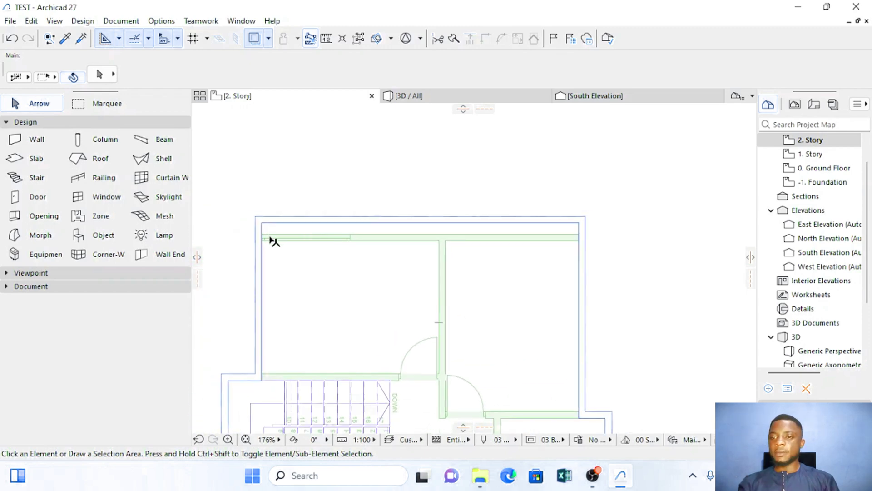
scroll(273, 241, "up", 1)
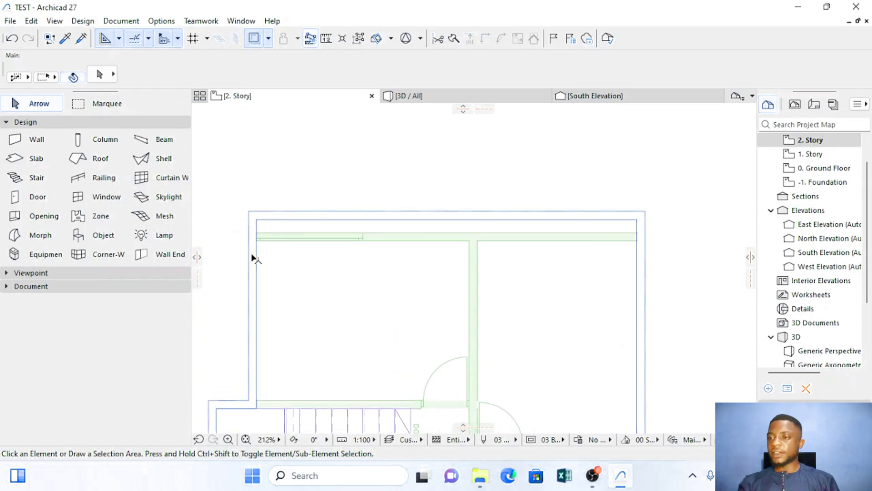
left_click(168, 139)
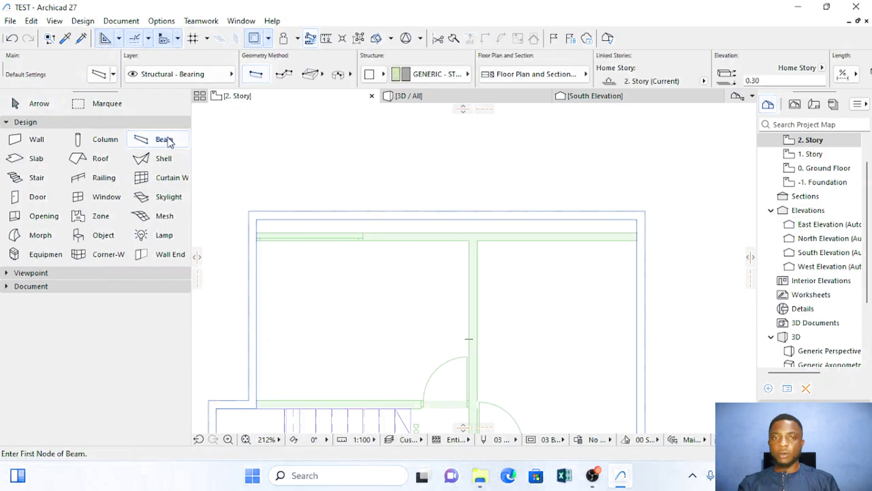
left_click(767, 80)
type("0")
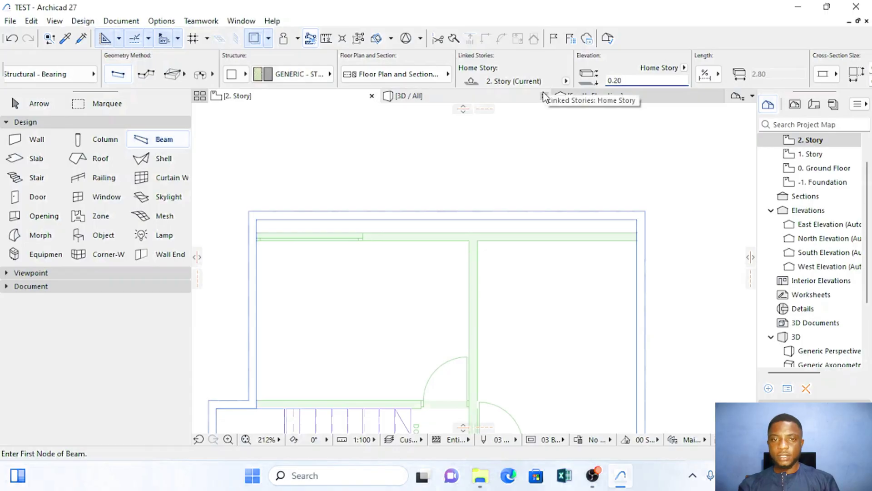
scroll(658, 77, "down", 1)
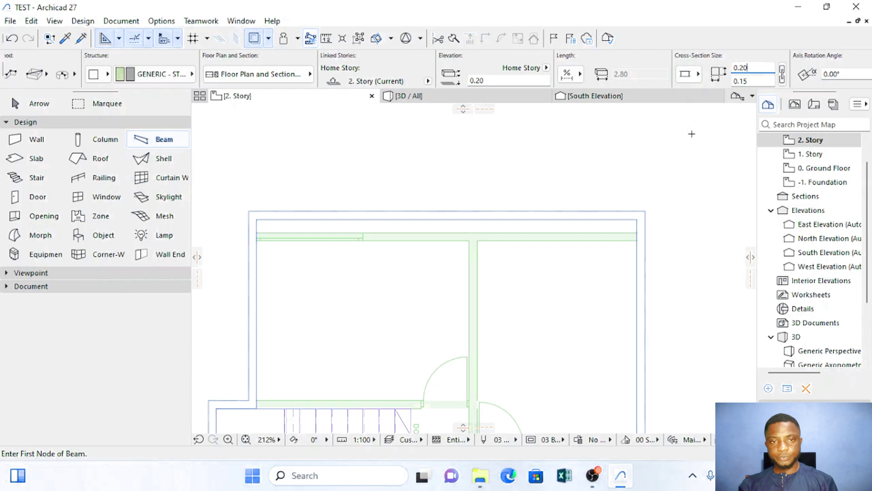
Step: Draw a beam over the north exterior wall, from the wall's inner west corner to the east side beam
scroll(211, 211, "up", 4)
left_click(211, 210)
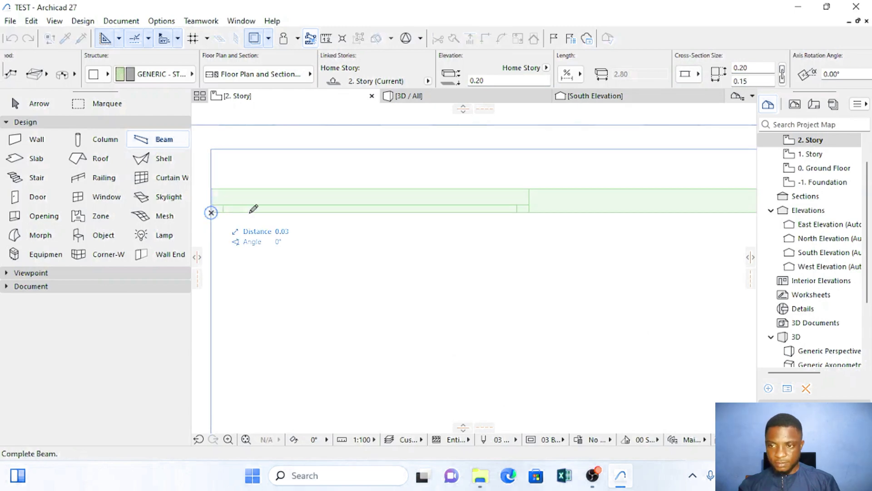
scroll(391, 214, "down", 5)
scroll(563, 209, "up", 3)
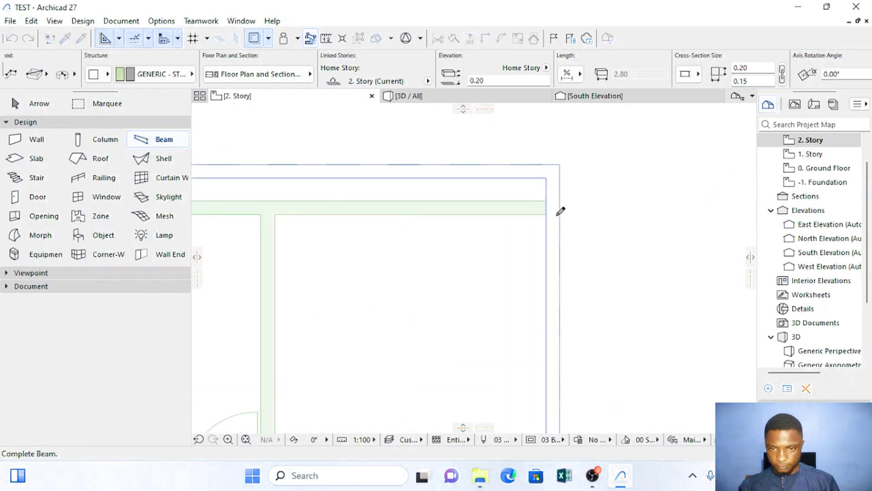
left_click(550, 209)
Step: Draw a beam over the south exterior wall, from the wall's southwest corner across to the east side beam
scroll(573, 197, "down", 3)
scroll(522, 250, "down", 3)
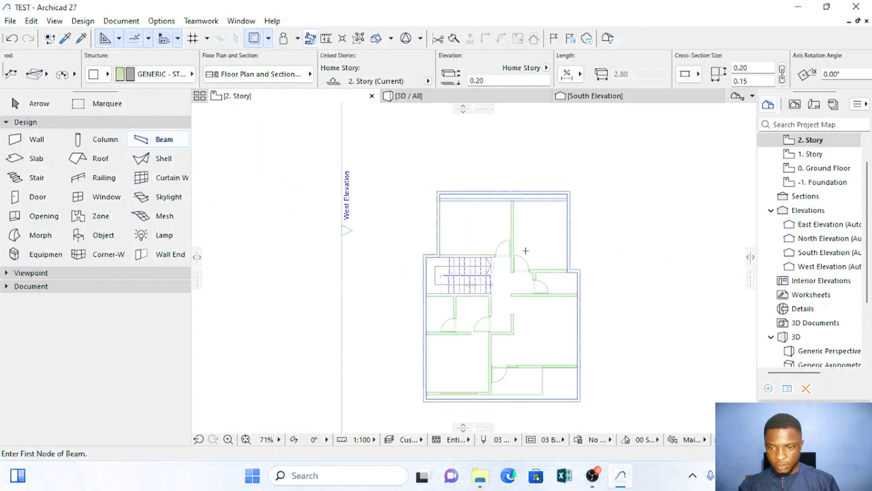
scroll(412, 368, "up", 8)
scroll(416, 359, "up", 1)
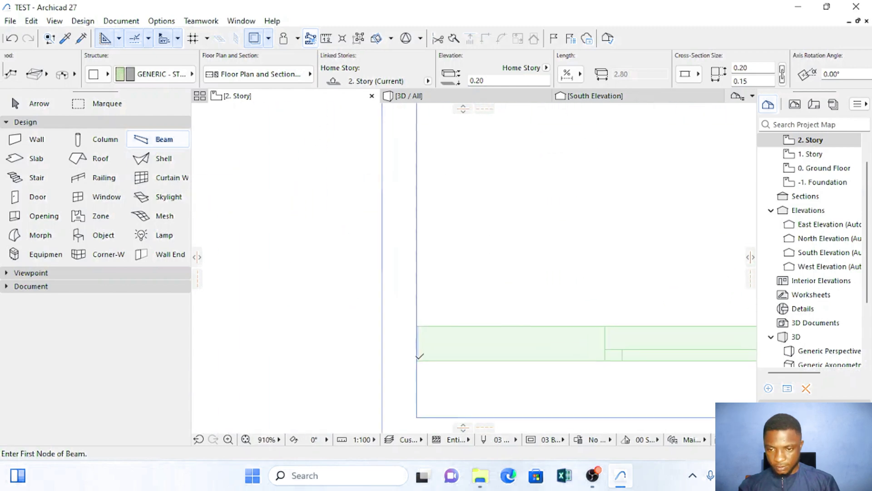
left_click(416, 359)
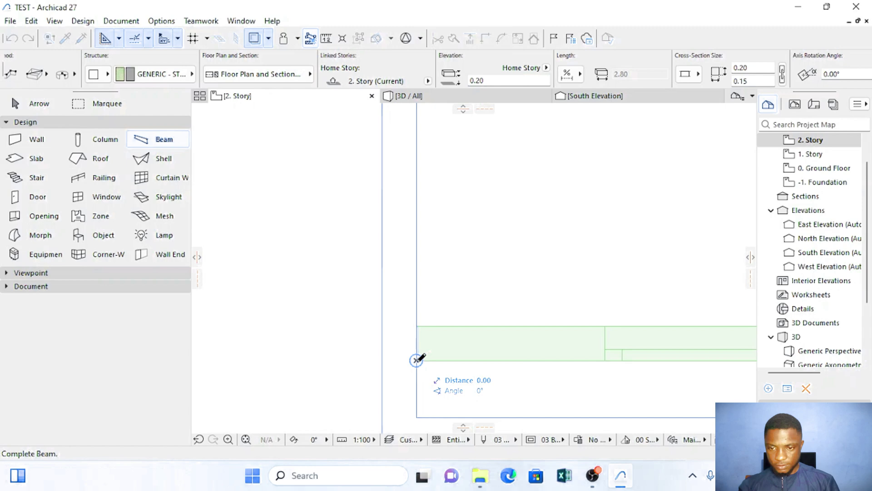
scroll(491, 345, "down", 5)
scroll(604, 347, "up", 4)
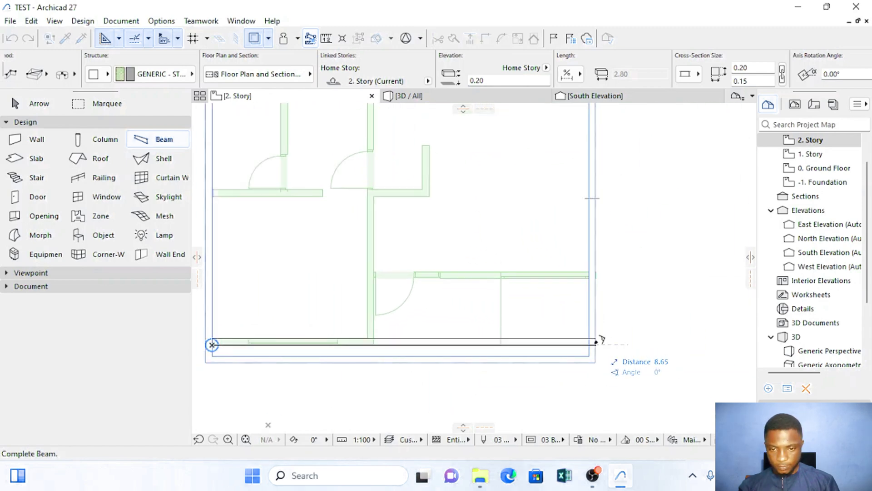
left_click(599, 337)
Step: Measure the gap between the beam over the south wall and the projecting outer beam at the southwest corner
scroll(357, 351, "up", 3)
middle_click_drag(362, 347, 425, 314)
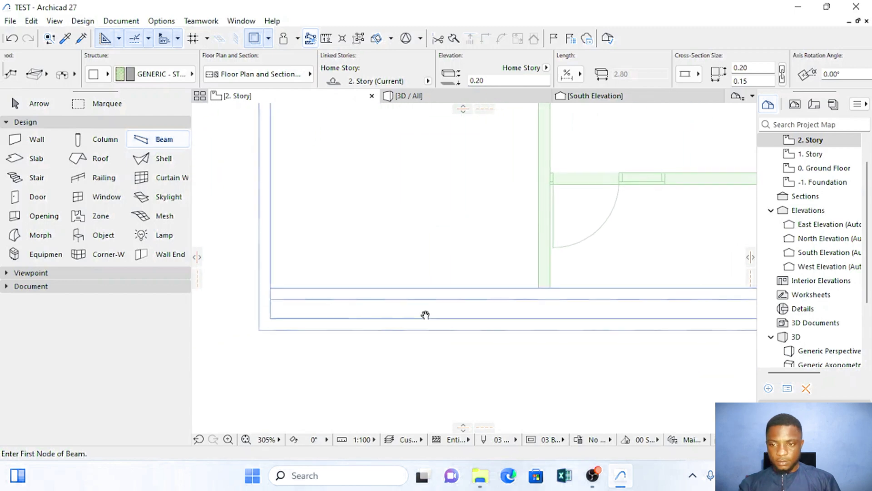
key("Escape")
key("m")
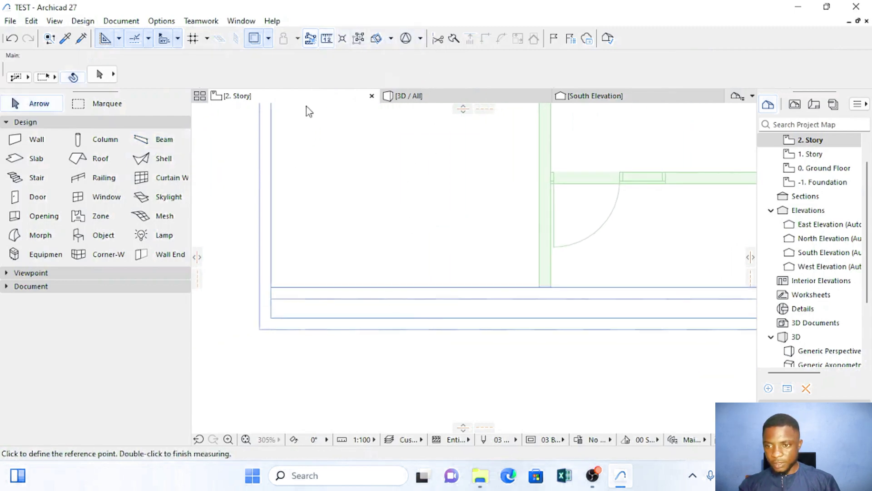
scroll(273, 297, "up", 2)
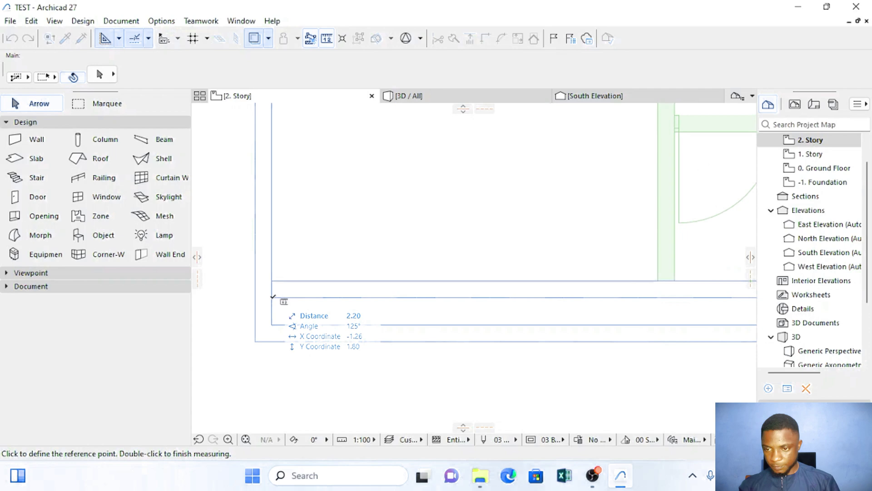
left_click(272, 297)
left_click(272, 325)
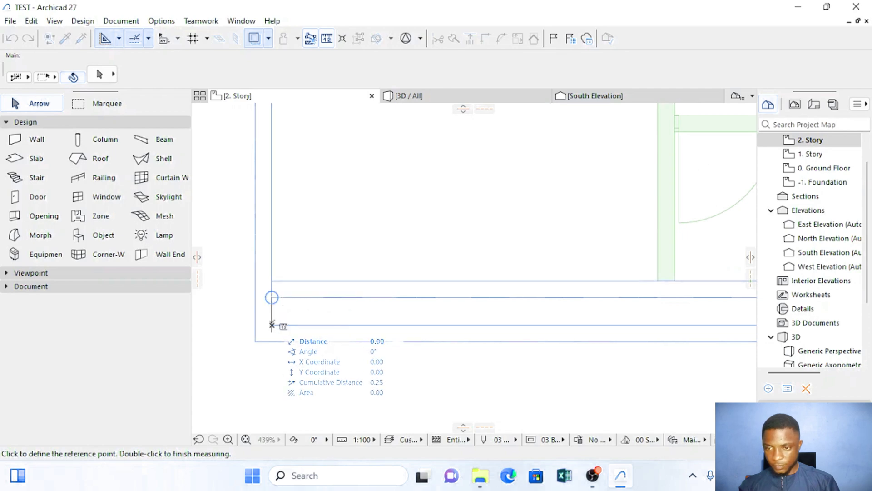
key("Escape")
scroll(387, 304, "down", 5)
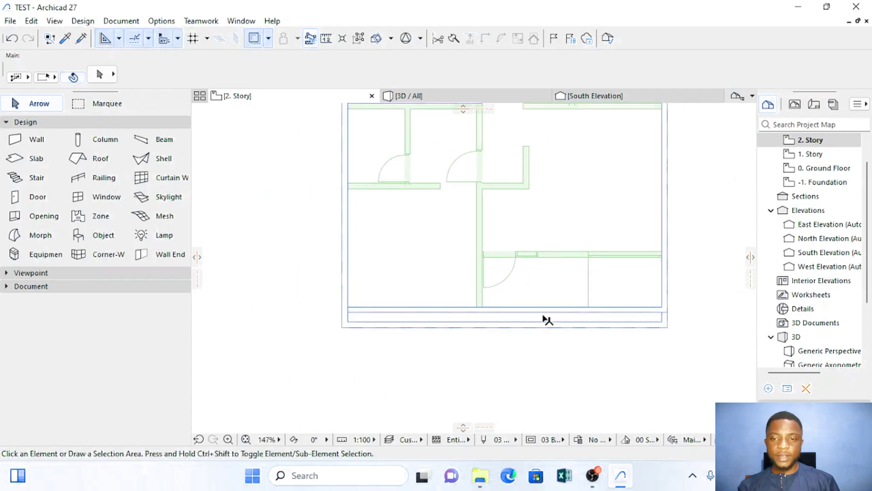
Step: Draw a beam across the building along the wall south of the staircase, from the west beam's inner edge to the east beam's outer edge
middle_click_drag(461, 218, 446, 346)
scroll(472, 200, "up", 3)
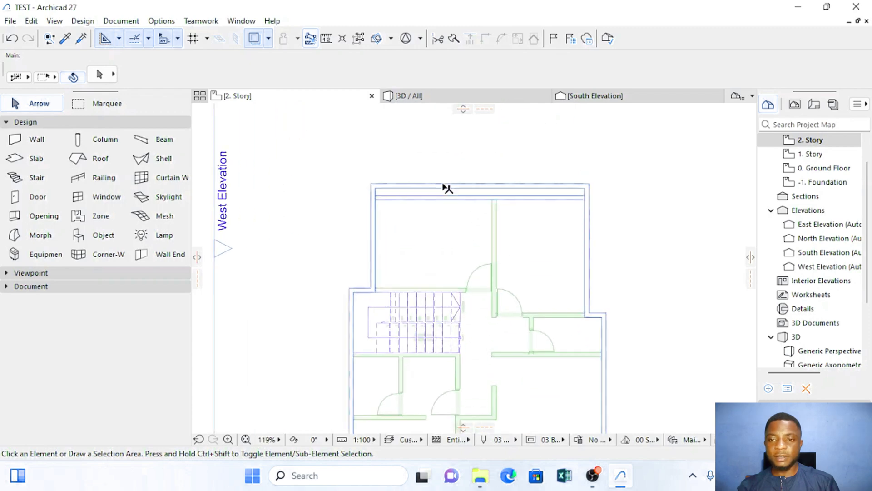
scroll(444, 186, "down", 4)
middle_click_drag(415, 279, 466, 235)
scroll(568, 252, "up", 3)
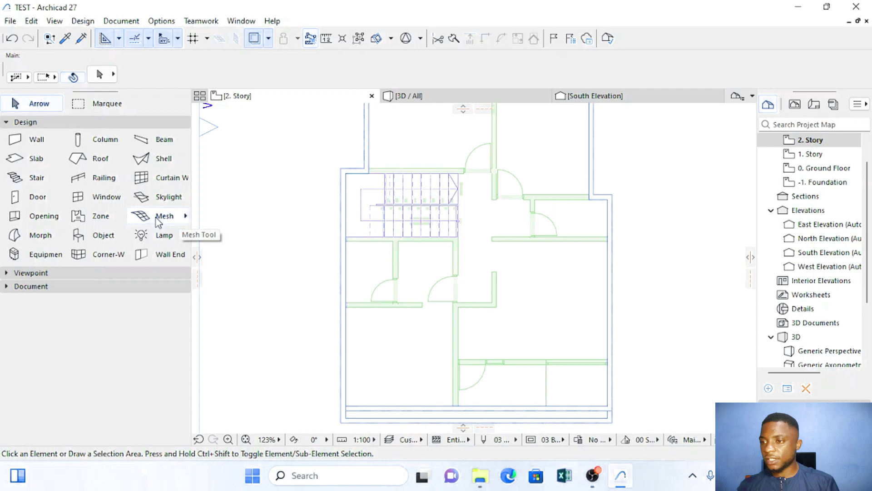
left_click(156, 140)
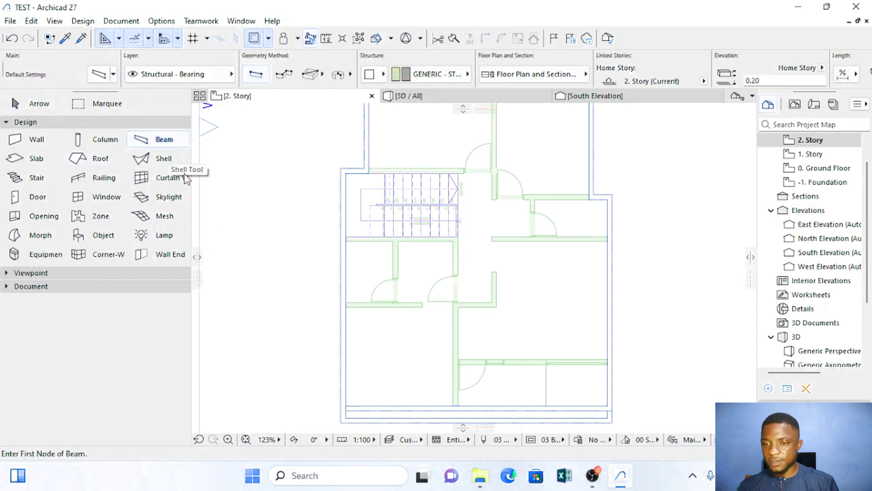
scroll(346, 237, "up", 6)
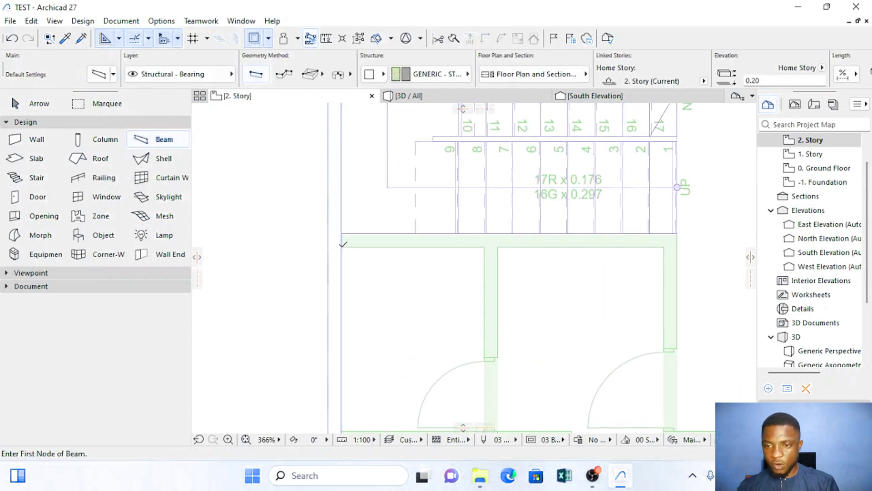
left_click(342, 245)
scroll(454, 234, "down", 6)
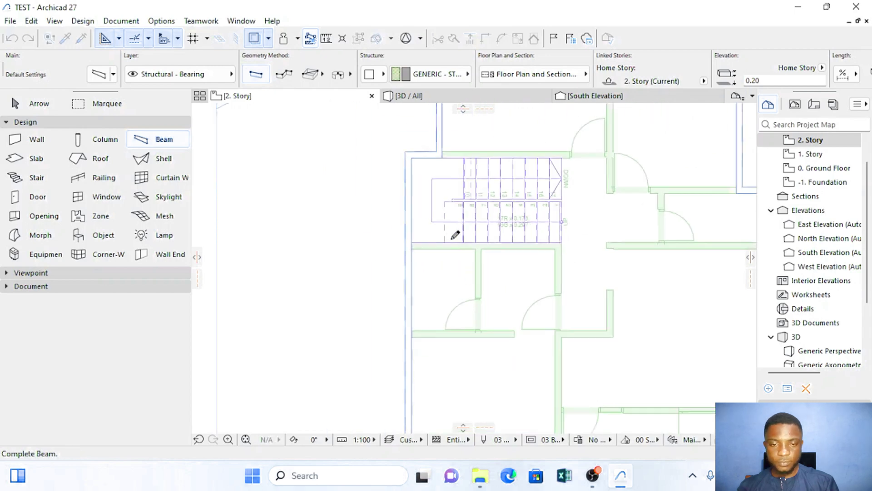
scroll(592, 239, "up", 2)
scroll(591, 239, "up", 2)
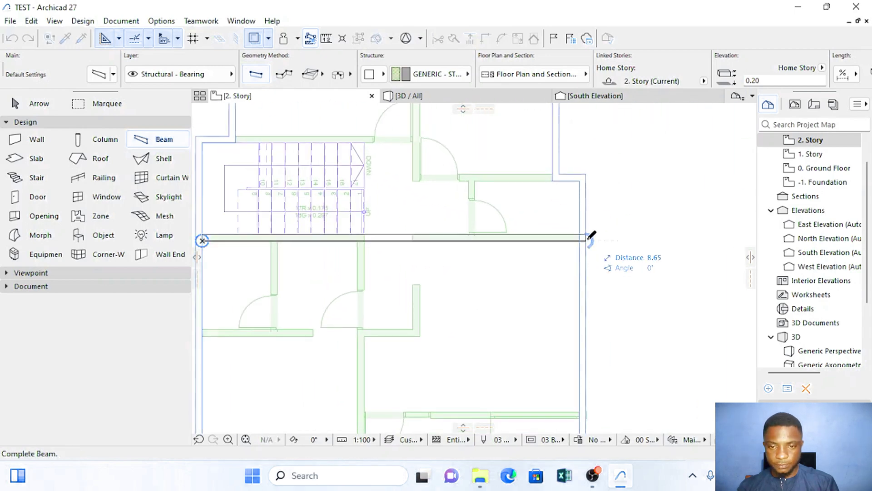
left_click(590, 237)
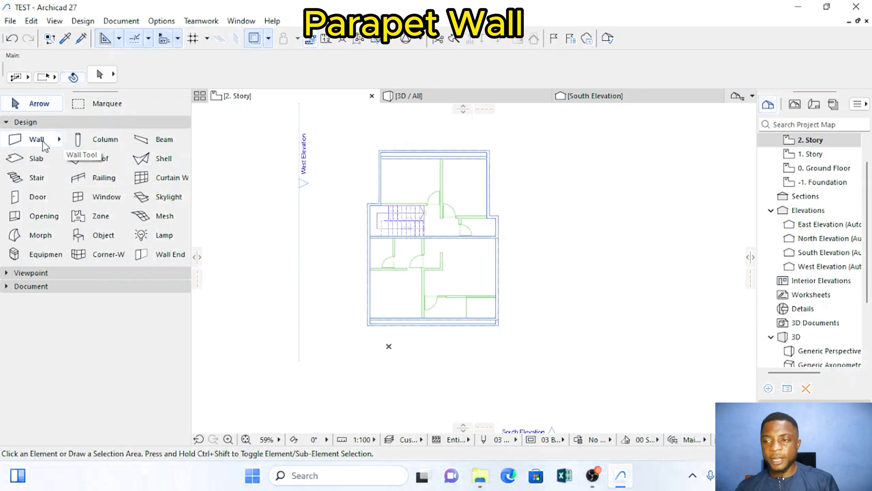
Step: Set the Wall tool's default thickness to 0.15 and its height to 1.00
double_click(44, 145)
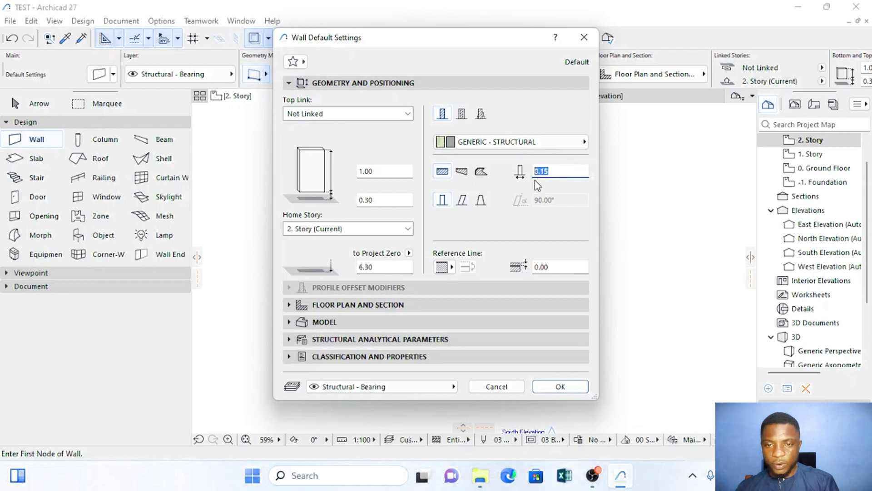
type("0.15")
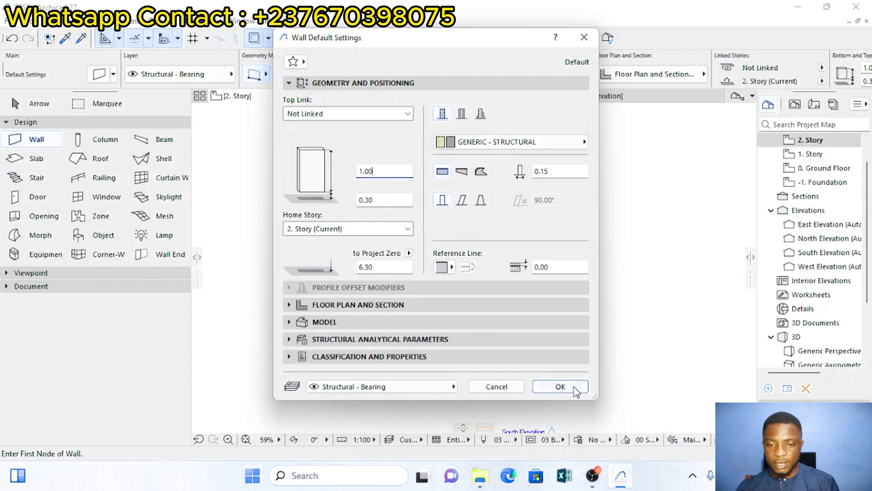
left_click(560, 387)
Step: Draw parapet walls along the outer edge of the west beams, from the northwest corner around the recess to the southwest corner
scroll(380, 150, "up", 6)
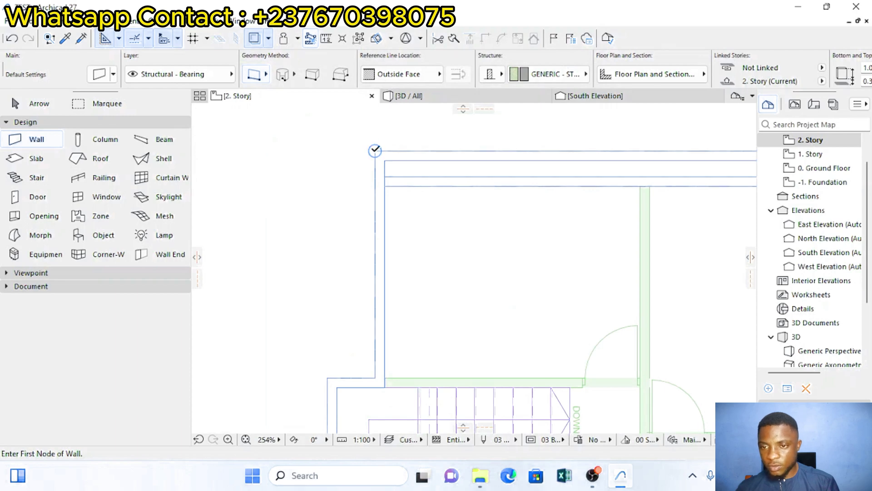
left_click(375, 150)
left_click(376, 376)
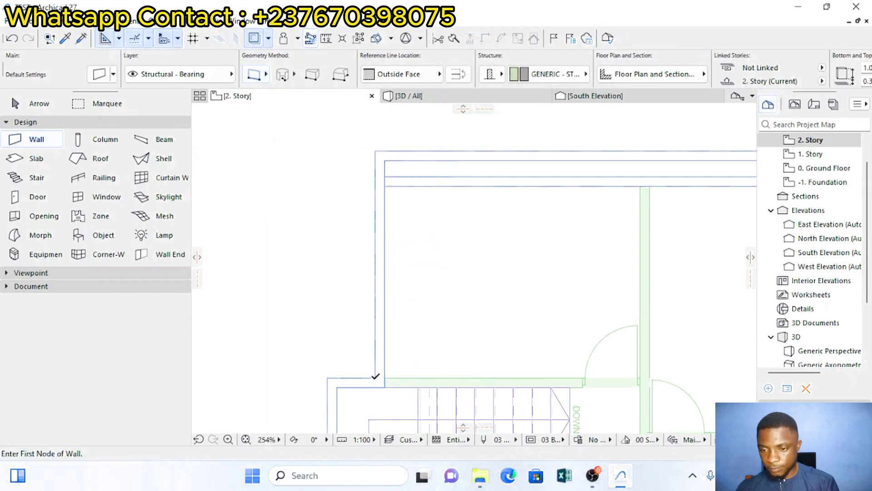
left_click(375, 377)
double_click(328, 378)
scroll(329, 378, "down", 8)
scroll(331, 409, "up", 8)
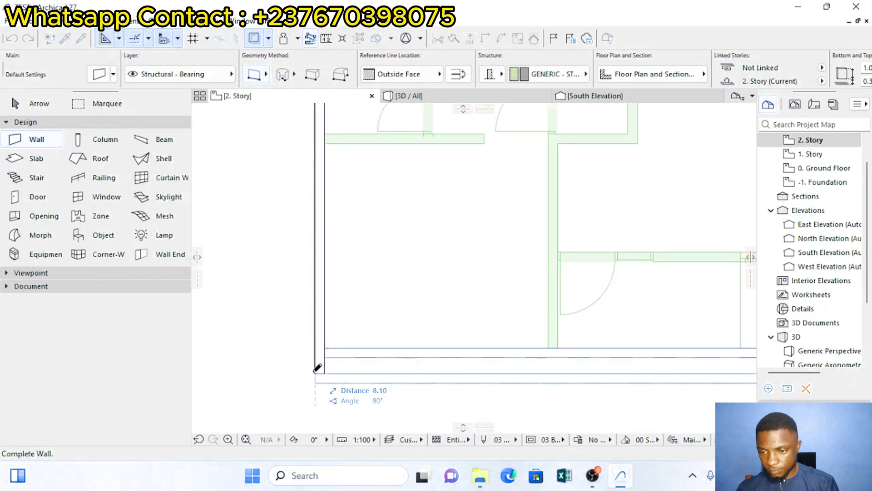
double_click(315, 383)
Step: Continue the parapet walls along the outer edges of the south, east and north beams, following the east recess back to the northwest corner
middle_click_drag(657, 394, 314, 333)
left_click(535, 321)
left_click(535, 321)
scroll(521, 295, "down", 8)
scroll(522, 203, "up", 8)
double_click(535, 211)
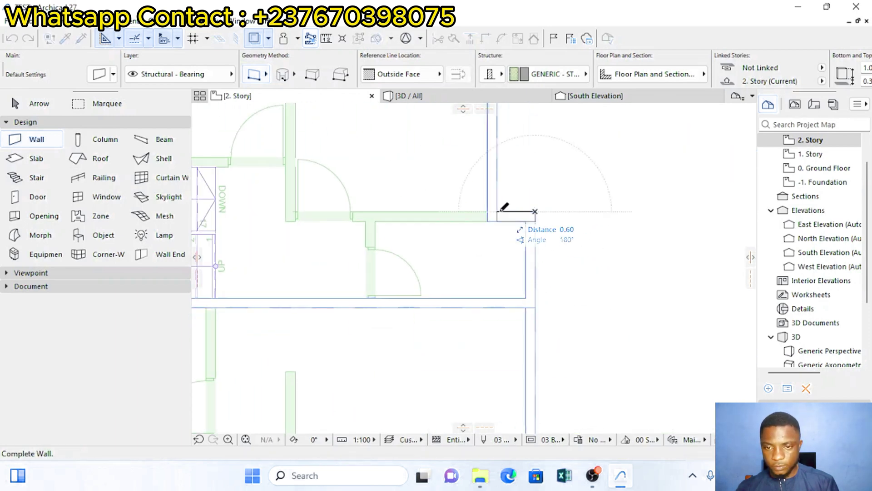
scroll(508, 288, "down", 3)
scroll(370, 216, "up", 3)
scroll(263, 216, "down", 3)
left_click(283, 226)
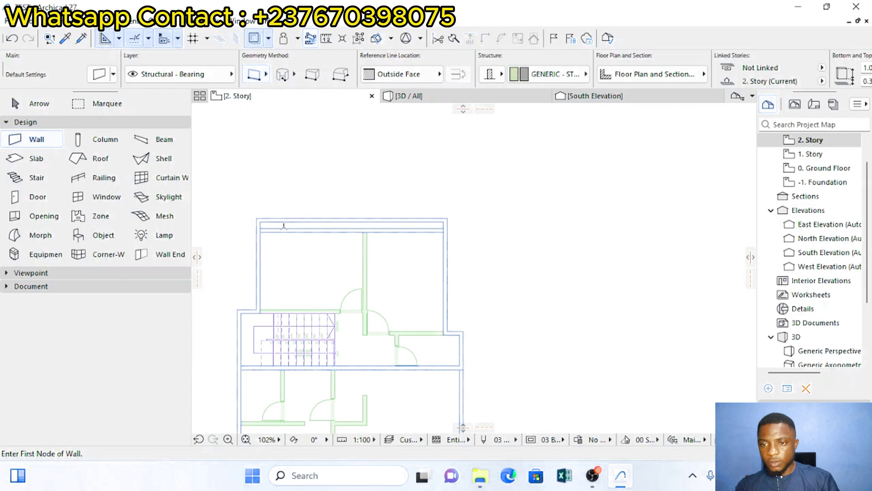
Step: Examine the perimeter parapet walls and the projecting beams in the 3D view, from below and from above
left_click(472, 95)
middle_click_drag(499, 253, 384, 158, "shift")
scroll(431, 291, "up", 4)
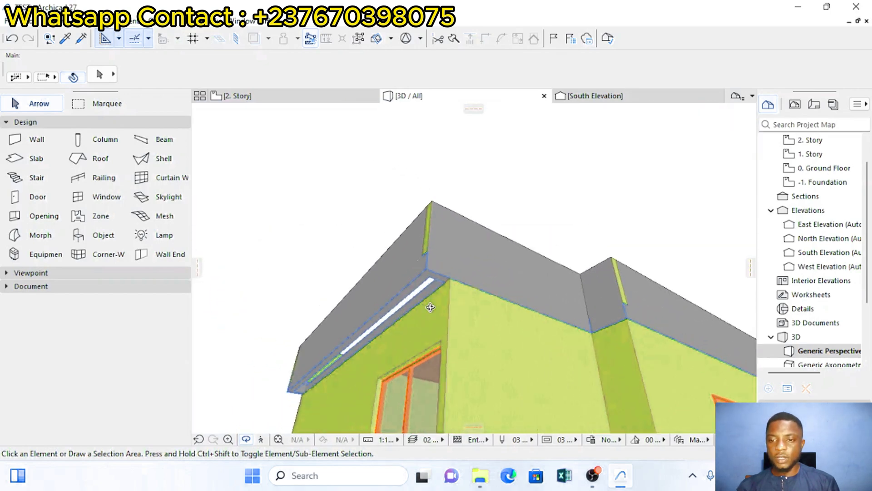
middle_click_drag(420, 247, 348, 227, "shift")
scroll(526, 268, "down", 4)
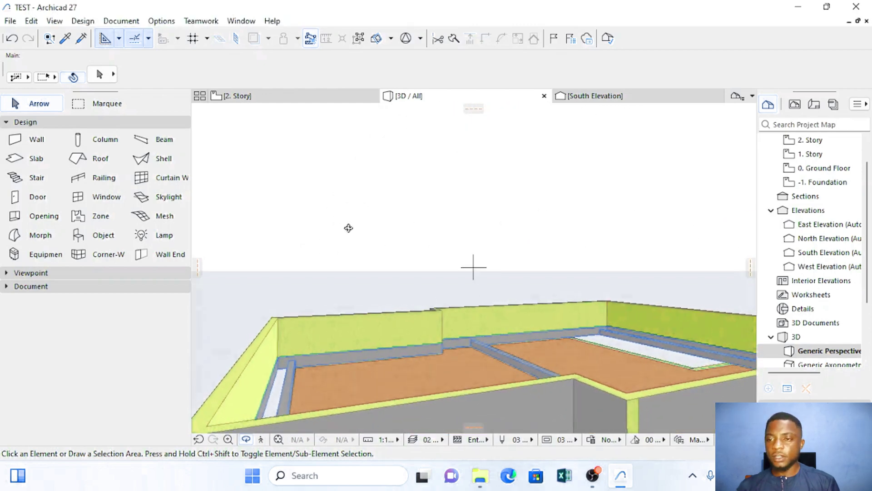
Step: Draw an 8.50 long parapet wall over the cross beam south of the staircase on the 2. Story plan, between the west and east beams
left_click(246, 99)
scroll(362, 243, "up", 1)
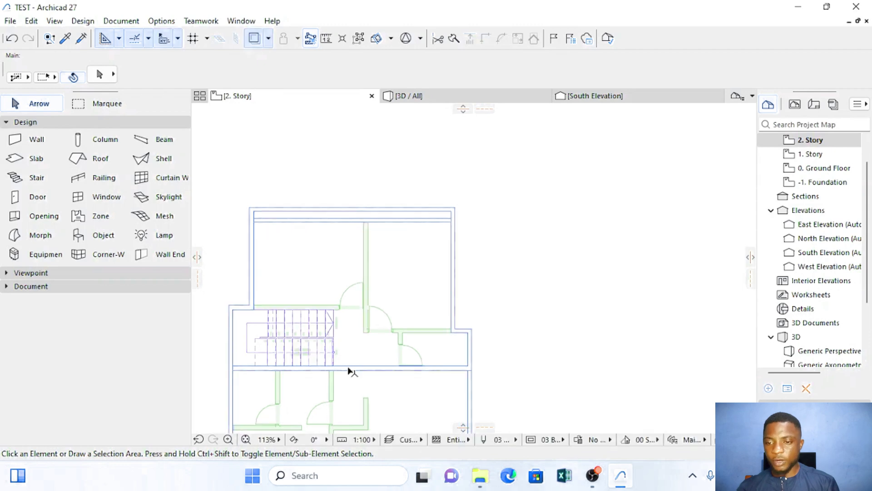
middle_click_drag(350, 370, 496, 257)
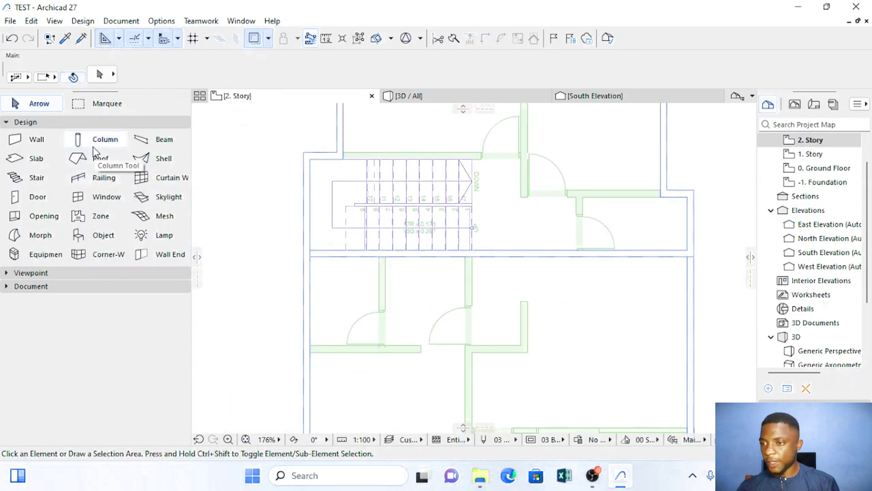
left_click(35, 139)
scroll(284, 253, "up", 5)
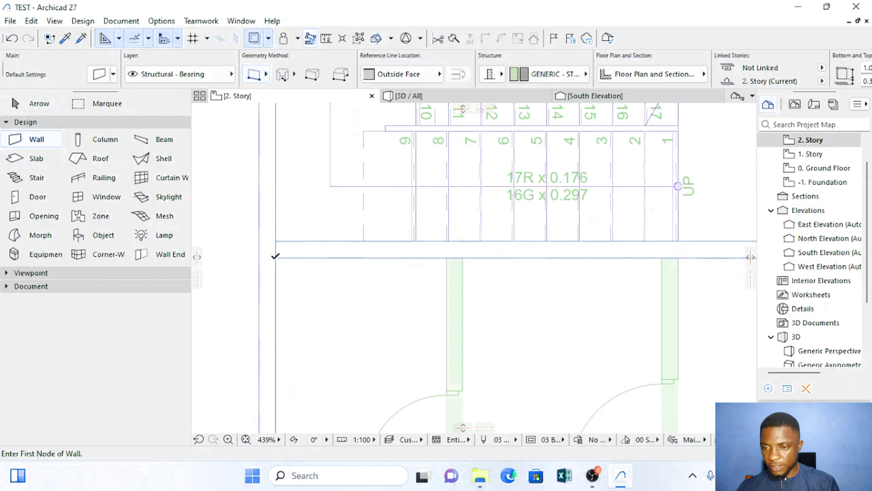
left_click(276, 256)
scroll(380, 244, "down", 5)
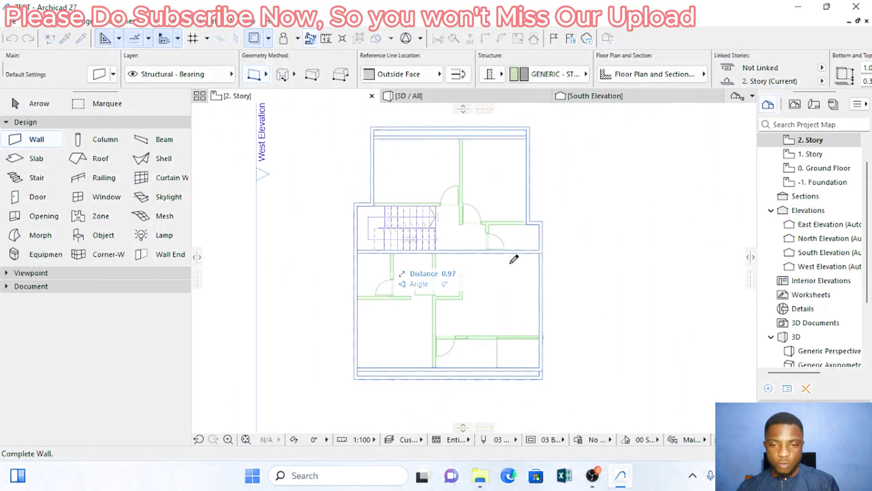
scroll(544, 247, "up", 4)
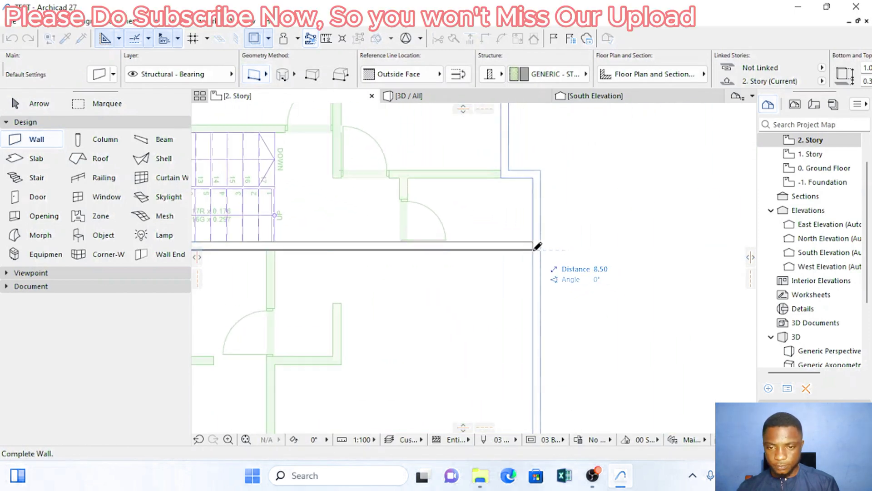
left_click(538, 246)
scroll(586, 247, "down", 5)
scroll(482, 184, "up", 4)
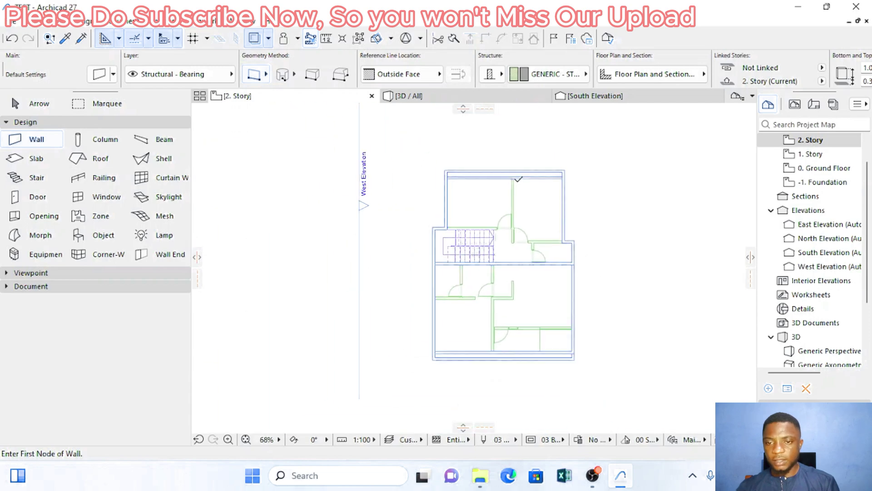
scroll(482, 184, "up", 1)
key("Escape")
Step: Examine the cross parapet wall and the open gaps between the outer and inner beams in the 3D view
scroll(404, 227, "down", 2)
middle_click_drag(481, 356, 481, 288)
scroll(481, 288, "up", 3)
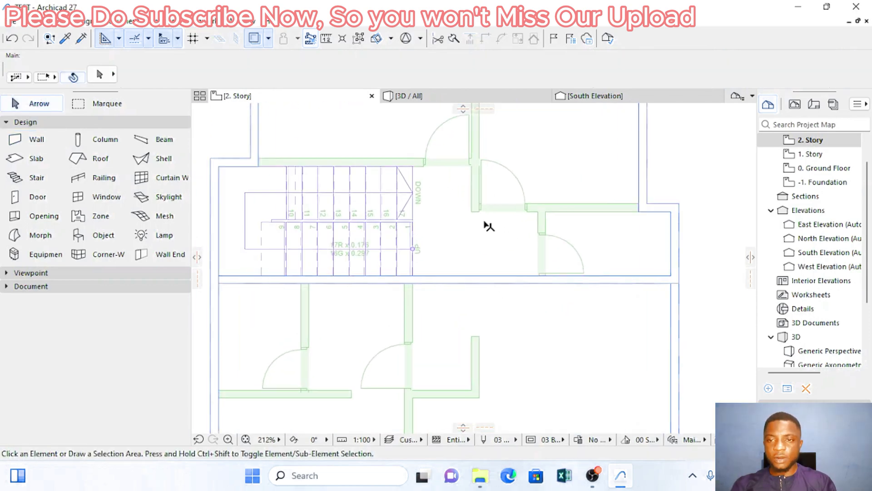
left_click(453, 97)
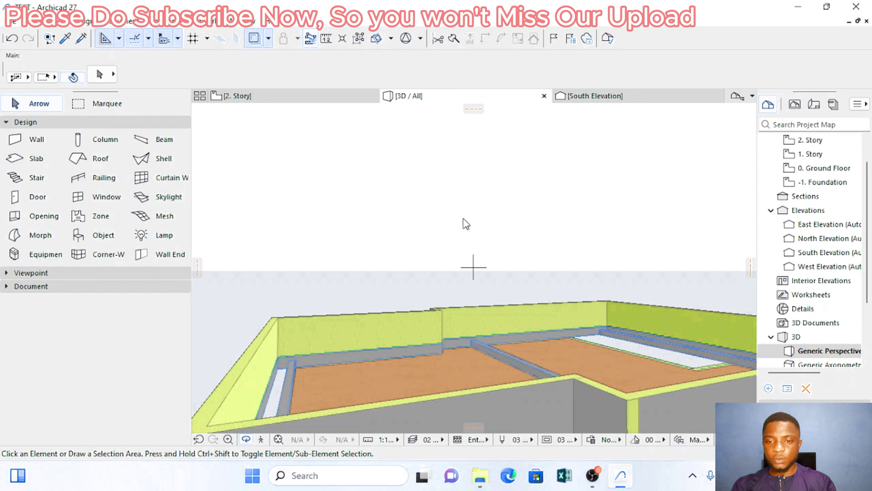
mouse_move(494, 292)
left_mouse_down()
mouse_move(436, 327)
mouse_move(386, 375)
mouse_move(536, 391)
mouse_move(334, 407)
mouse_move(424, 315)
mouse_move(282, 382)
mouse_move(350, 264)
mouse_move(498, 274)
left_mouse_up()
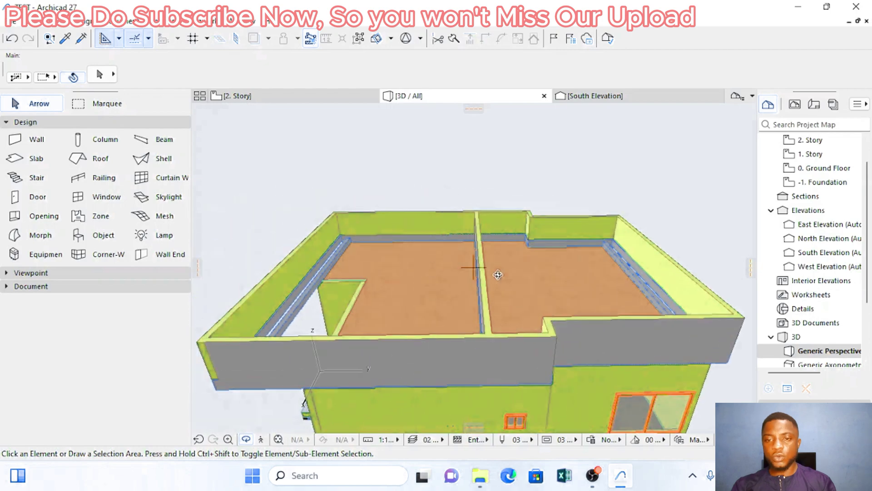
left_click_drag(319, 258, 272, 306)
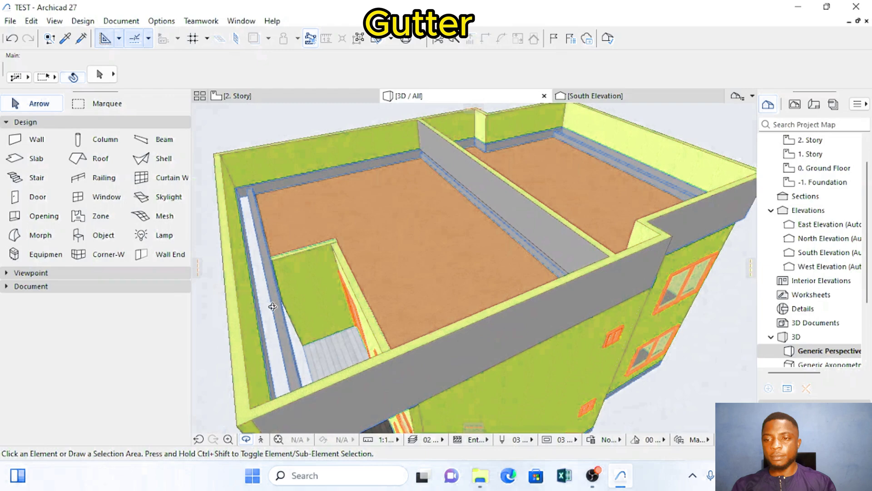
scroll(286, 266, "up", 2)
left_click_drag(282, 201, 303, 178)
scroll(420, 256, "down", 2)
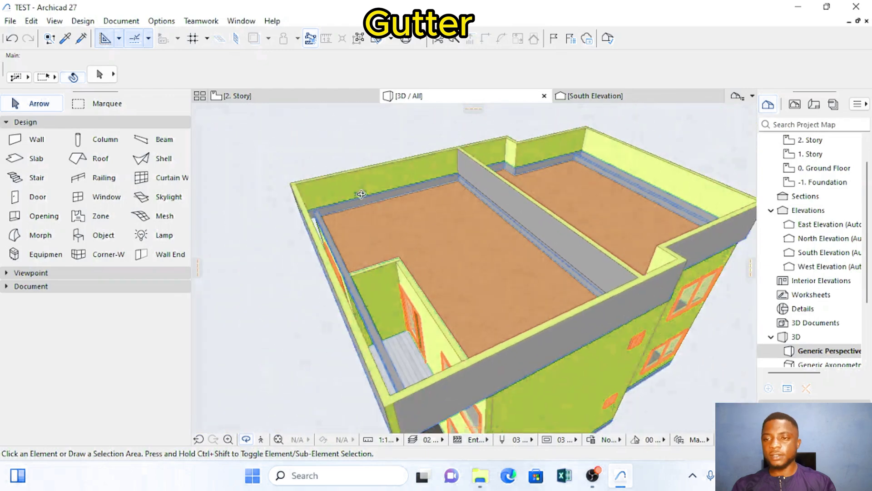
Step: Set the Slab tool's thickness to 0.10 and its offset from the 2. Story level to 0.10
left_click(272, 97)
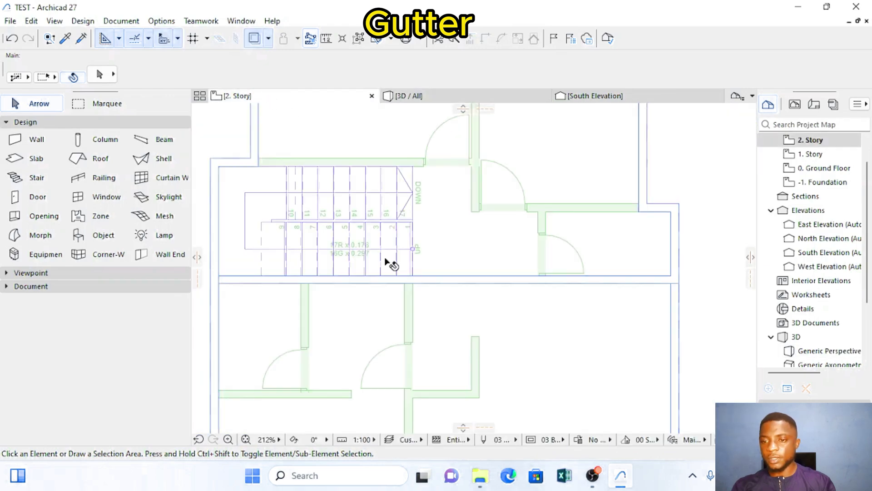
scroll(373, 270, "down", 3)
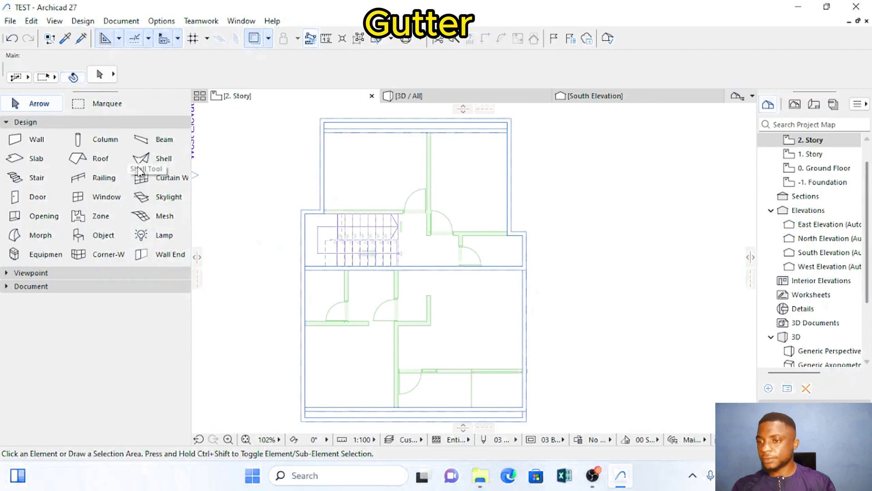
double_click(35, 167)
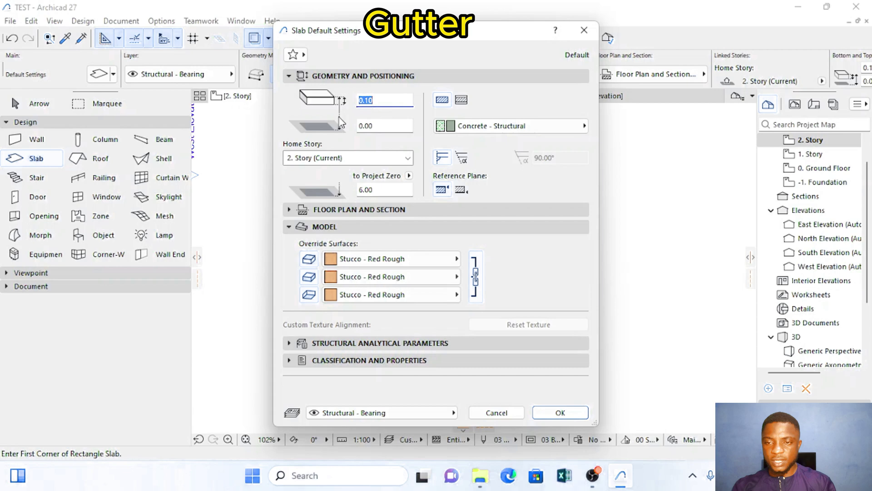
left_click(563, 415)
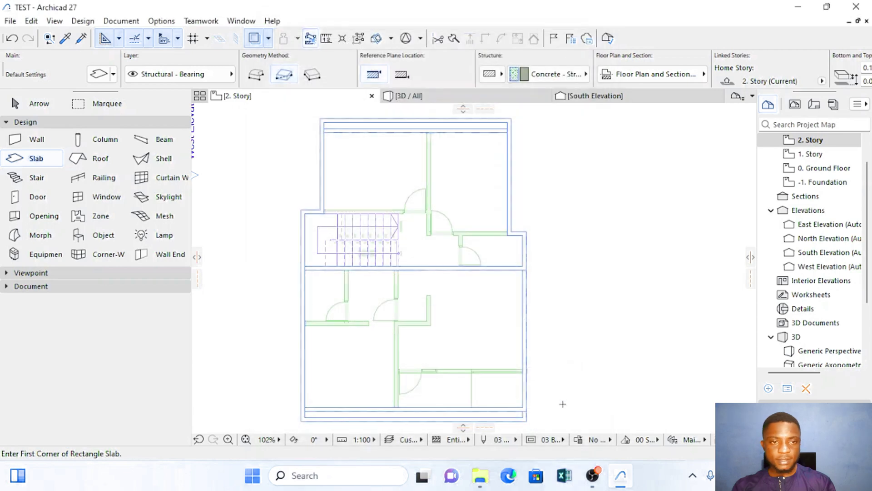
left_click(604, 83)
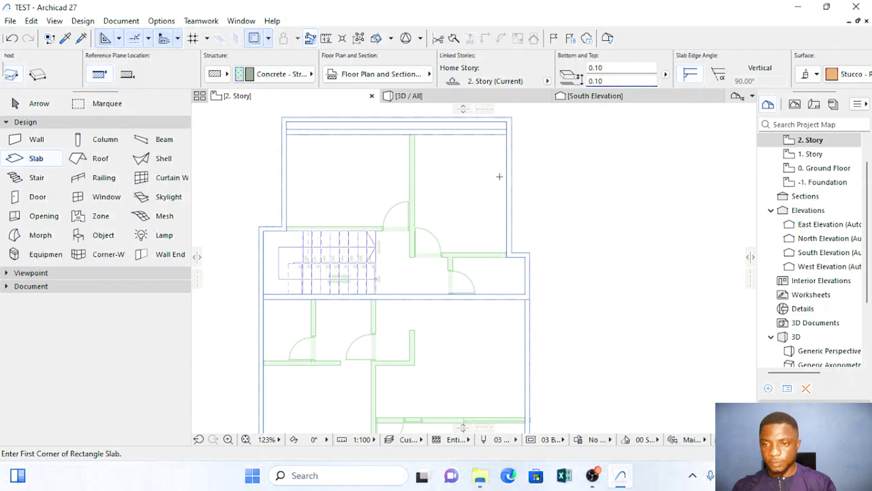
Step: Draw a rectangular gutter slab in the gap between the outer and inner beams on the north side, spanning from west beam to east beam
scroll(287, 121, "up", 3)
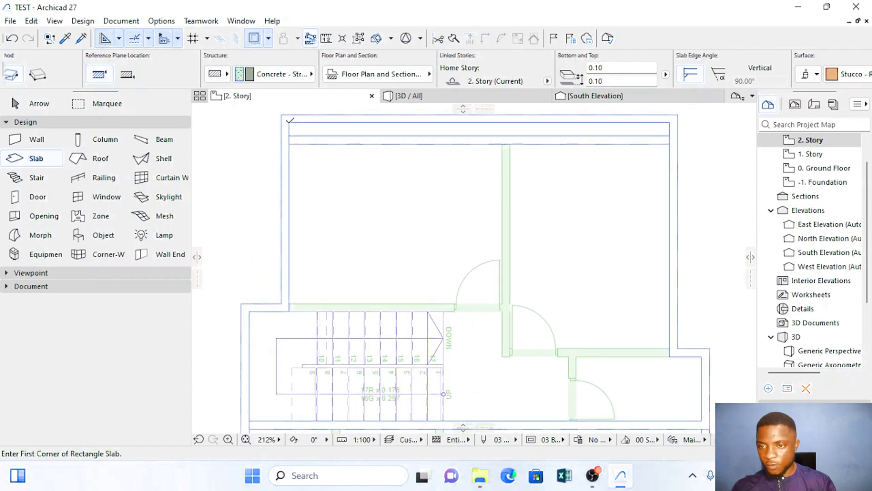
left_click(289, 122)
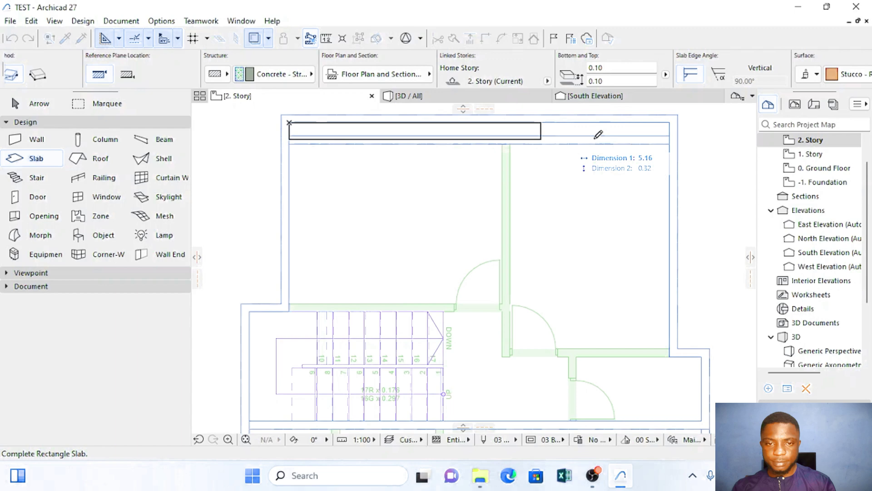
left_click(672, 135)
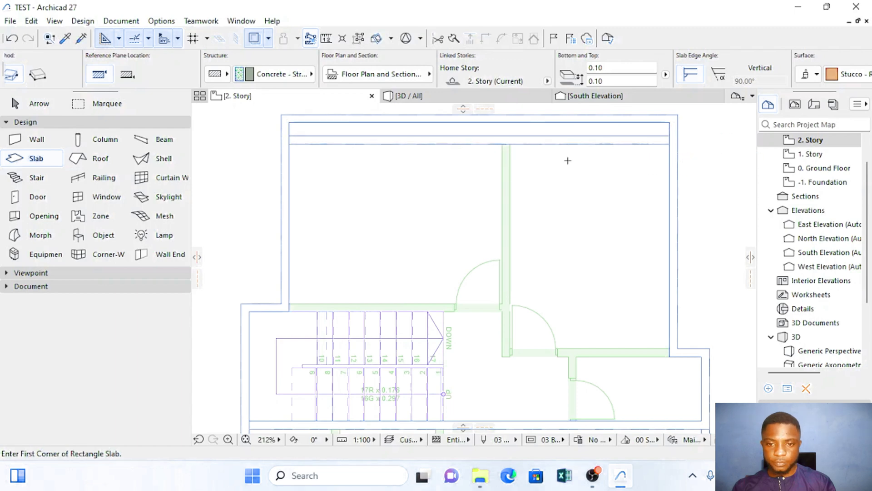
Step: Draw a rectangular gutter slab in the gap between the outer and inner beams on the south side, from west beam to east beam
scroll(559, 210, "down", 4)
scroll(563, 380, "up", 5)
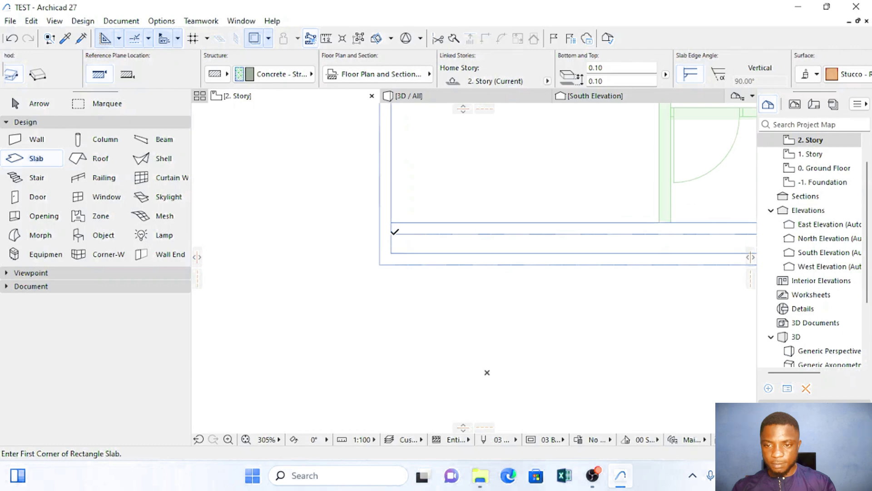
left_click(392, 234)
scroll(550, 232, "down", 3)
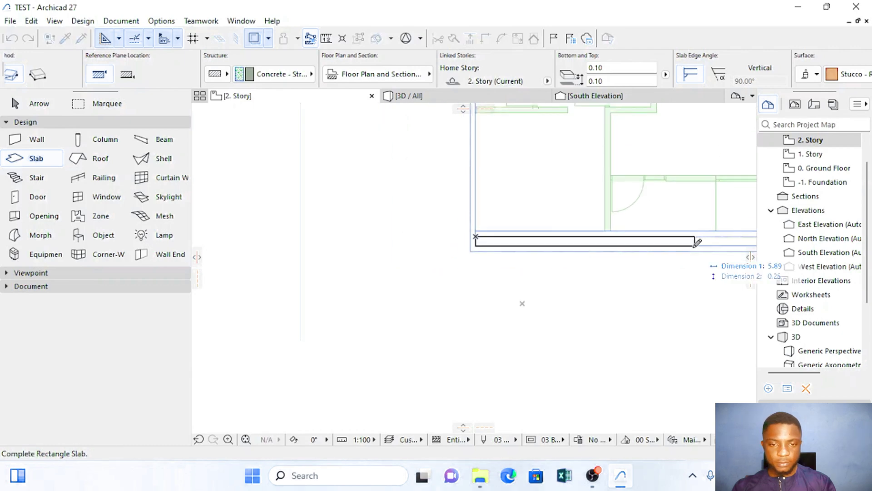
middle_click_drag(677, 251, 452, 221)
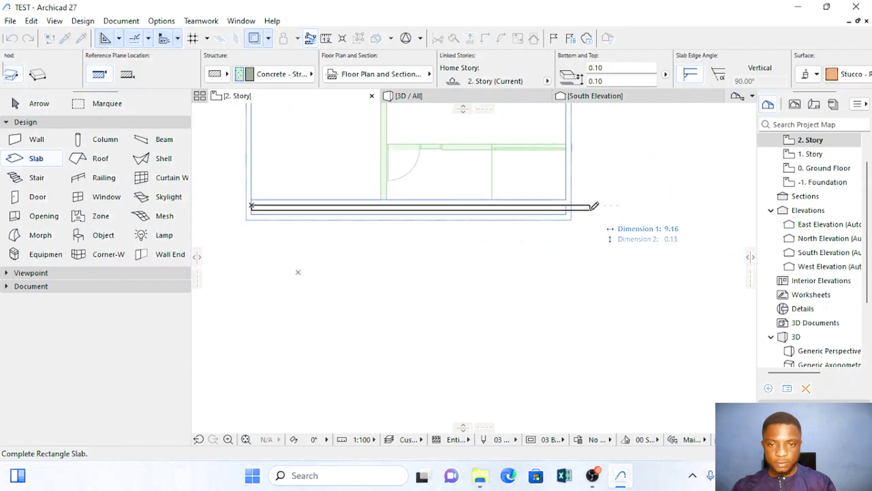
left_click(567, 212)
Step: Draw a rectangular slab over the southeast balcony, from the south inner beam to the wall behind it and across to the east beam
scroll(563, 145, "up", 2)
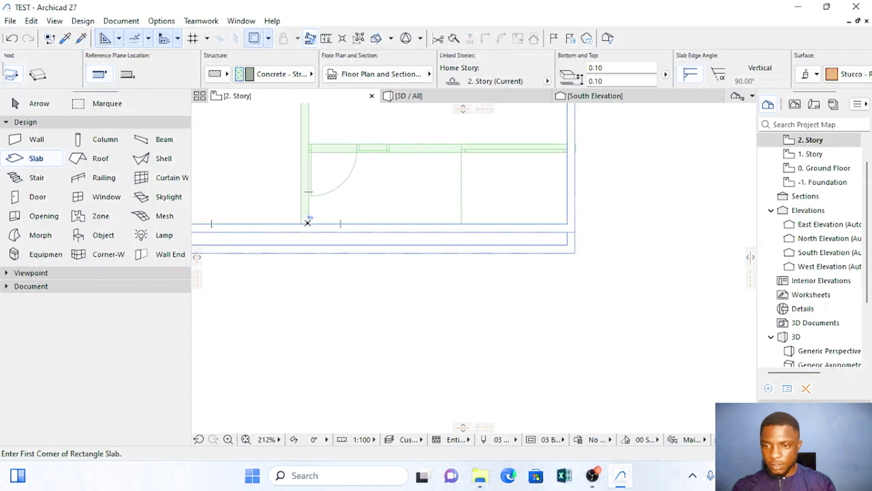
left_click(309, 223)
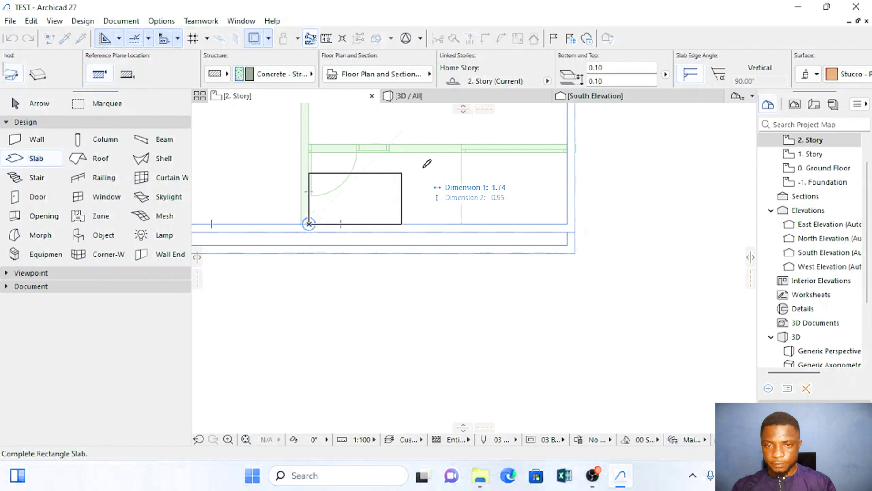
left_click(572, 146)
key("Escape")
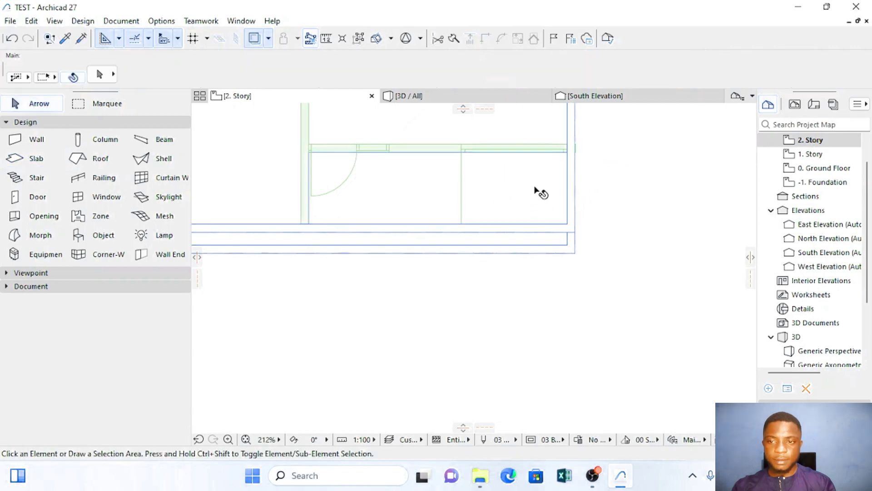
Step: Set the southeast balcony slab's reference plane offset from the 2. Story level to 0.00
left_click(535, 187)
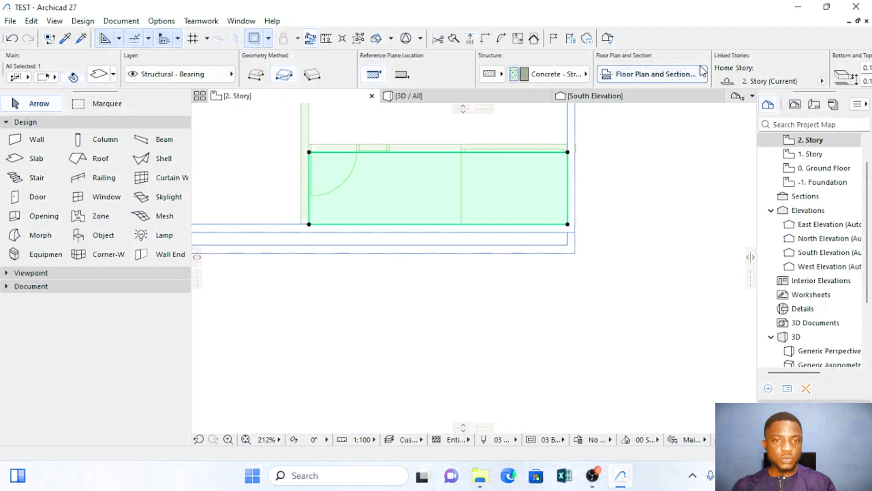
scroll(702, 70, "down", 2)
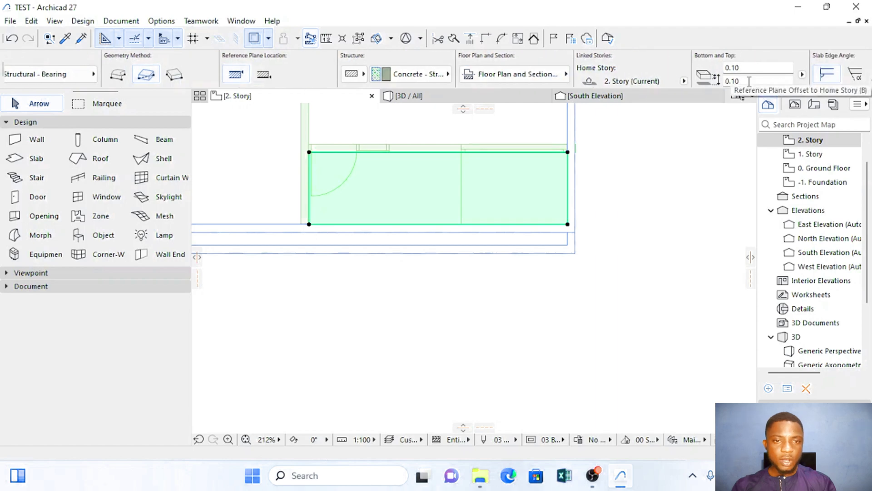
left_click(749, 81)
type("0.0")
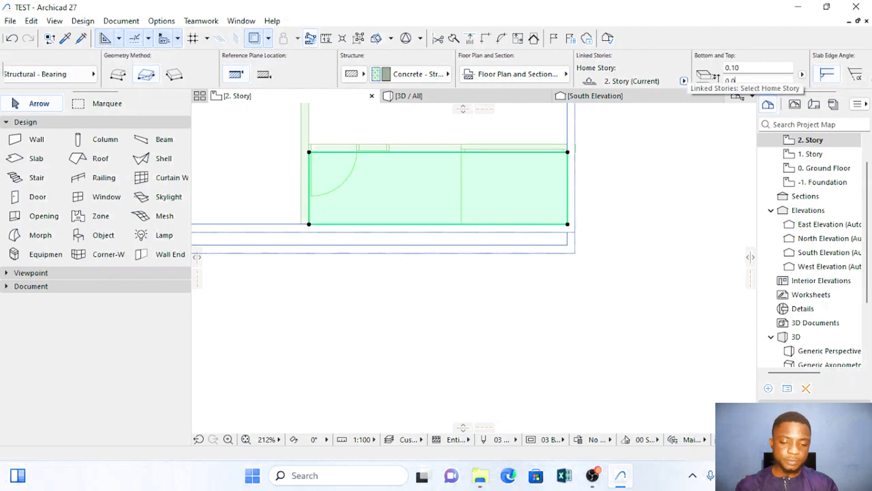
key("Return")
key("Escape")
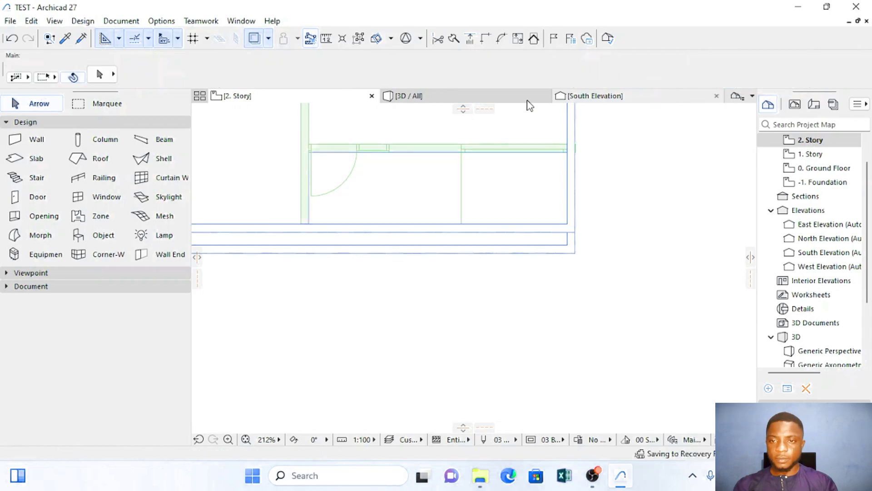
Step: In the 3D view, override all surfaces of the southeast balcony slab with Stucco - Beige Rough
left_click(461, 96)
scroll(427, 232, "down", 3)
left_click_drag(427, 232, 495, 229)
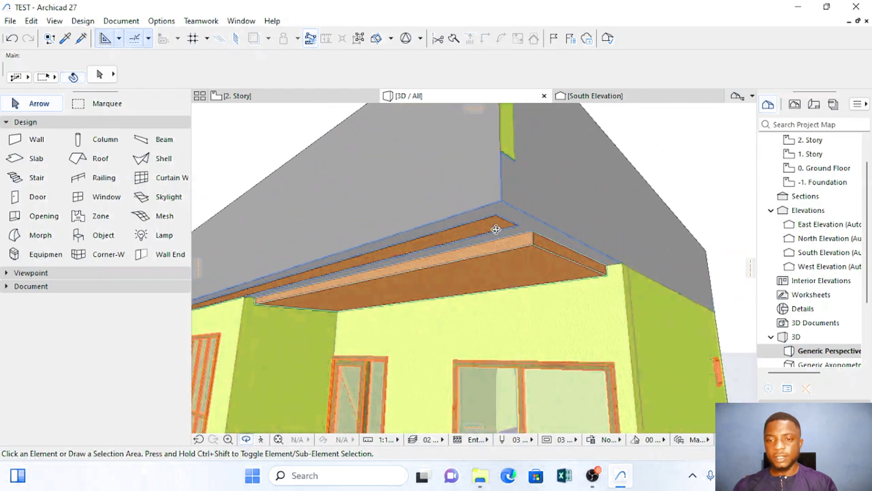
left_click_drag(499, 261, 427, 259)
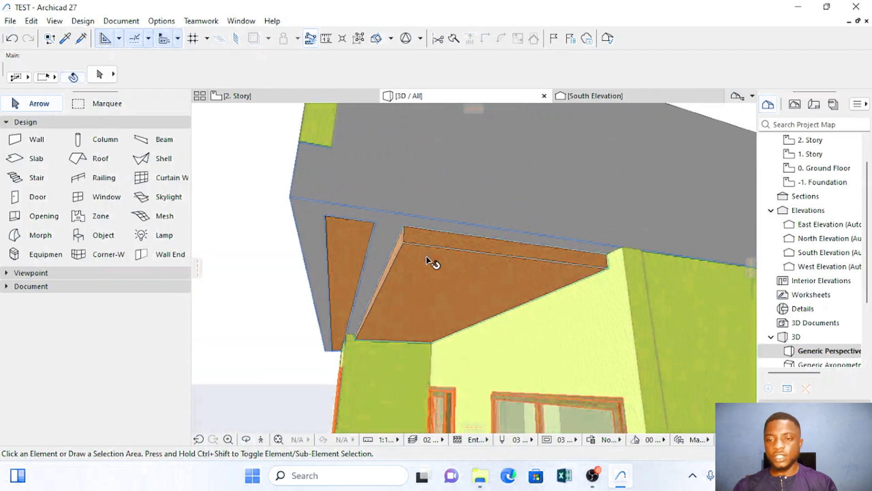
left_click(431, 256)
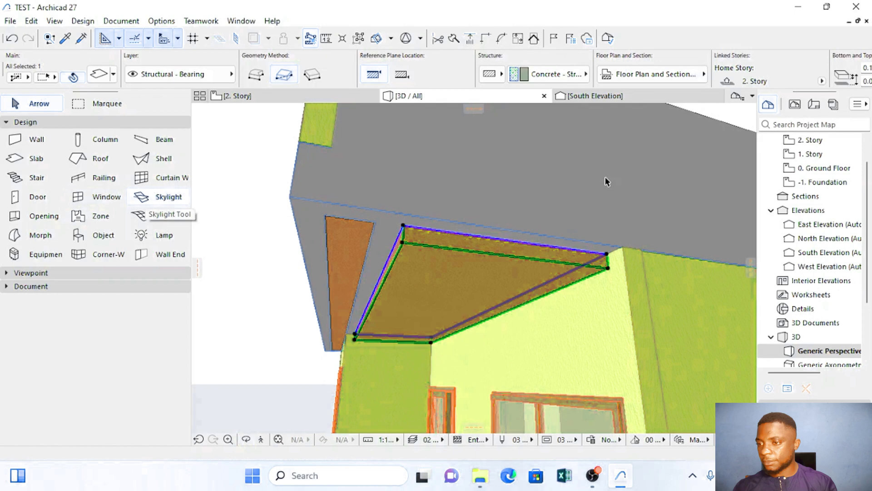
left_click(43, 162)
double_click(45, 160)
left_click(351, 263)
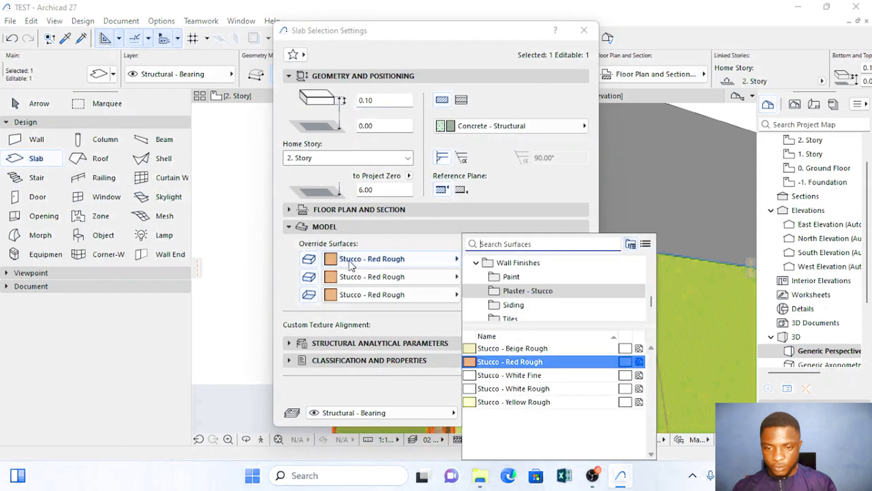
left_click(507, 349)
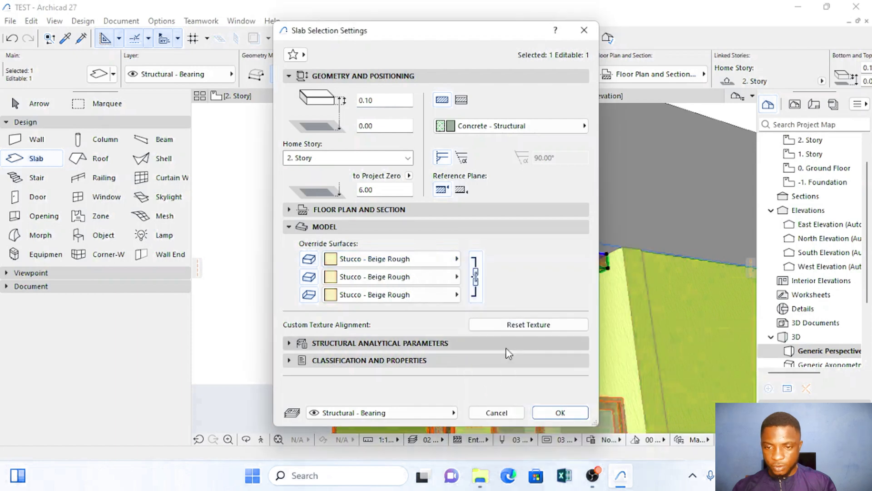
left_click(557, 413)
key("Escape")
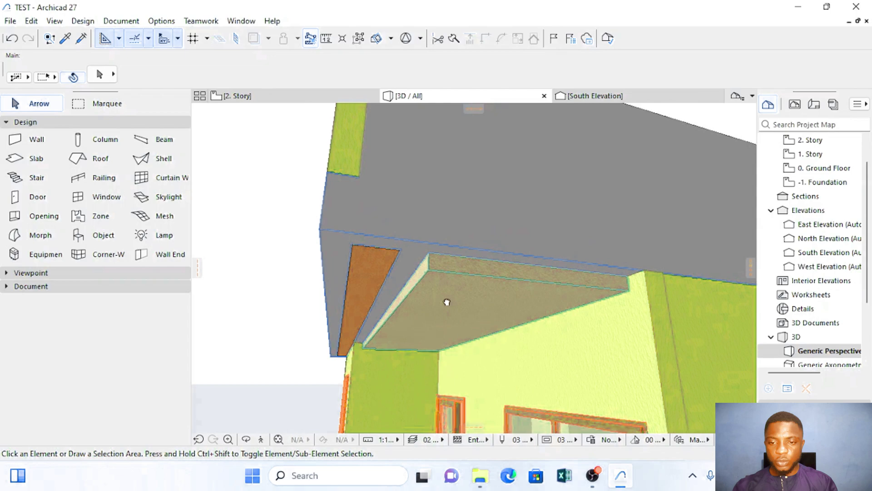
Step: Select the gutter slabs on both ends of the building together and change their surface override
middle_click_drag(447, 302, 284, 253)
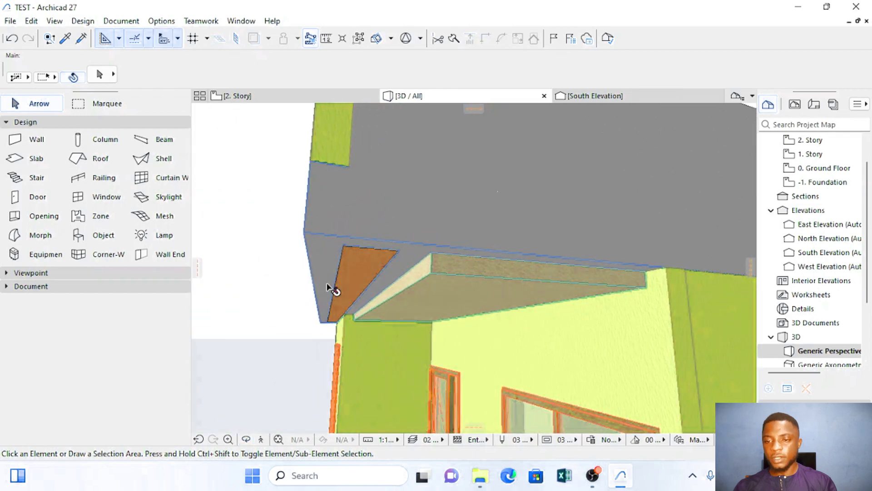
left_click(357, 273)
middle_click_drag(312, 282, 72, 269, "shift")
scroll(568, 313, "up", 3)
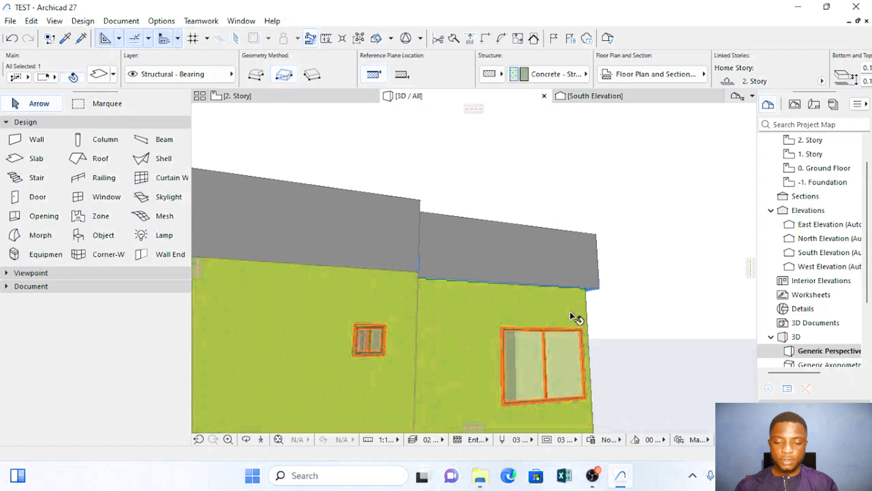
middle_click_drag(570, 312, 456, 299, "shift")
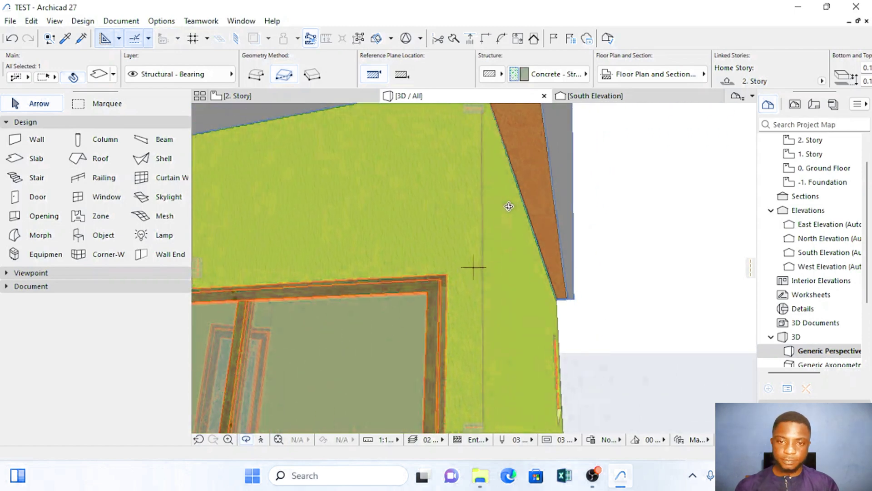
left_click(533, 174, "shift")
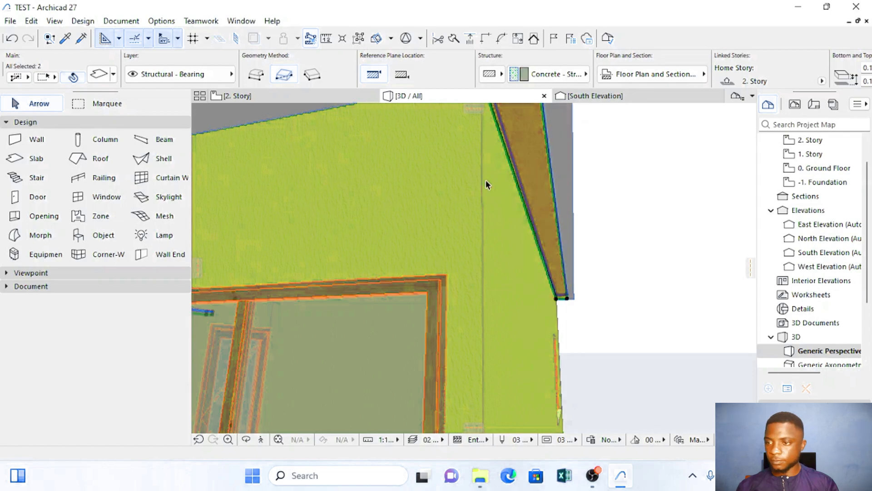
double_click(37, 159)
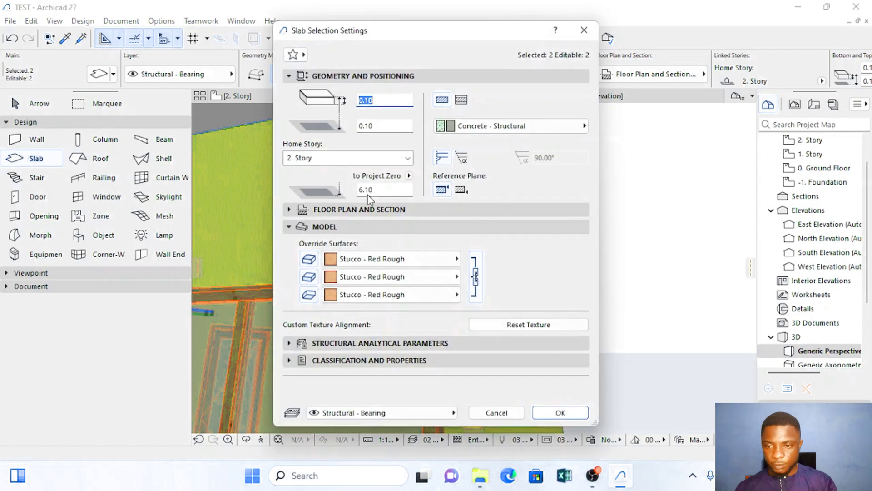
left_click(359, 260)
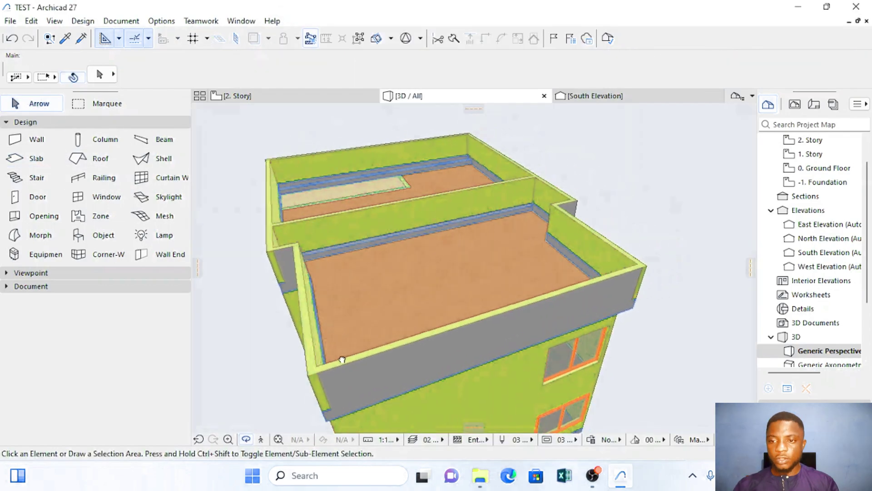
Step: Select all eight parapet walls, including the cross wall, and choose Paint - Alizarin Carmine as their surface override
middle_click_drag(341, 359, 314, 257, "shift")
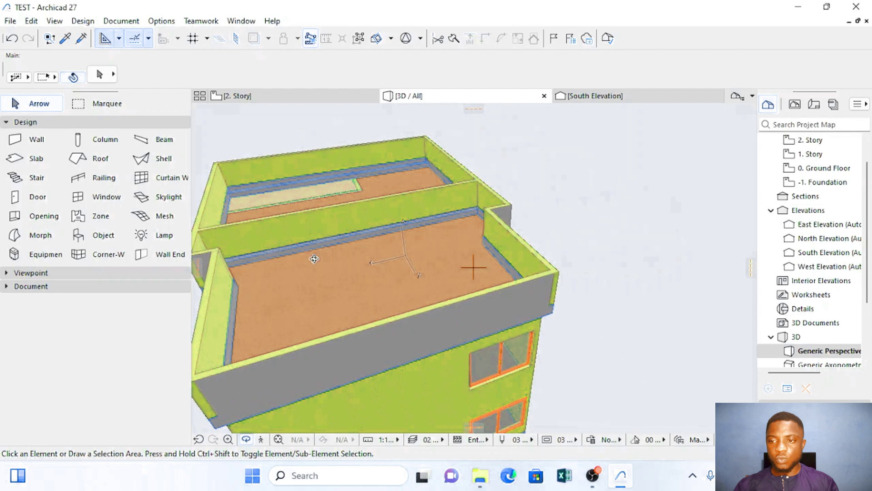
left_click(228, 173)
left_click(386, 144, "shift")
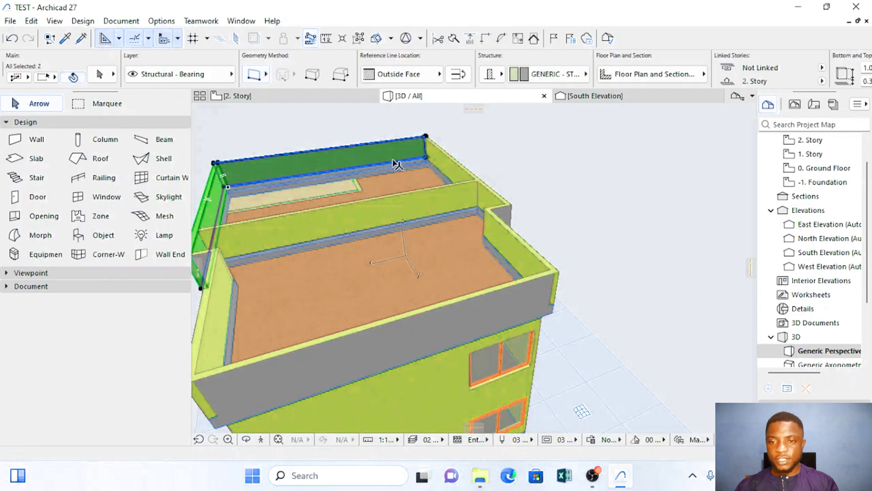
left_click(464, 166, "shift")
left_click(469, 208, "shift")
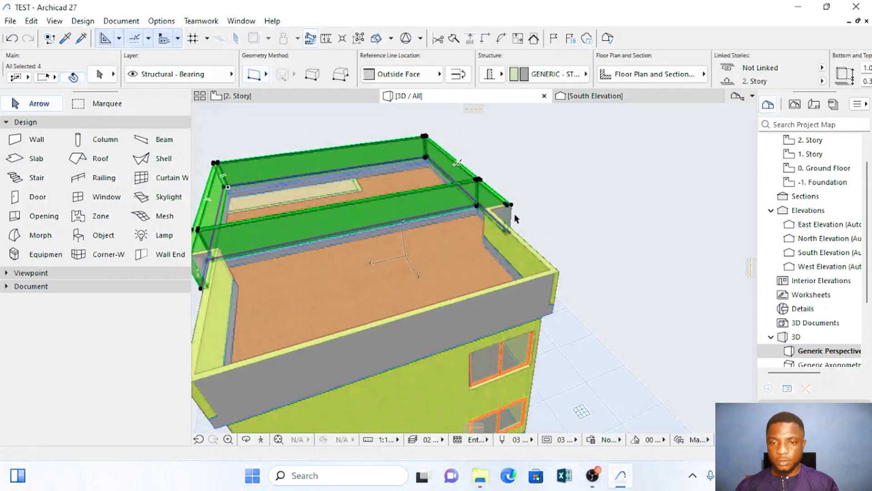
left_click(502, 301, "shift")
left_click(284, 309, "shift")
left_click(226, 315, "shift")
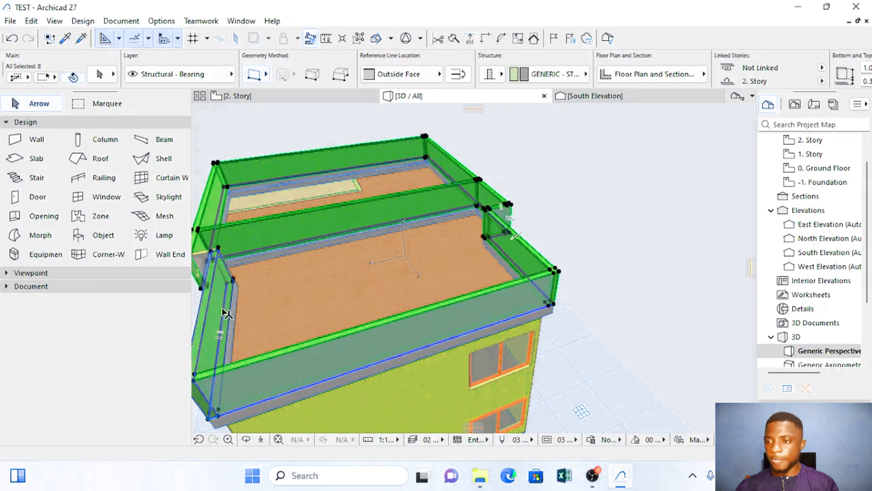
double_click(30, 142)
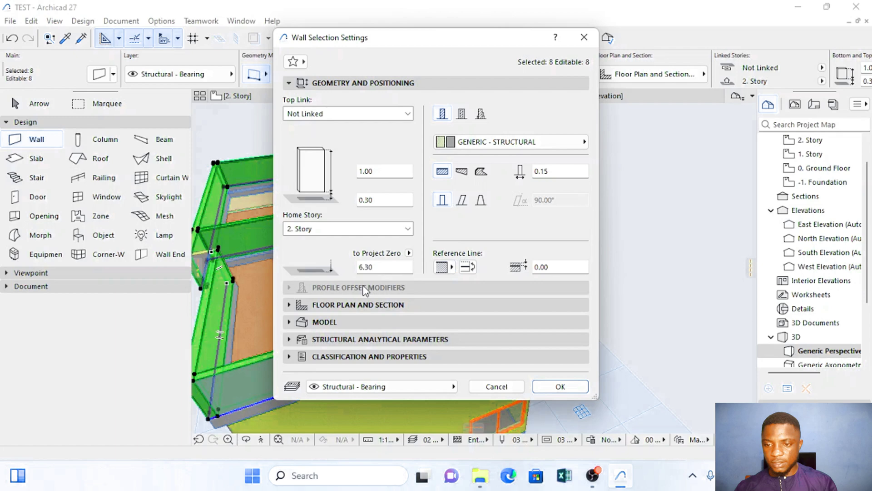
left_click(325, 322)
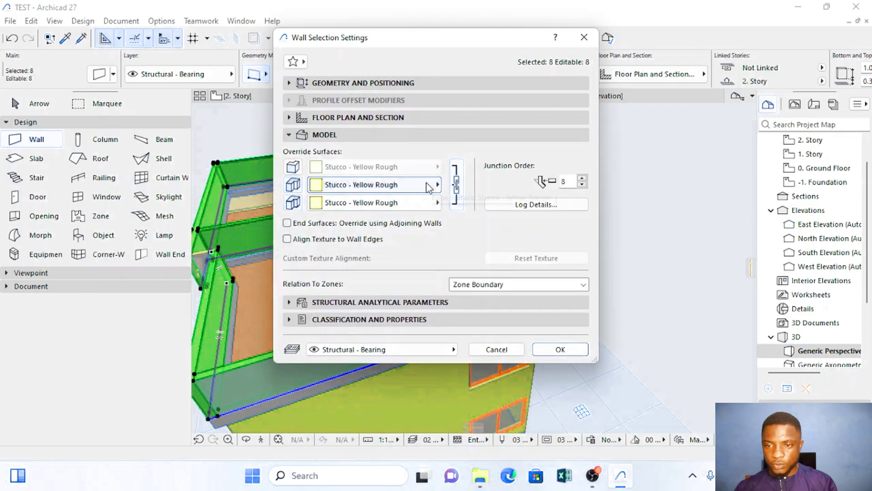
left_click(430, 187)
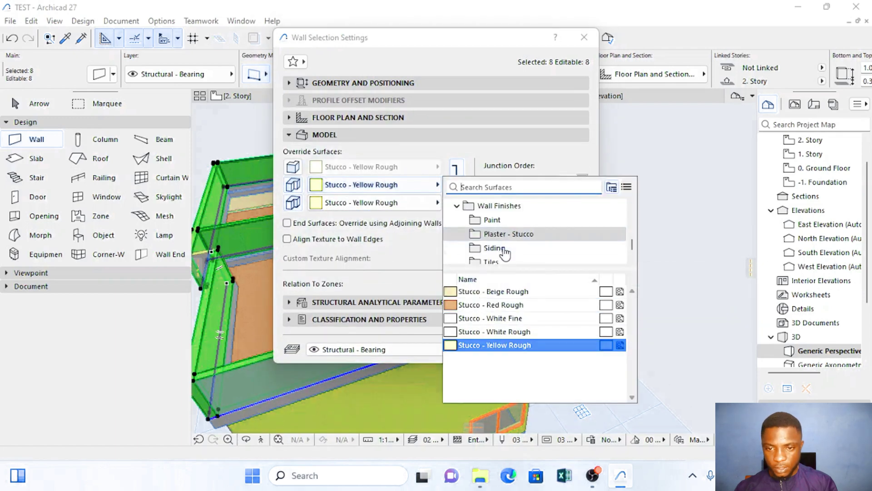
left_click(497, 222)
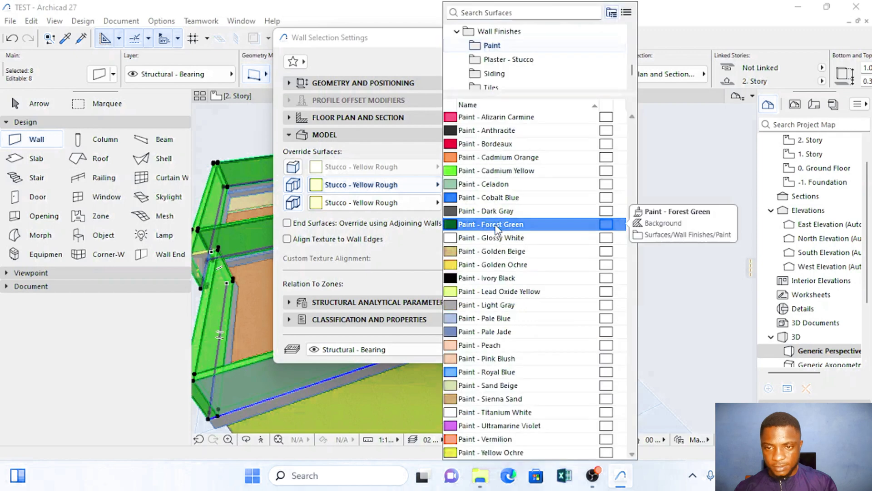
left_click(500, 117)
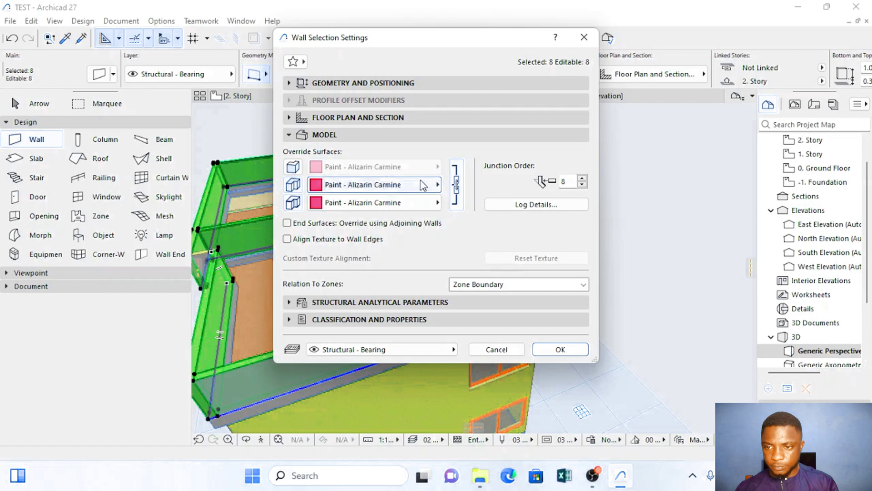
Step: Enable the first surface override of the parapet walls, relink all three surfaces to Paint - Alizarin Carmine and apply the settings
left_click(298, 162)
left_click(456, 191)
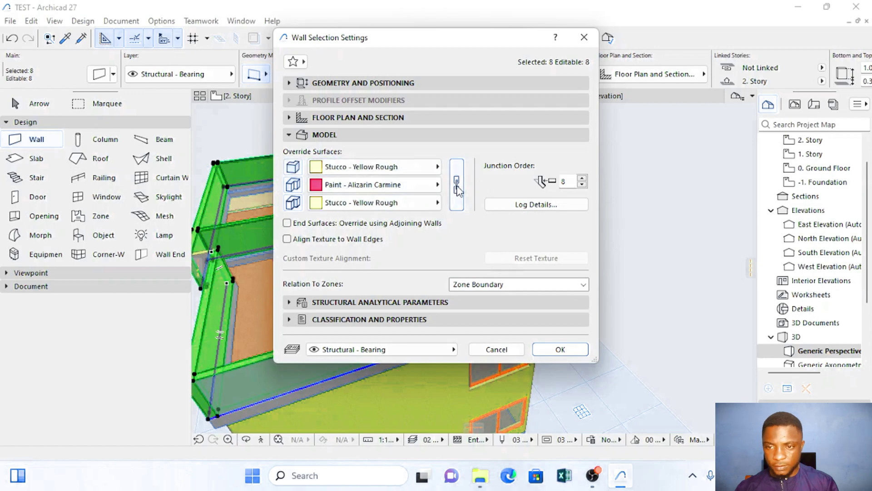
left_click(457, 191)
left_click(560, 349)
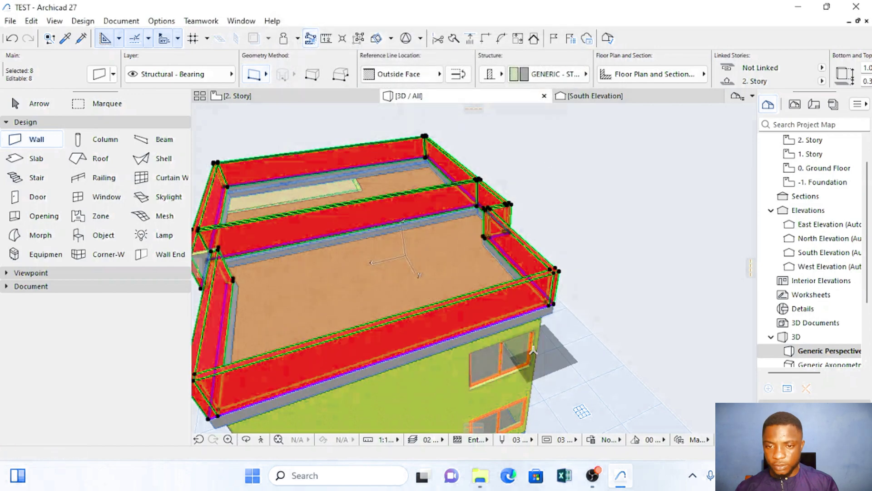
key("Escape")
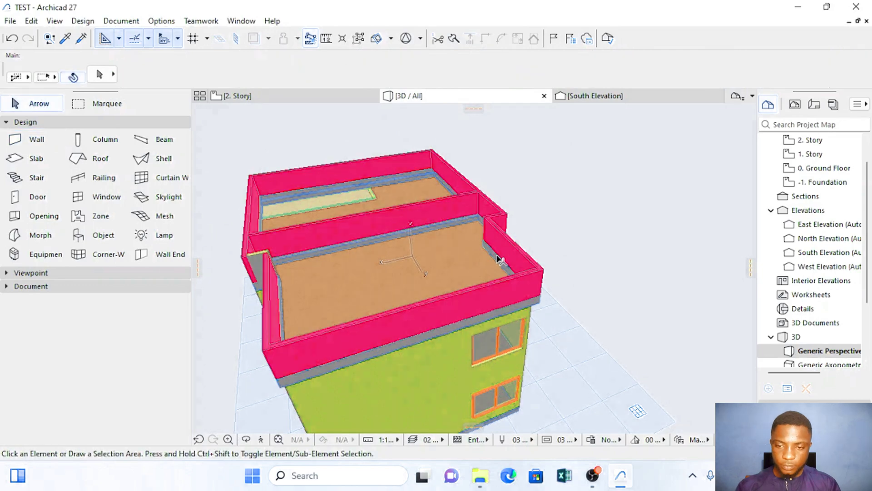
middle_click_drag(500, 260, 396, 254, "shift")
scroll(427, 235, "up", 2)
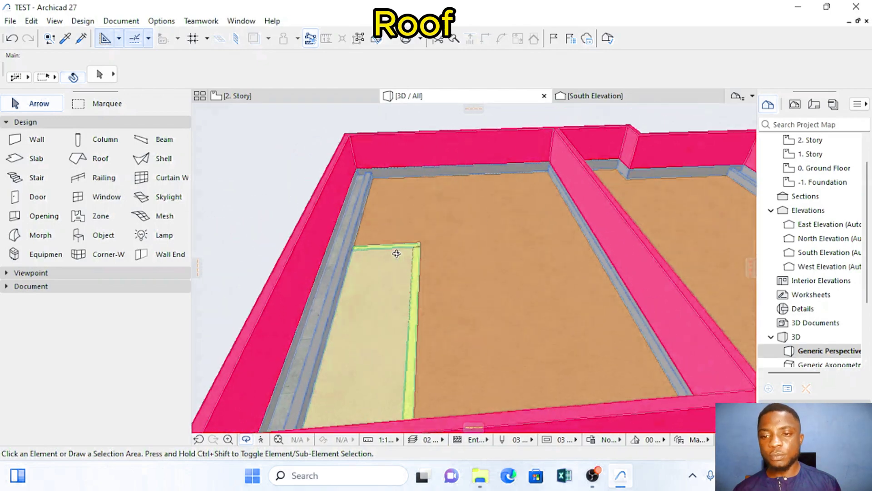
Step: On the 2. Story plan, set the roof defaults to a pitch of -11.25° and a pivot height of 1.25
middle_click_drag(455, 203, 385, 218, "shift")
middle_click_drag(383, 292, 459, 258, "shift")
scroll(492, 175, "down", 4)
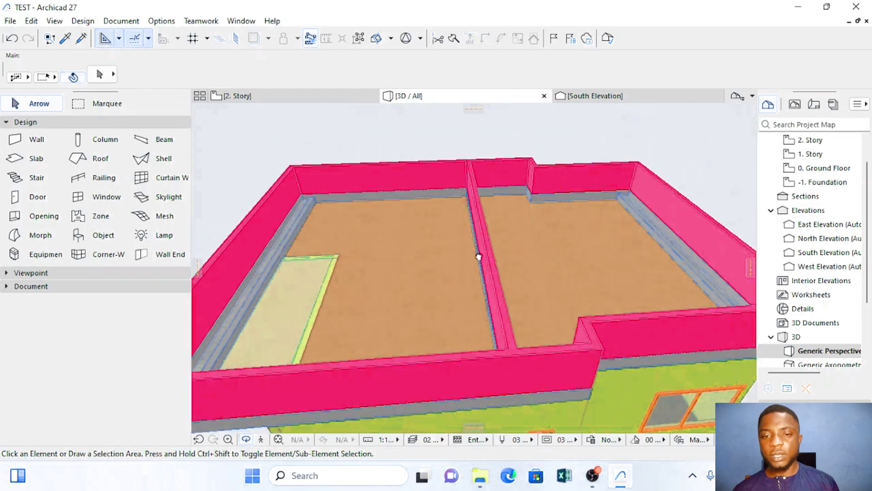
key("F2")
scroll(431, 256, "up", 2)
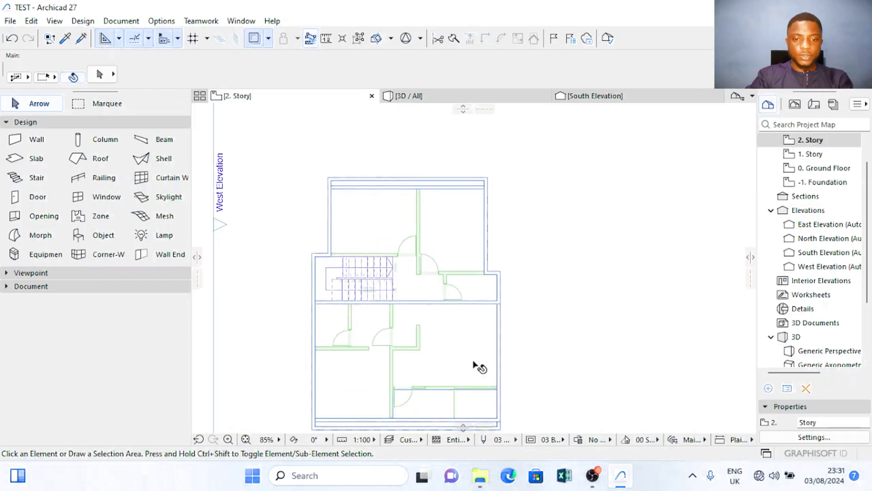
double_click(102, 159)
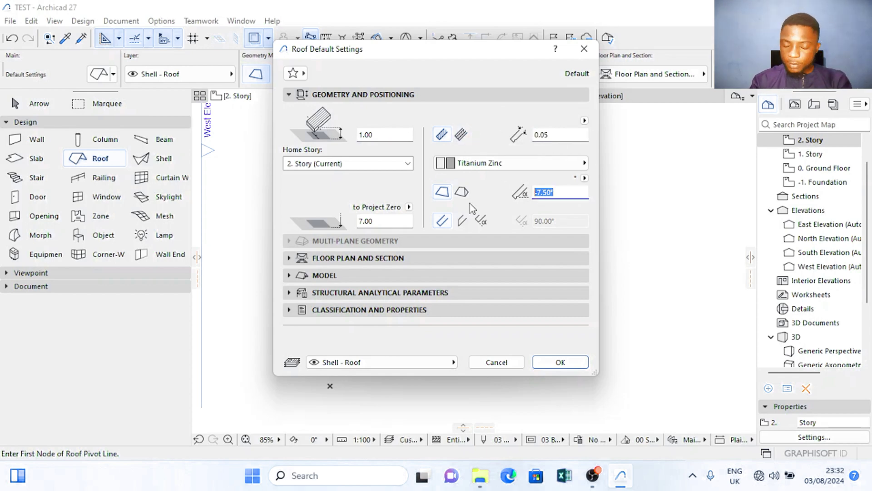
type("-")
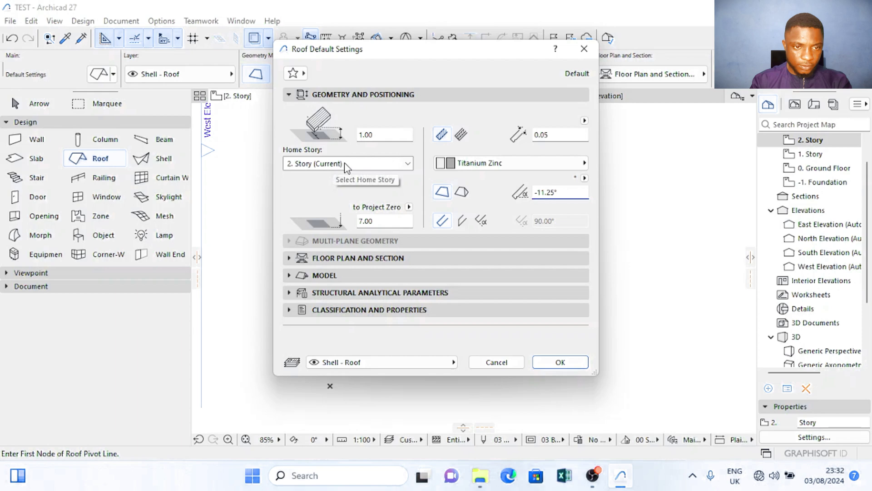
left_click(560, 362)
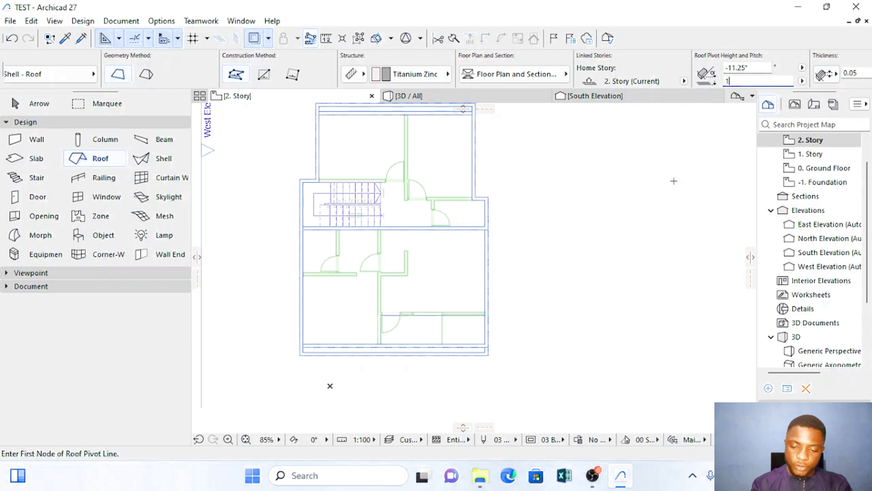
type("1.25")
Step: Draw the southern roof's pivot line, 8.50 long, along the cross wall's south face between the side parapet walls
scroll(309, 225, "up", 2)
left_click(270, 220)
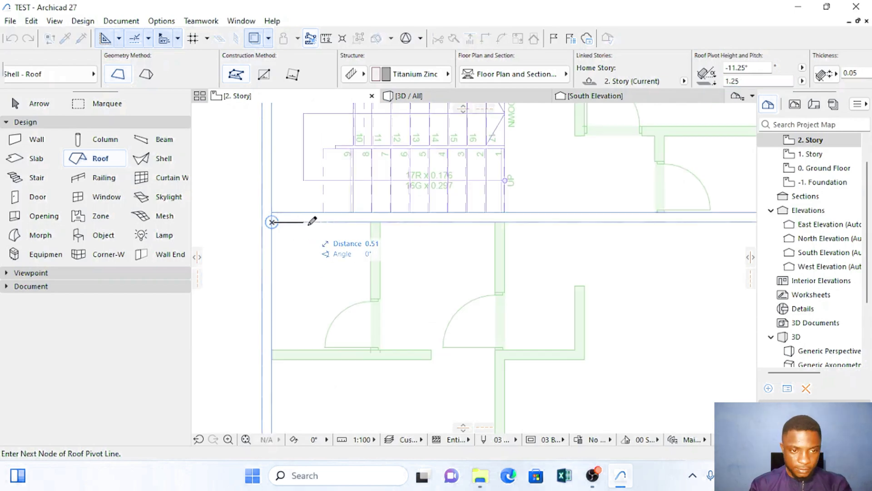
scroll(383, 220, "down", 2)
scroll(363, 220, "up", 2)
scroll(480, 216, "up", 2)
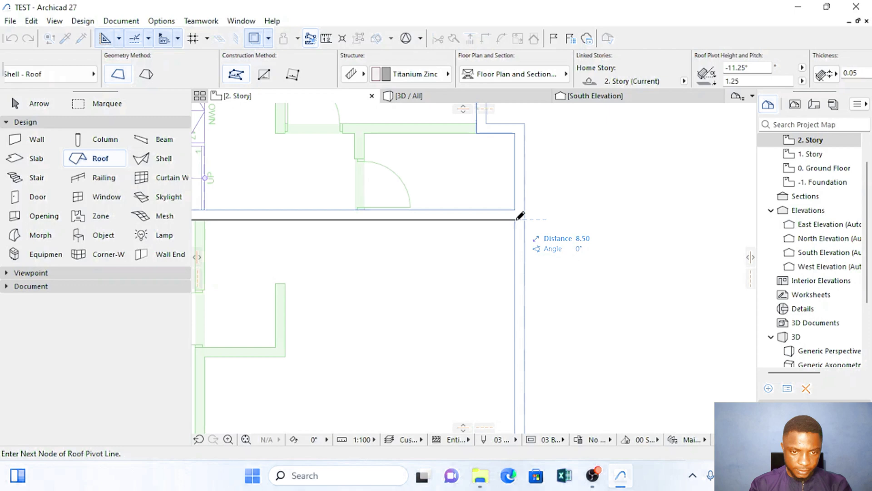
left_click(516, 221)
scroll(516, 221, "down", 3)
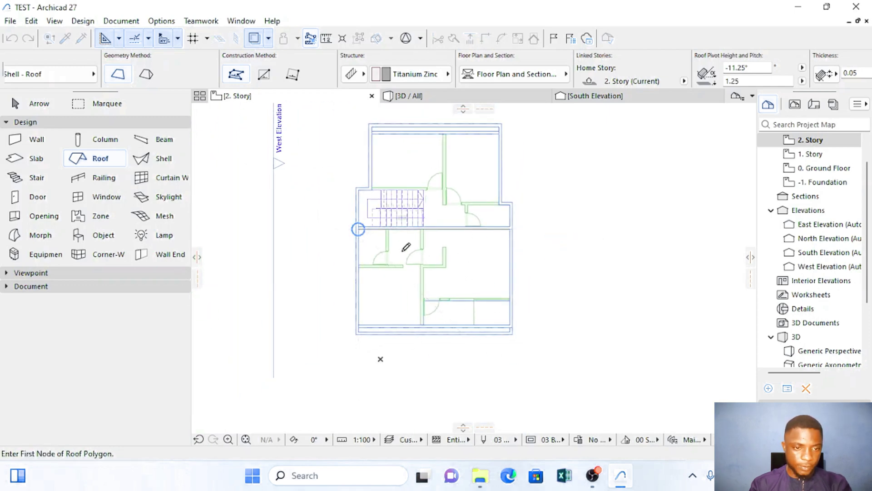
Step: Outline the southern roof as a rectangle from the pivot line to the inner edge of the south gutter, between the side parapets
scroll(362, 231, "up", 5)
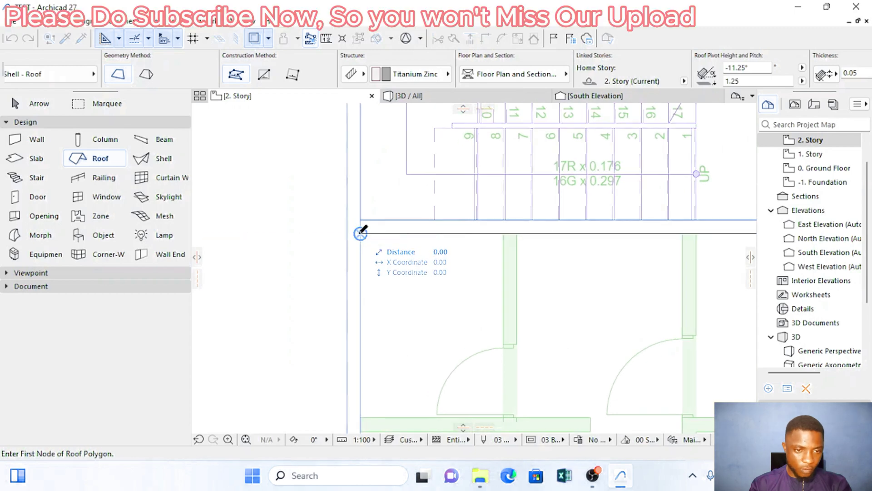
left_click(361, 232)
scroll(361, 232, "down", 5)
scroll(650, 228, "up", 5)
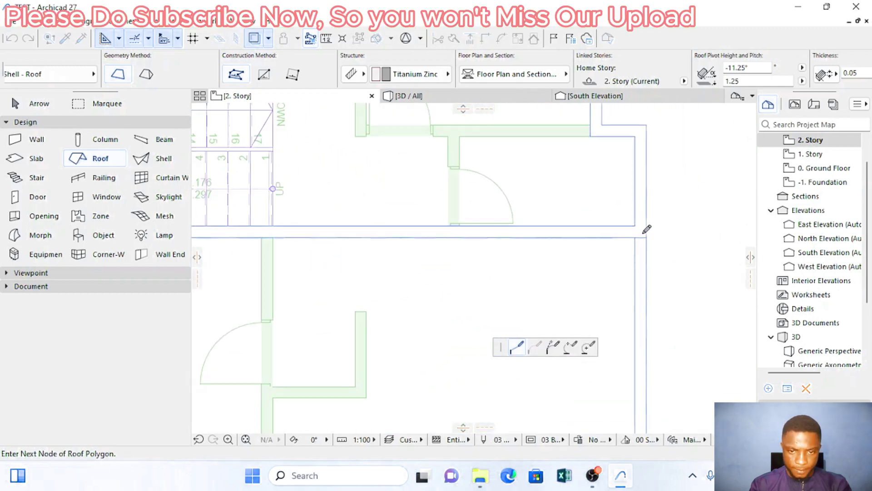
scroll(644, 232, "up", 1)
scroll(638, 233, "down", 5)
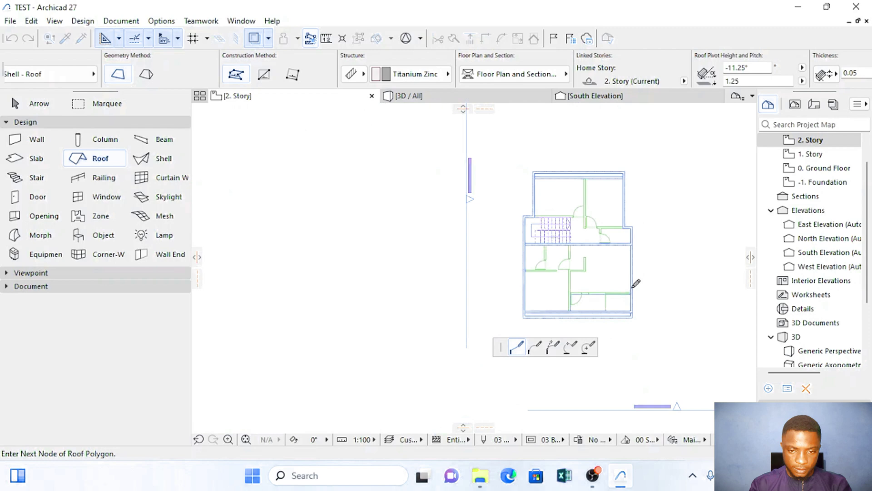
scroll(635, 284, "up", 4)
scroll(631, 312, "up", 2)
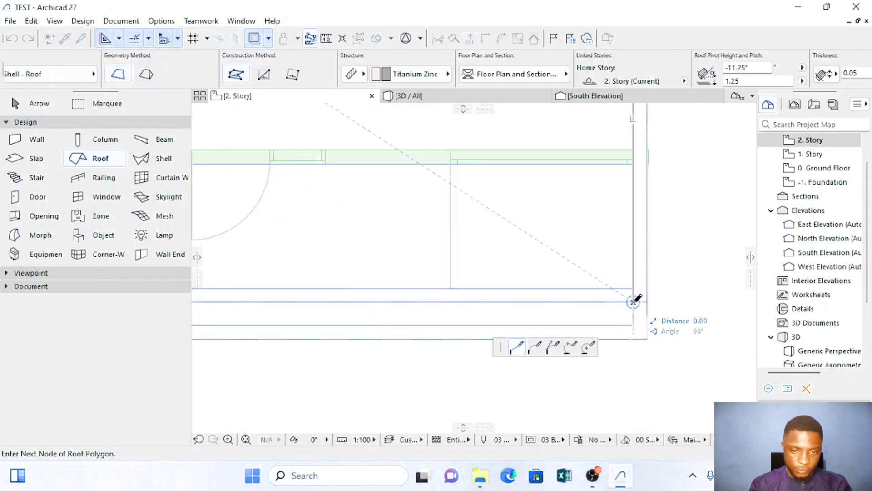
scroll(631, 299, "down", 4)
scroll(436, 298, "up", 4)
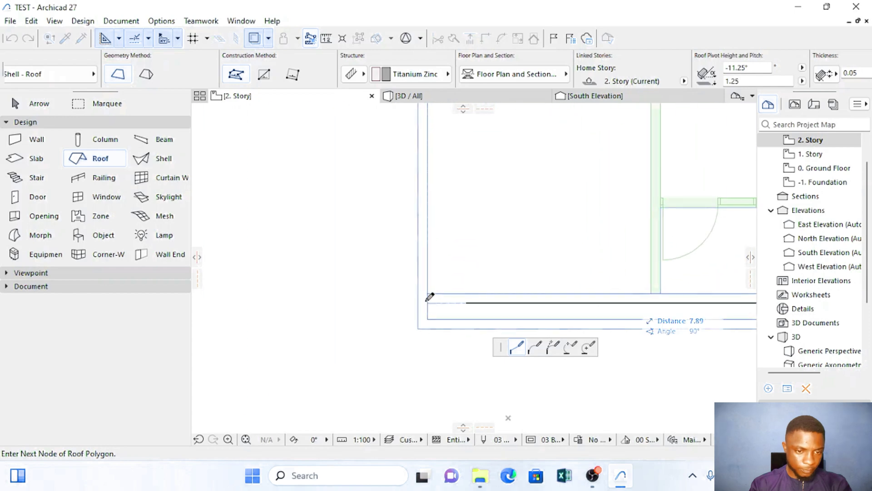
left_click(427, 301)
scroll(439, 271, "down", 3)
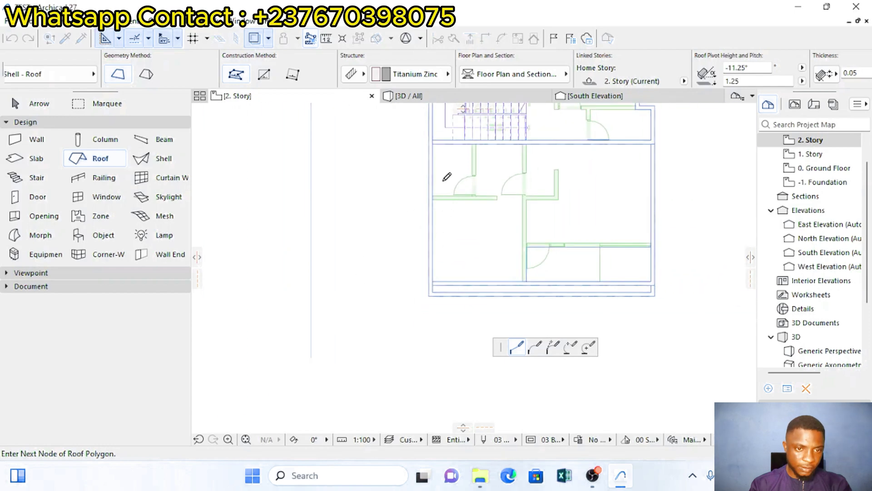
left_click(433, 145)
key("Escape")
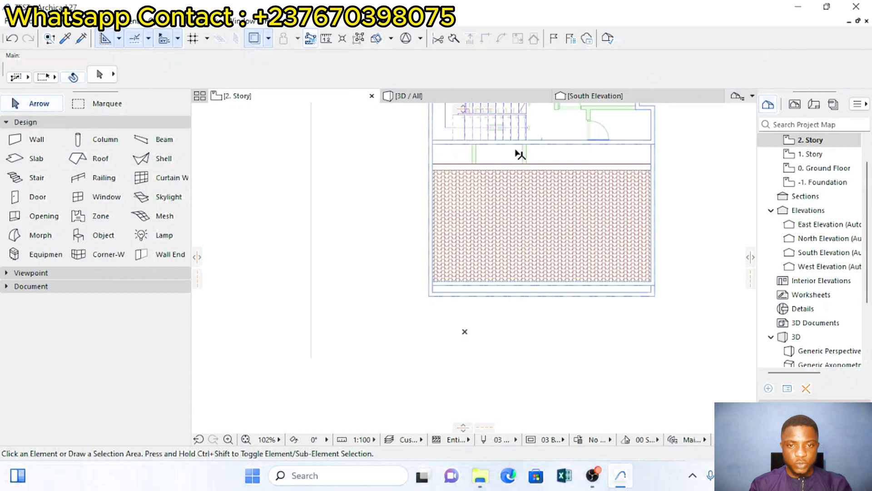
Step: Start a second single-plane roof with its pivot line along the cross wall's north face, between the side parapet walls
middle_click_drag(559, 197, 498, 234)
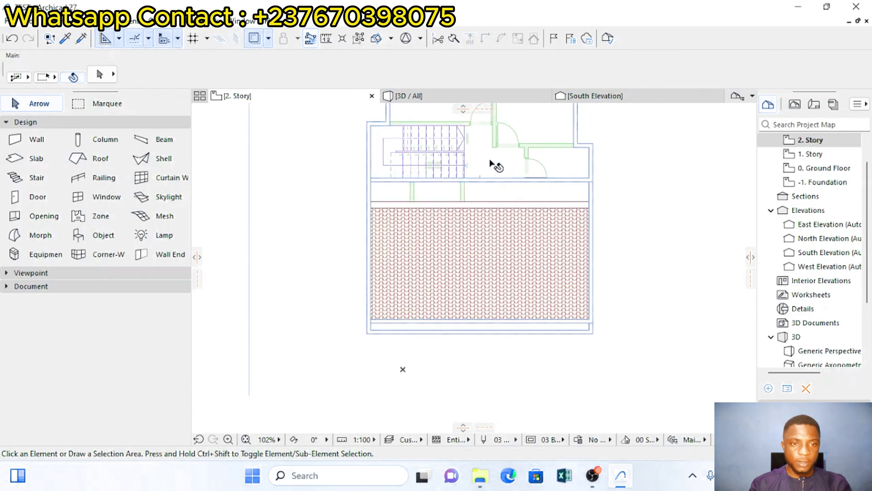
scroll(445, 182, "up", 1)
scroll(442, 184, "right", 1)
scroll(422, 173, "up", 2)
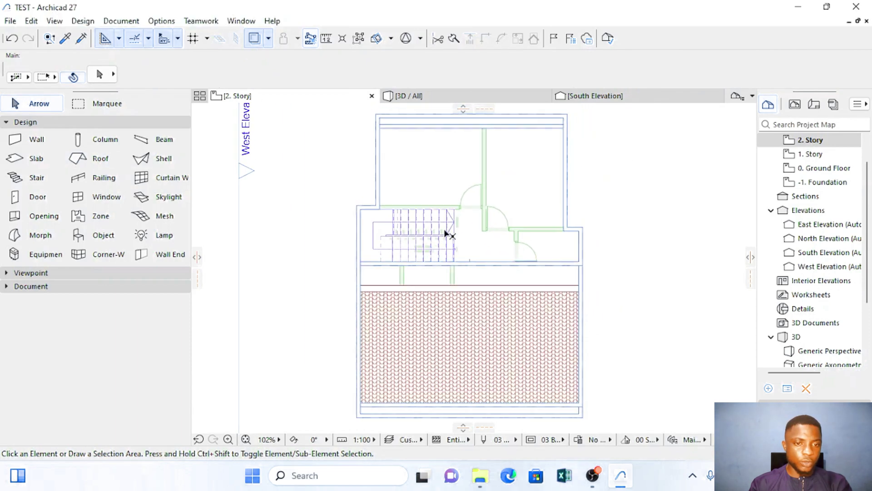
left_click(101, 158)
scroll(386, 252, "up", 6)
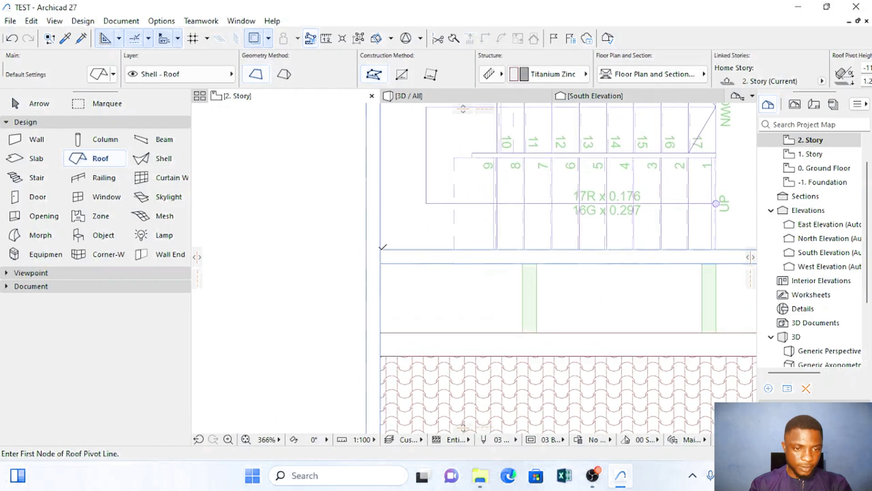
left_click(383, 246)
scroll(436, 243, "down", 5)
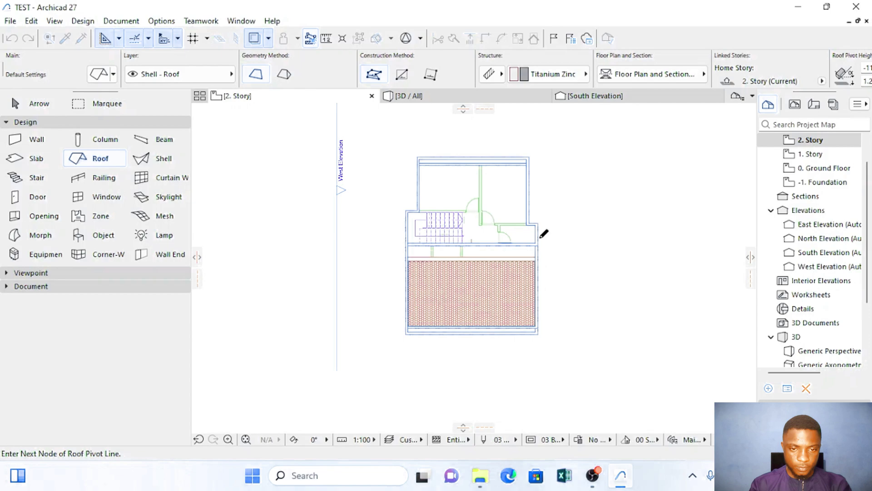
scroll(541, 241, "up", 3)
left_click(530, 249)
scroll(530, 249, "down", 3)
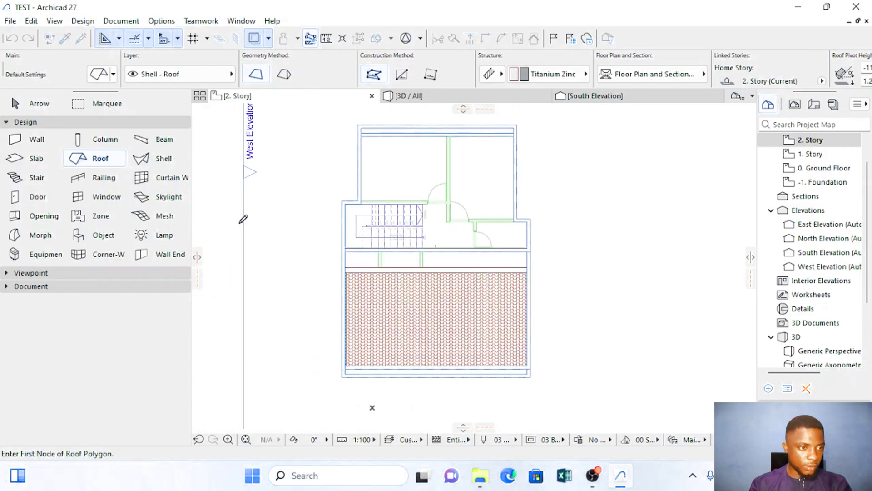
Step: Outline the northern roof from the cross wall to the north gutter, following the stepped inner faces of the side parapet walls
scroll(358, 242, "up", 4)
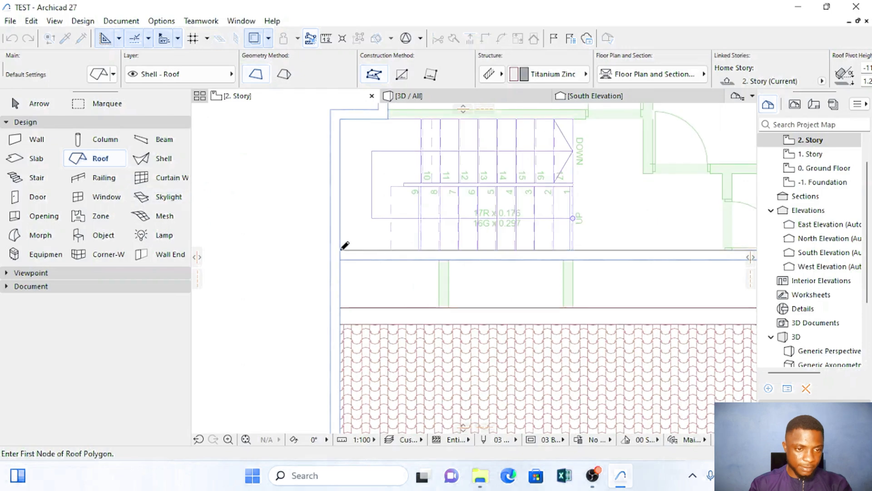
left_click(345, 245)
scroll(383, 244, "down", 4)
scroll(624, 246, "up", 2)
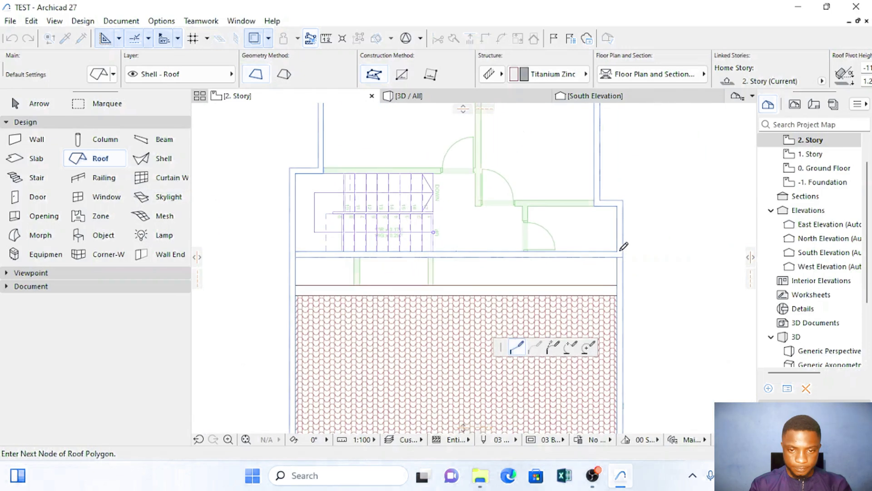
scroll(624, 246, "up", 2)
left_click(618, 252)
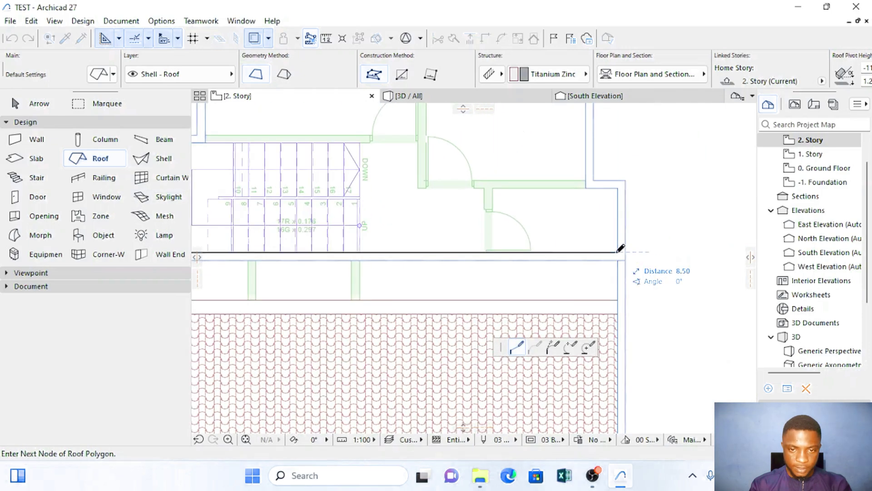
left_click(618, 187)
left_click(586, 187)
scroll(581, 195, "down", 4)
scroll(572, 127, "up", 4)
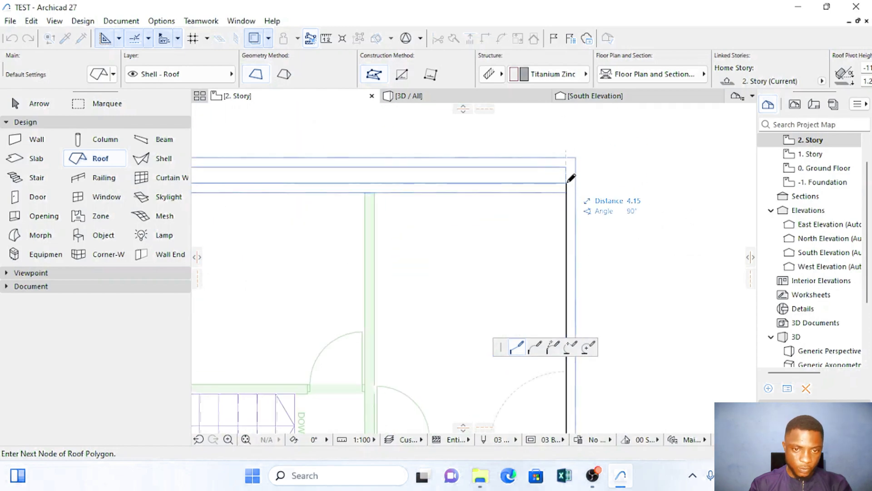
left_click(567, 181)
scroll(567, 181, "down", 2)
left_click(378, 179)
left_click(378, 326)
left_click(345, 415)
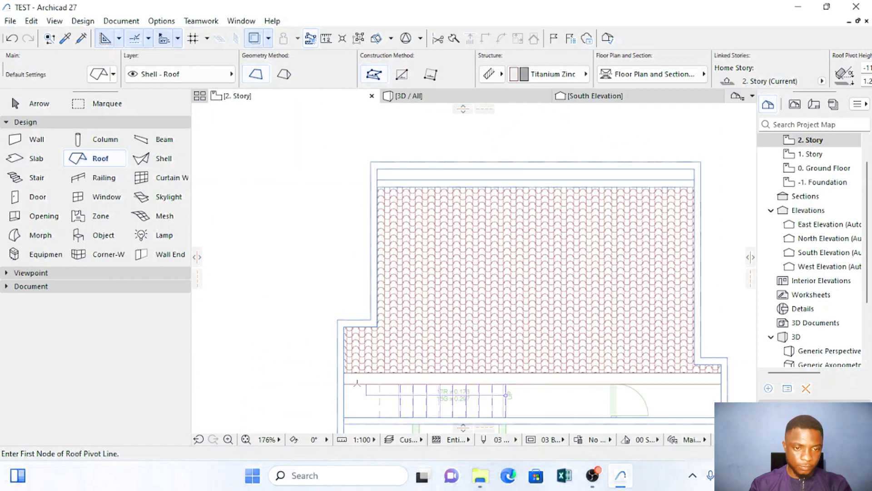
scroll(429, 348, "down", 3)
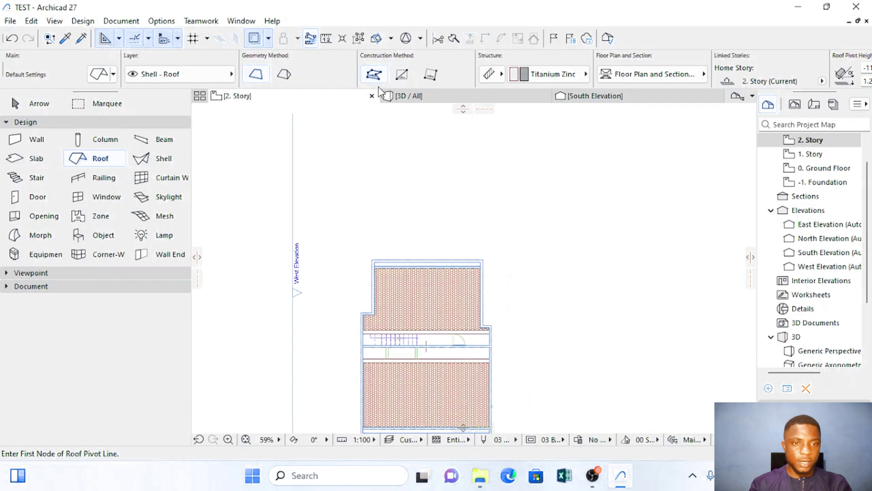
Step: Examine both roof planes, the gutter beside the parapet and the building's exterior in the 3D view
left_click(445, 96)
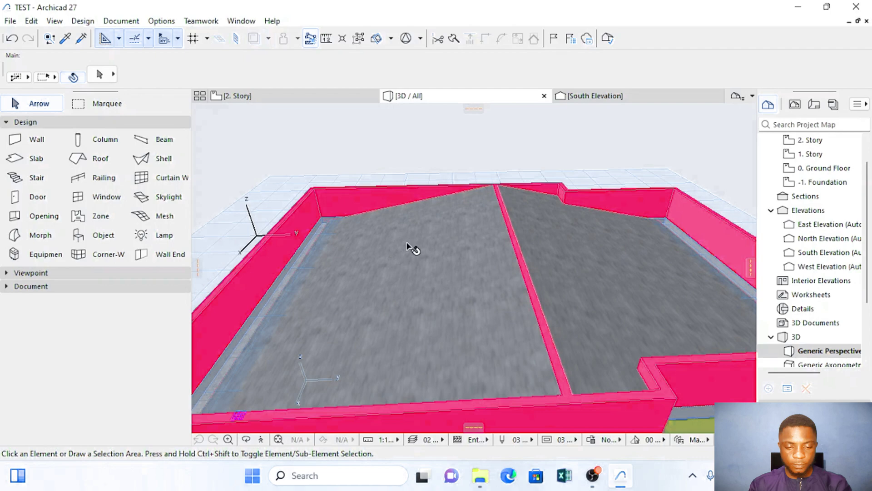
scroll(432, 241, "up", 10)
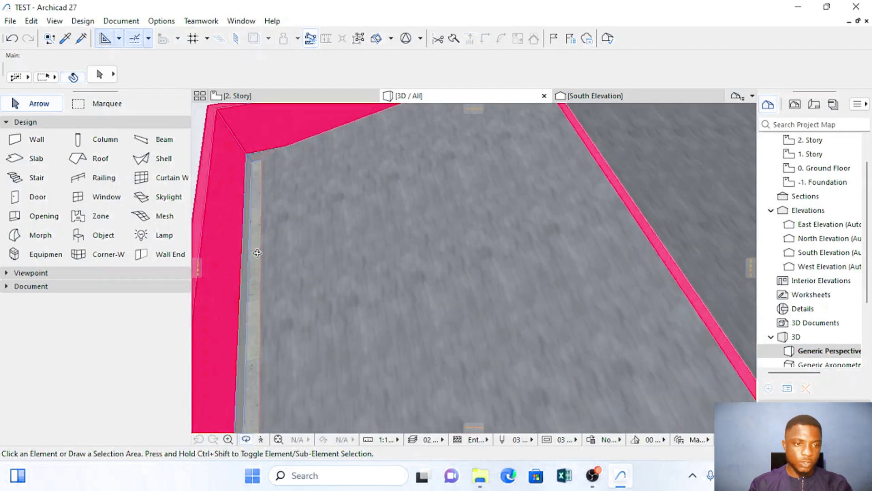
middle_click_drag(389, 250, 388, 196, "shift")
middle_click_drag(333, 325, 397, 96, "shift")
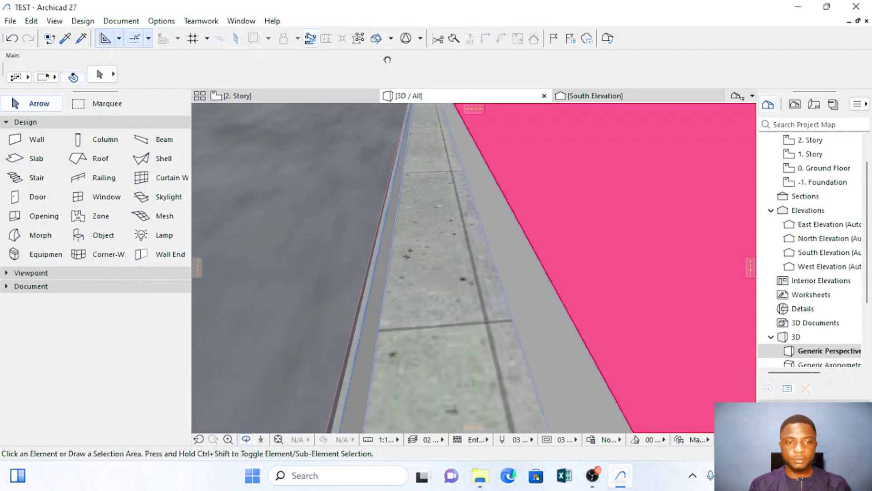
middle_click_drag(387, 60, 500, 235, "shift")
scroll(500, 235, "down", 4)
middle_click_drag(485, 290, 454, 291, "shift")
scroll(460, 354, "up", 3)
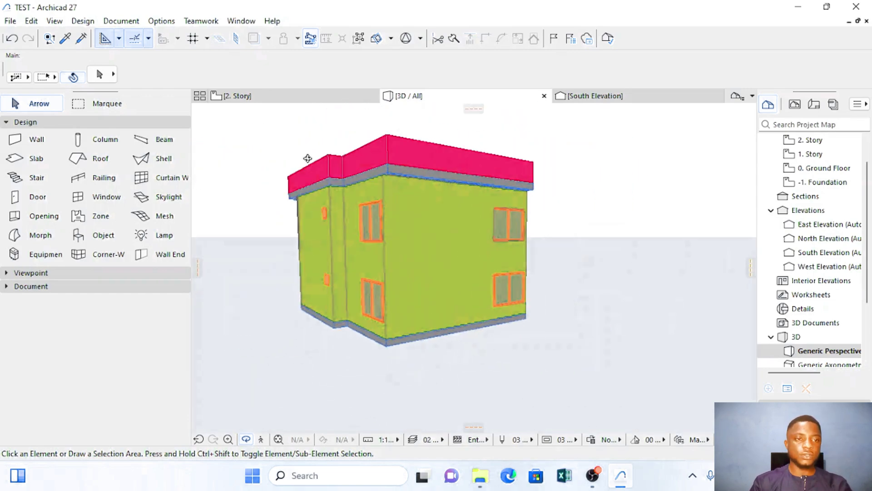
Step: Switch the floor plan to the -1. Foundation story
left_click(254, 97)
right_click(254, 97)
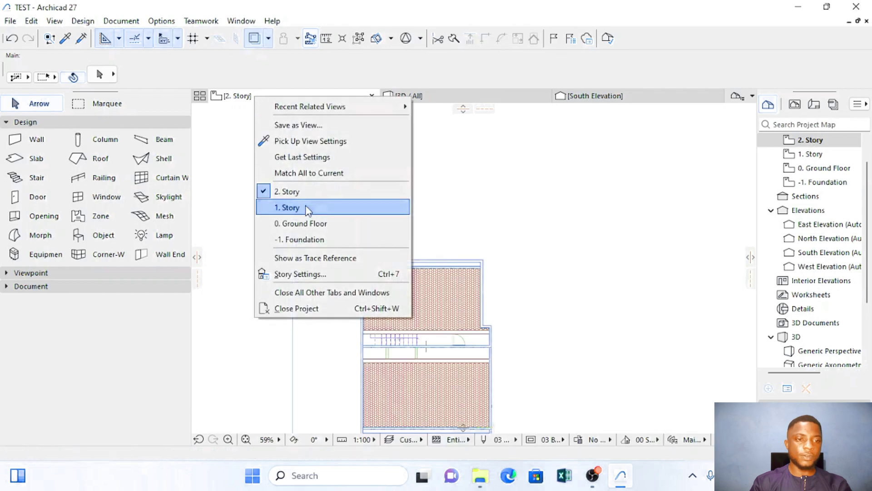
left_click(318, 240)
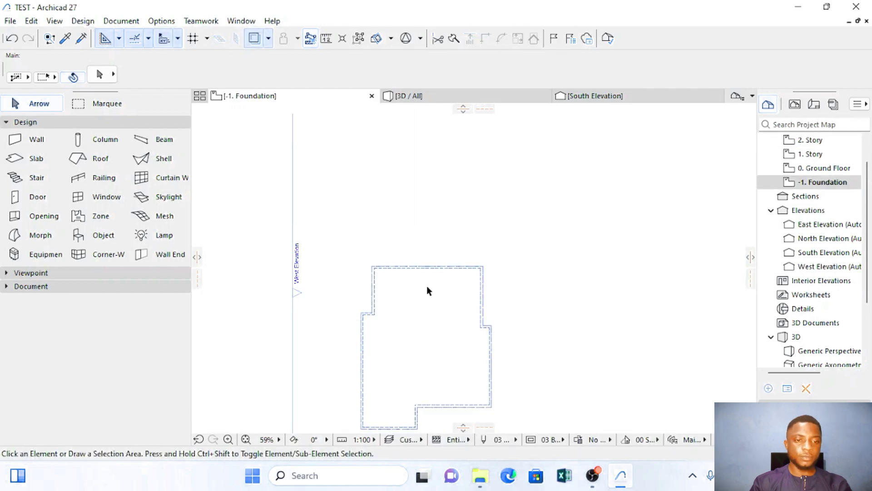
scroll(409, 299, "up", 3)
middle_click_drag(351, 331, 366, 230)
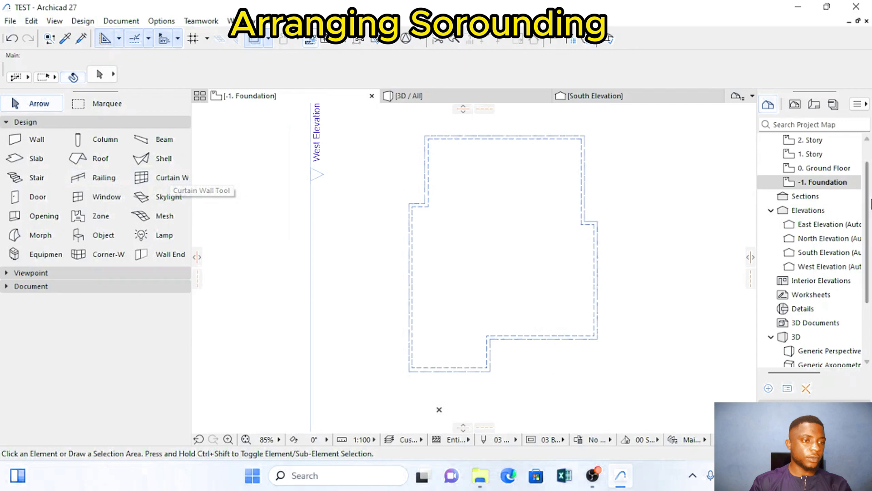
Step: Set the slab default's override surfaces to Lino - Blue and accept the settings
double_click(36, 159)
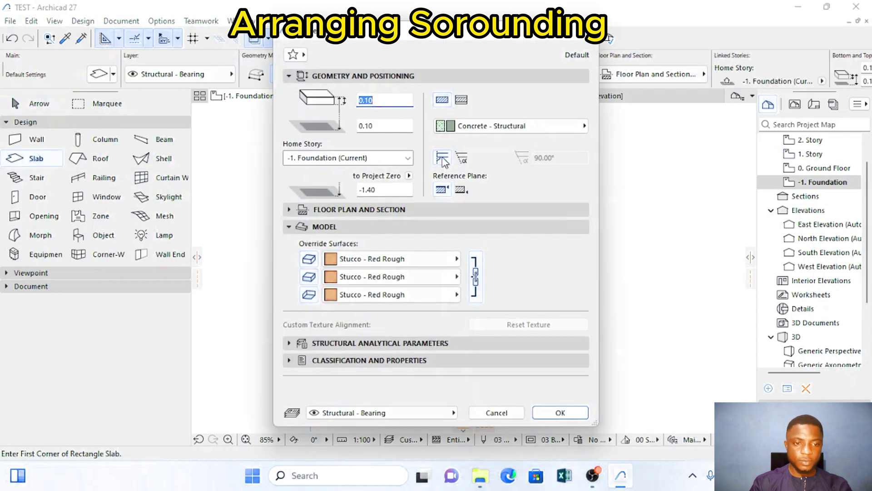
left_click(394, 262)
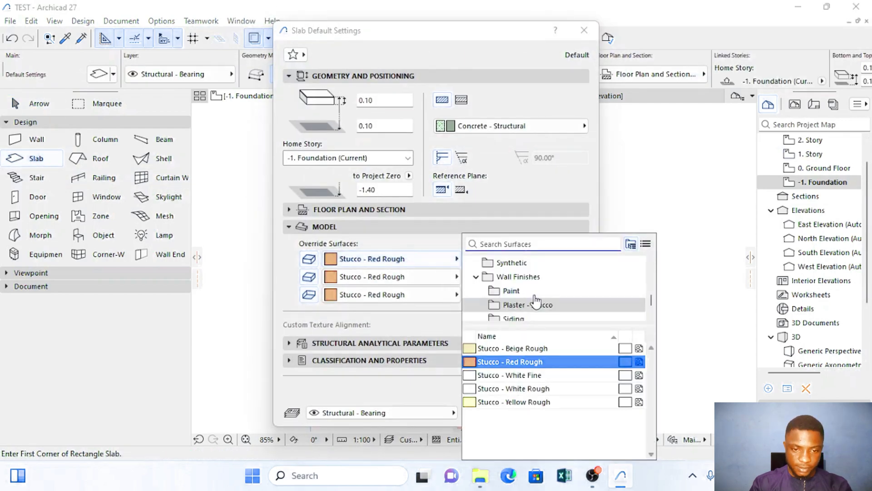
scroll(538, 301, "up", 2)
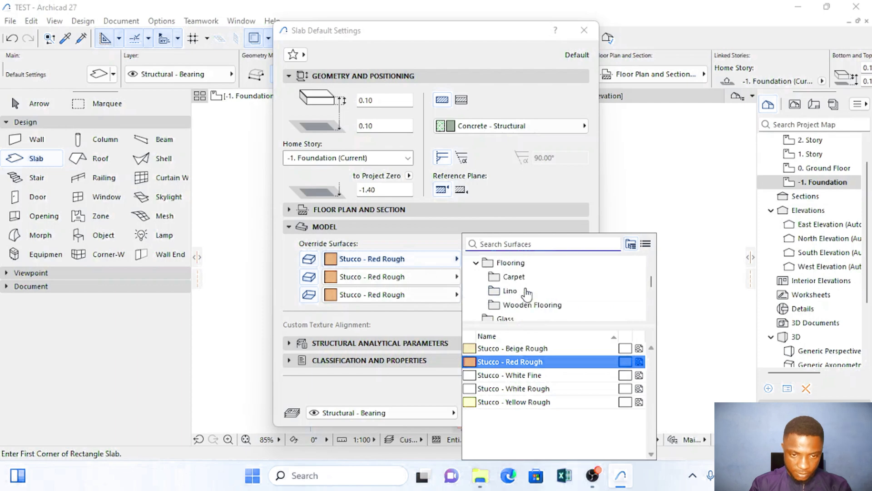
left_click(518, 279)
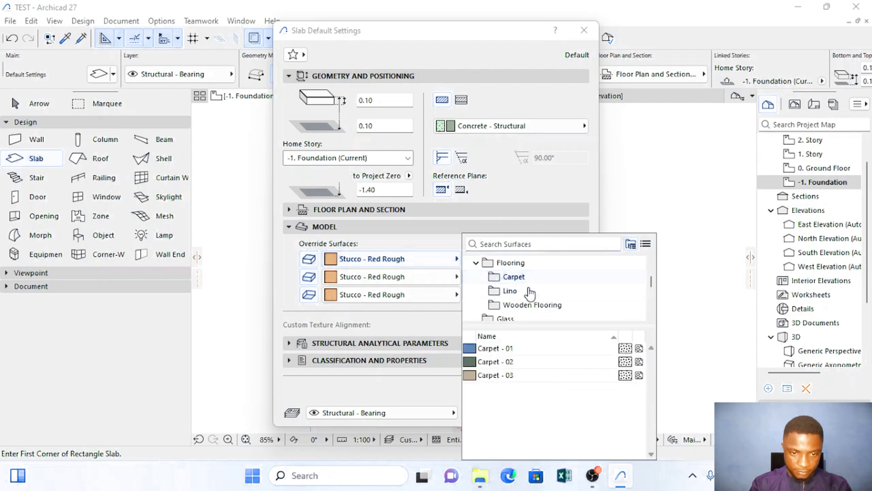
left_click(511, 293)
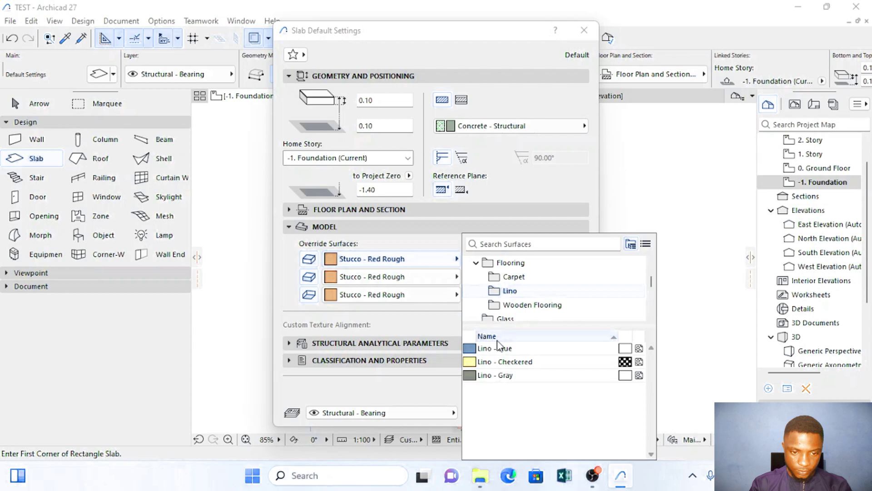
left_click(487, 353)
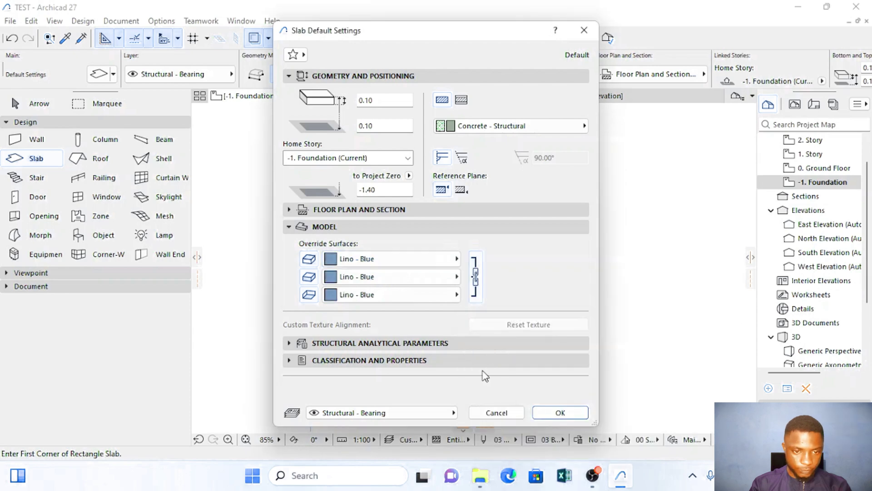
left_click(553, 412)
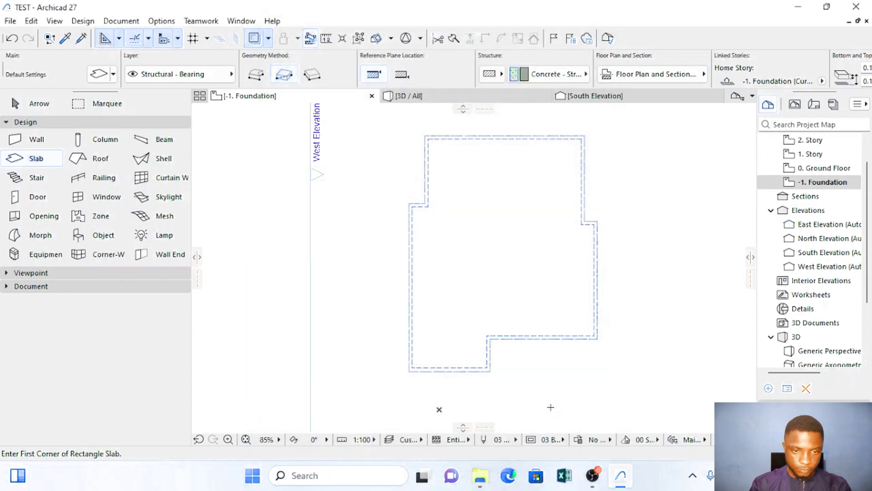
Step: Start a polygonal slab at the foundation's northwest corner and trace its stepped west and south outer edges to the southeast corner
scroll(418, 135, "up", 4)
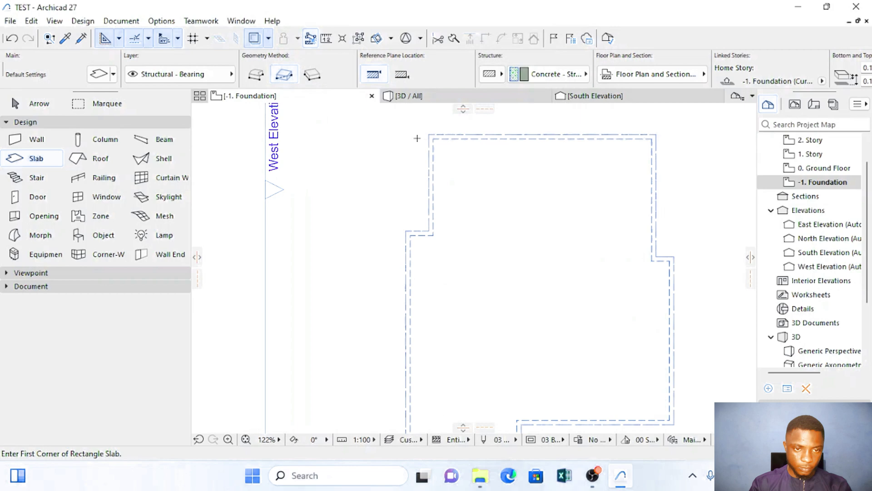
left_click(257, 75)
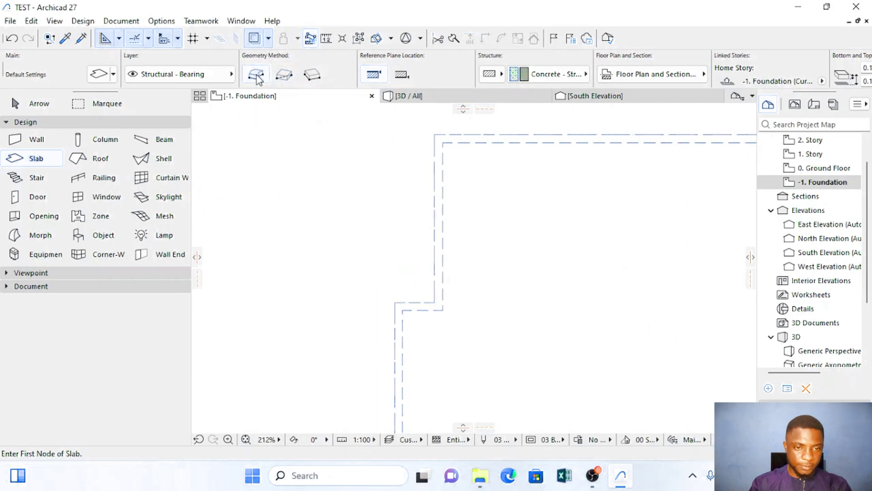
left_click(434, 135)
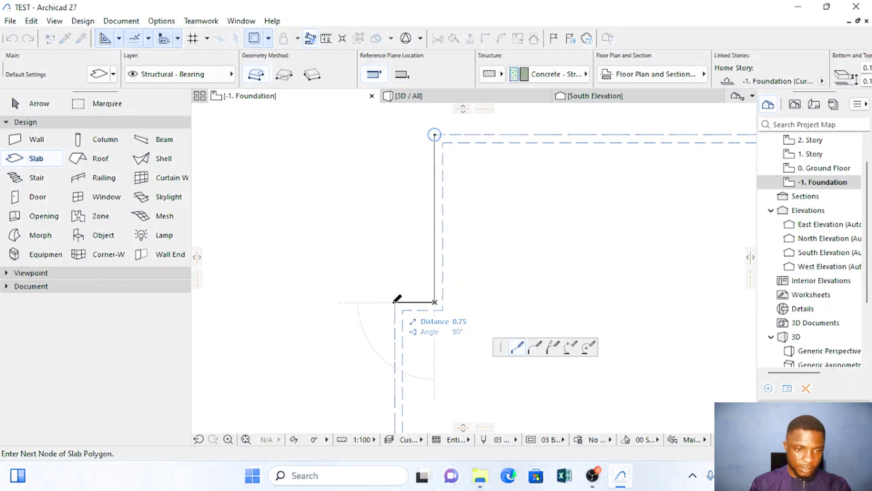
scroll(396, 336, "down", 10)
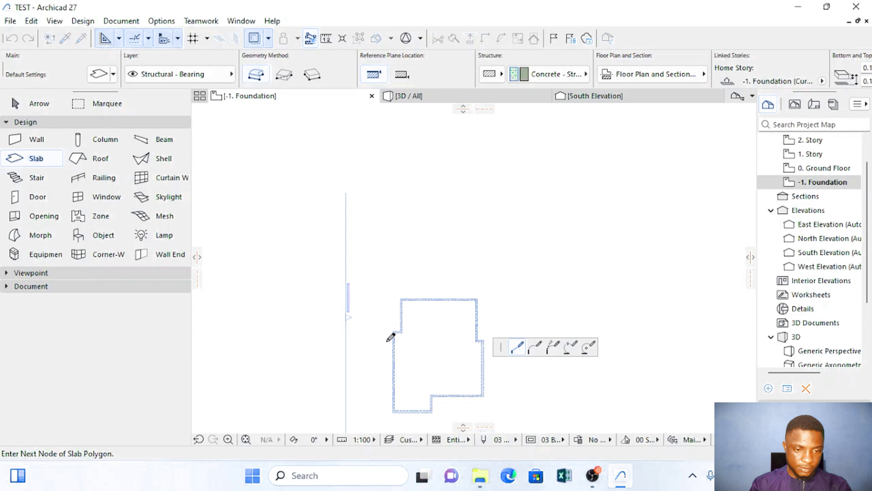
middle_click_drag(388, 337, 397, 280)
scroll(401, 369, "up", 6)
left_click(408, 306)
left_click(548, 306)
left_click(549, 251)
middle_click_drag(719, 244, 564, 263)
left_click(578, 268)
scroll(575, 248, "down", 3)
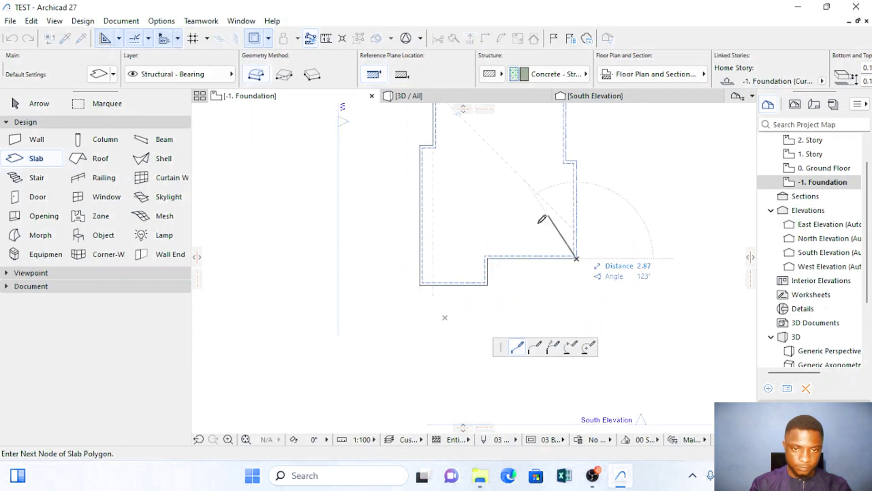
Step: Continue the slab outline up the foundation's stepped east edge to the northeast corner
middle_click_drag(576, 163, 509, 295)
scroll(508, 296, "up", 4)
left_click(509, 295)
scroll(511, 297, "down", 2)
left_click(499, 298)
scroll(520, 182, "down", 3)
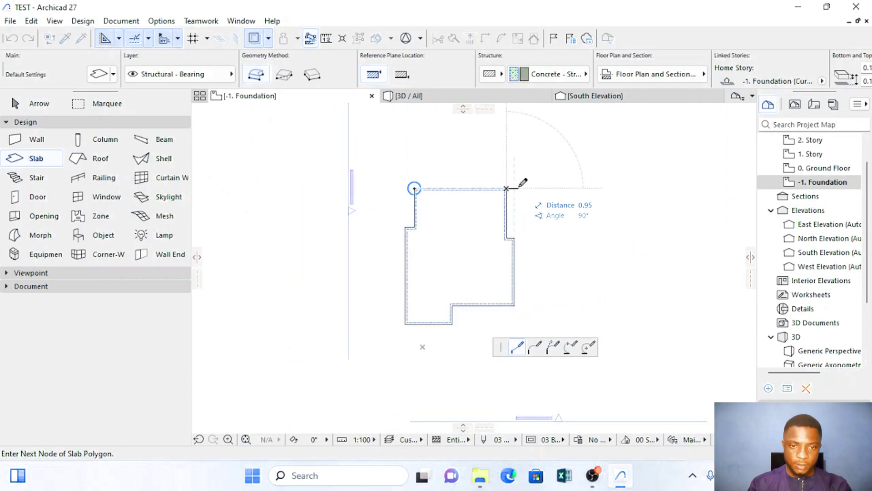
scroll(523, 182, "up", 2)
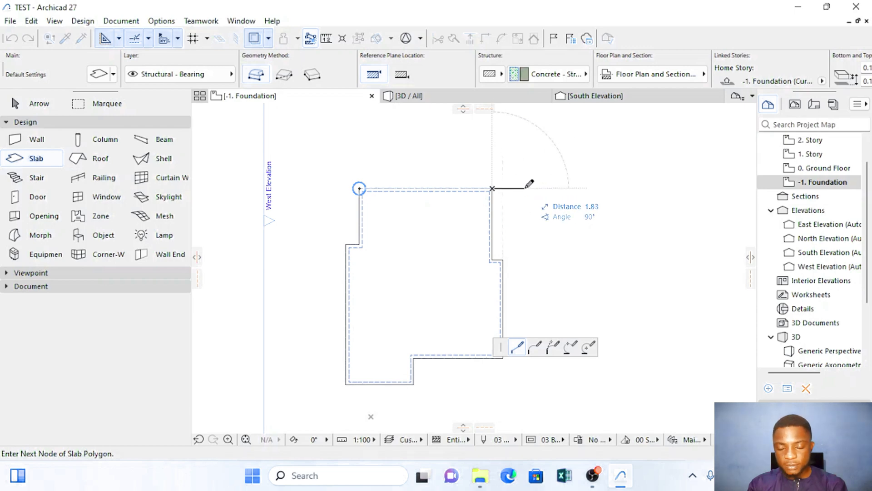
Step: Run the slab's outer boundary around the building's east, south and west sides, closing it across a north edge about 2.75 m long
left_click(527, 187)
scroll(529, 204, "down", 2)
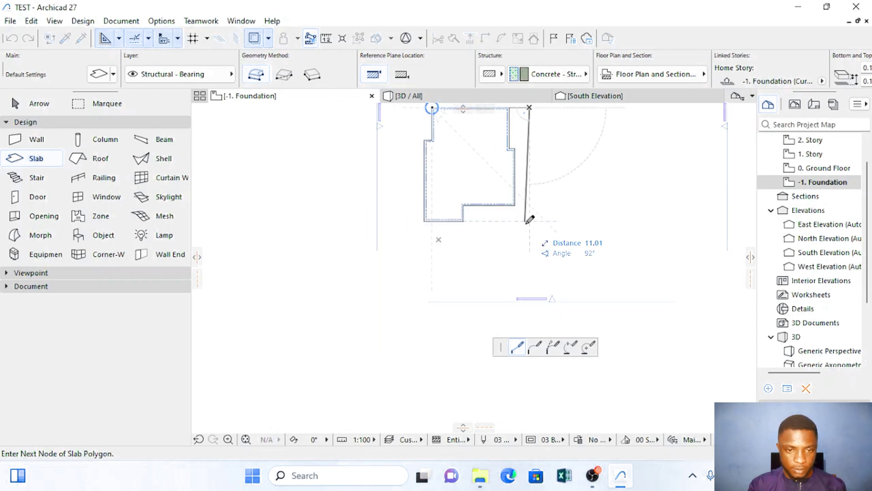
left_click(529, 262)
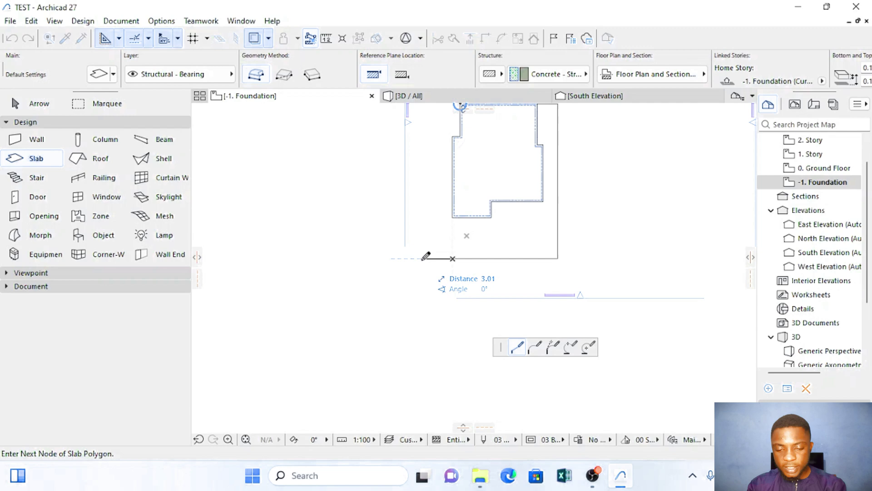
left_click(462, 178)
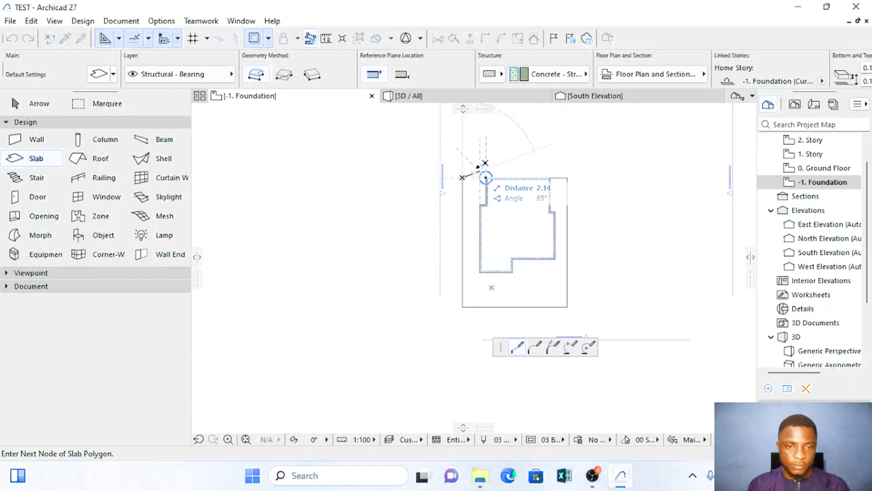
scroll(486, 176, "up", 3)
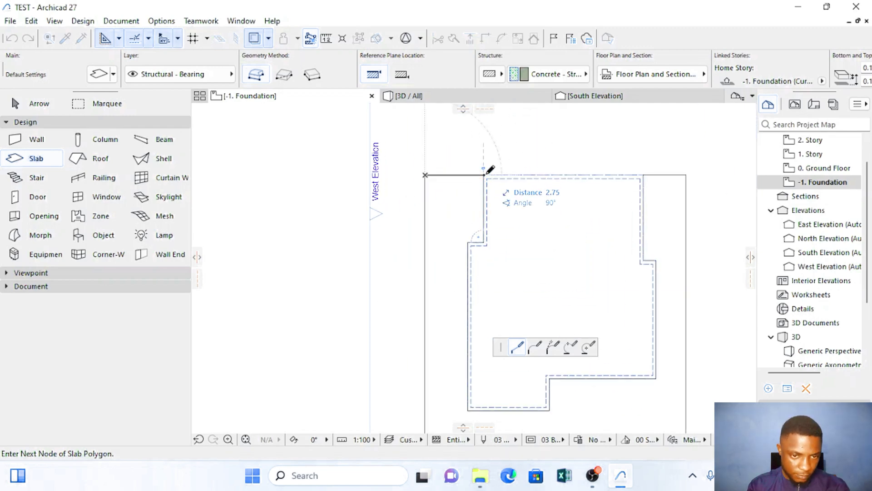
left_click(485, 174)
scroll(485, 172, "down", 3)
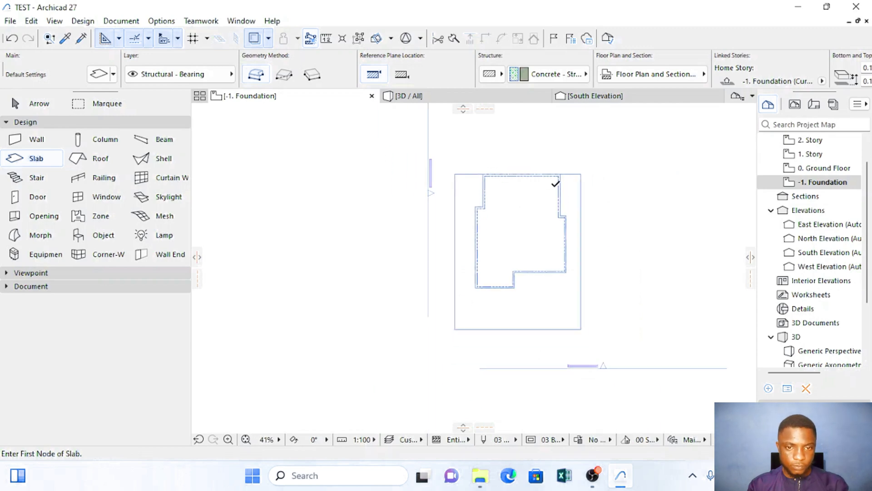
Step: Draw a strip slab about 12.2 m wide along the north edge of the surrounding slab and leave the Slab tool
left_click(580, 174)
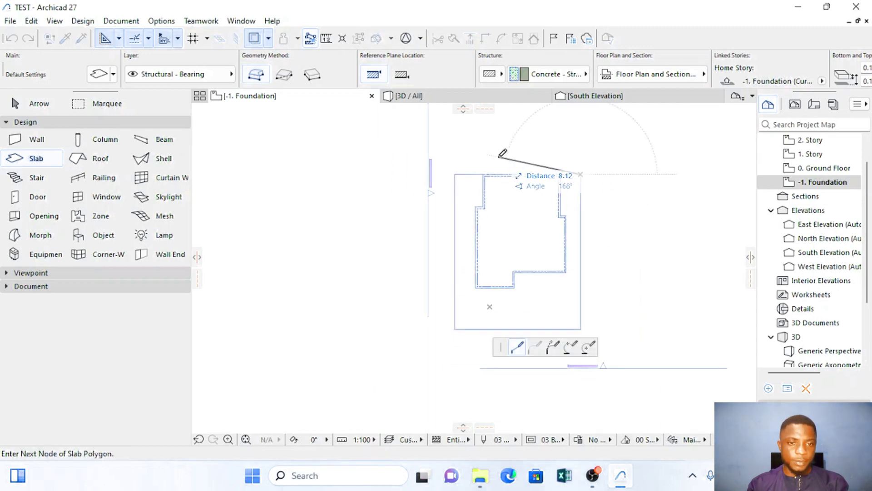
left_click(455, 174)
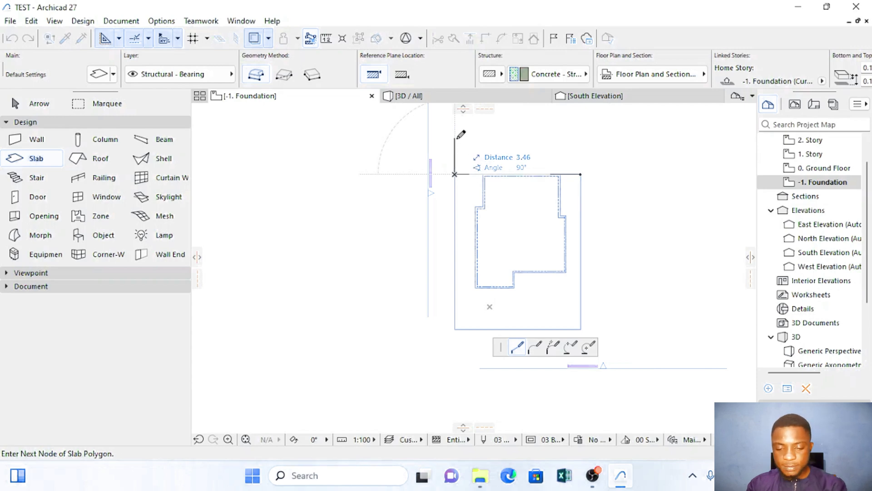
left_click(455, 154)
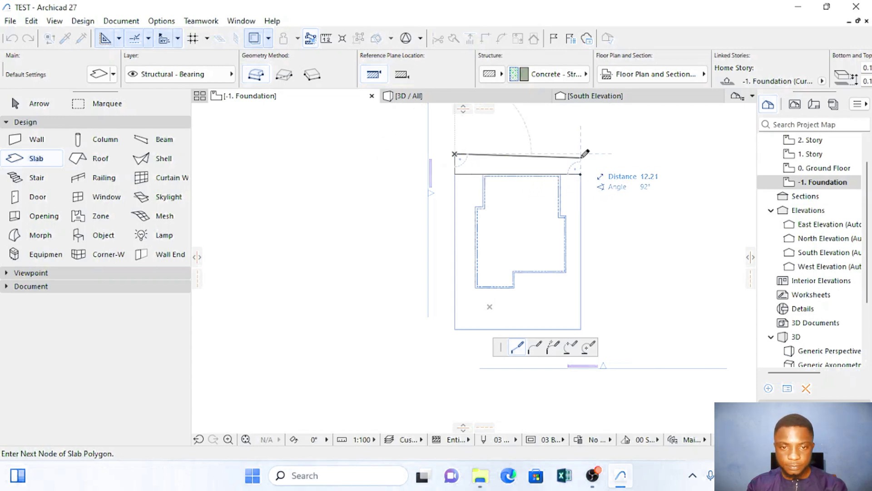
left_click(580, 174)
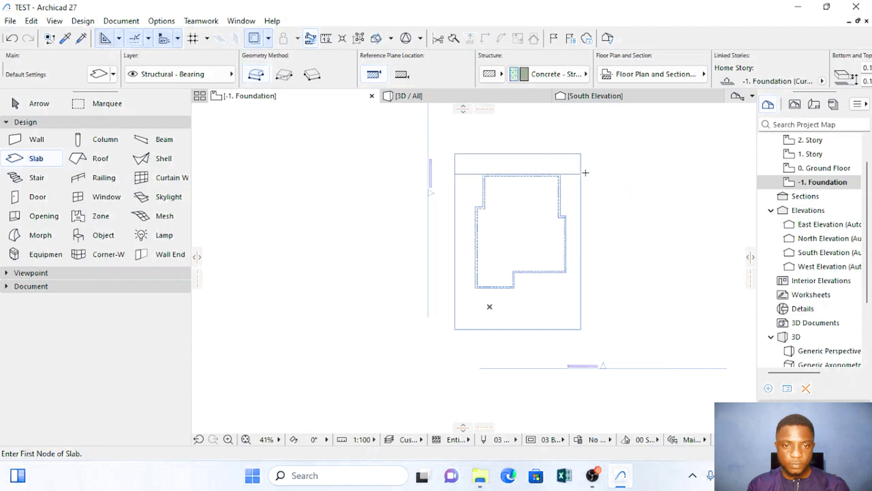
key("Escape")
Step: Reactivate the Slab tool for the next ground slab
middle_click_drag(567, 197, 550, 161)
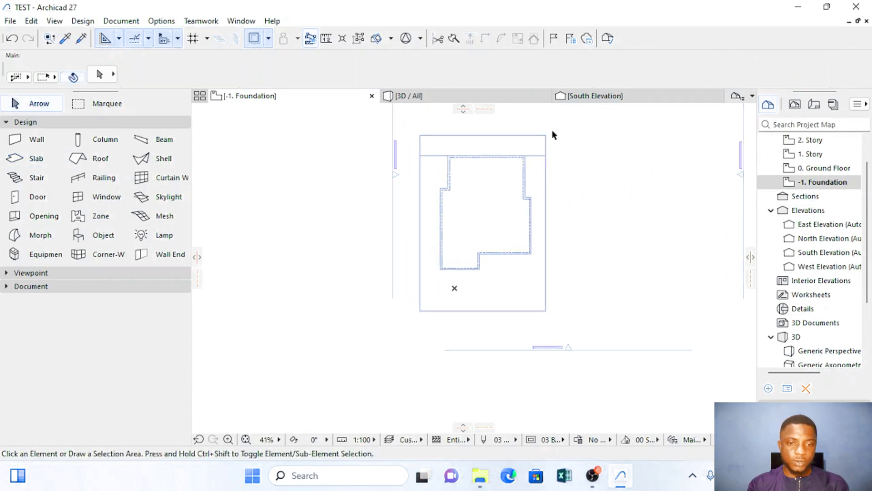
middle_click_drag(557, 248, 488, 233)
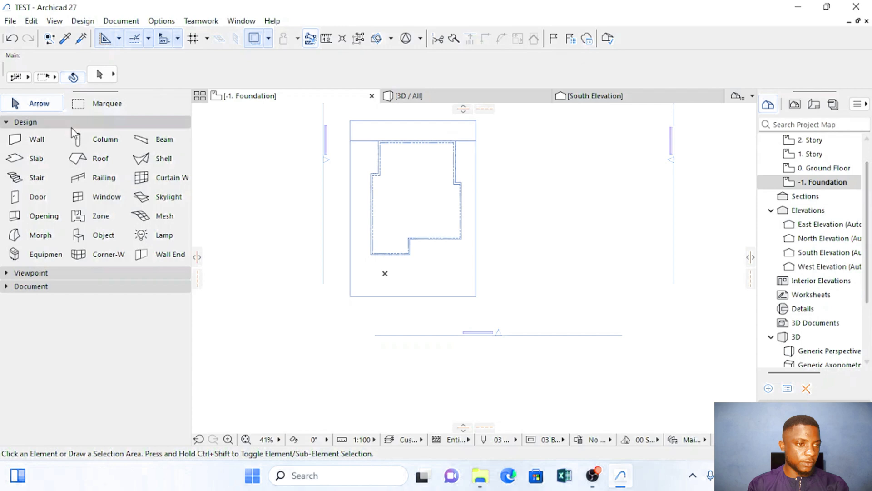
left_click(68, 159)
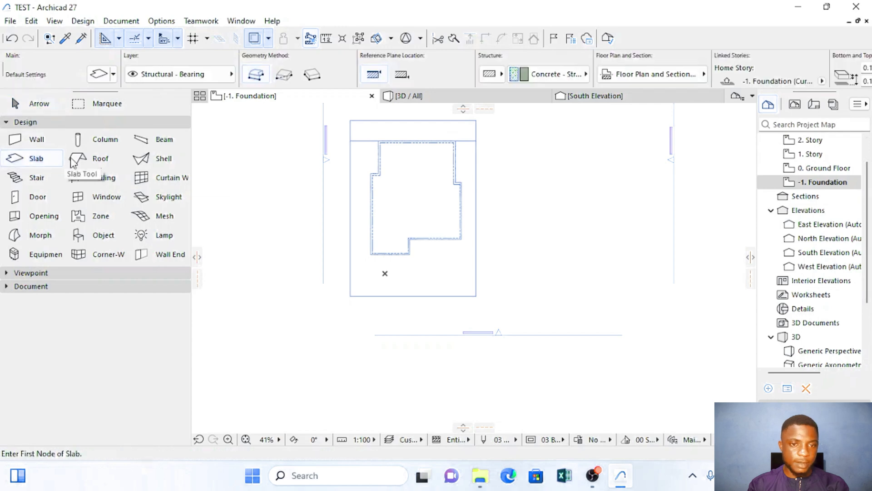
left_click(476, 120)
scroll(600, 191, "down", 4)
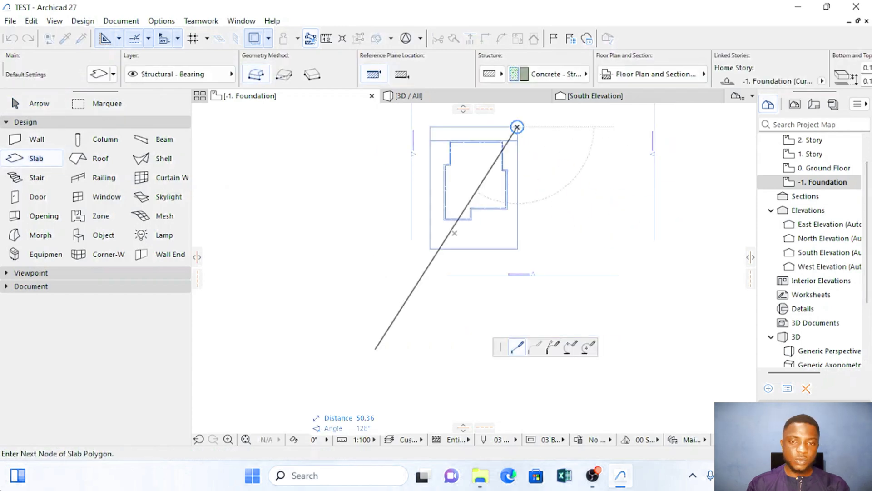
key("Escape")
scroll(542, 142, "up", 3)
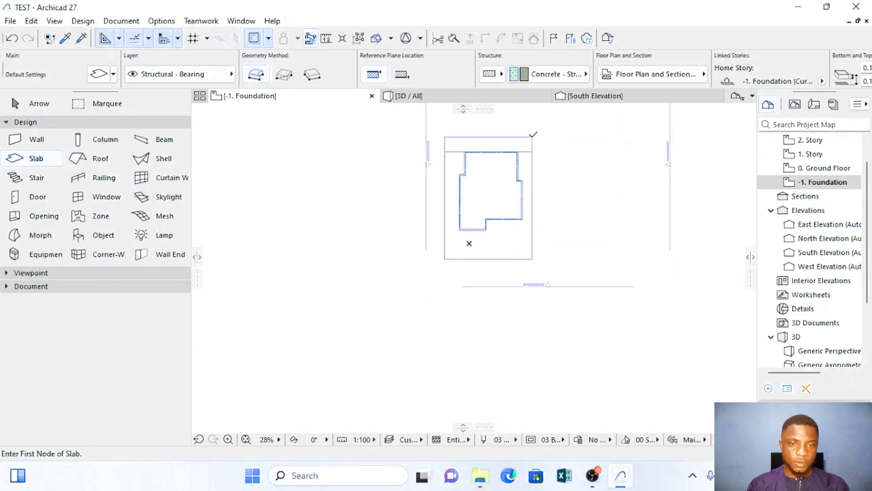
Step: Draw a large polygonal slab east of the building plot, spanning from the strip slab's northeast corner down to the plot's southeast corner
left_click(532, 137)
scroll(687, 137, "down", 3)
left_click(742, 137)
scroll(709, 200, "up", 2)
middle_click_drag(636, 206, 553, 198)
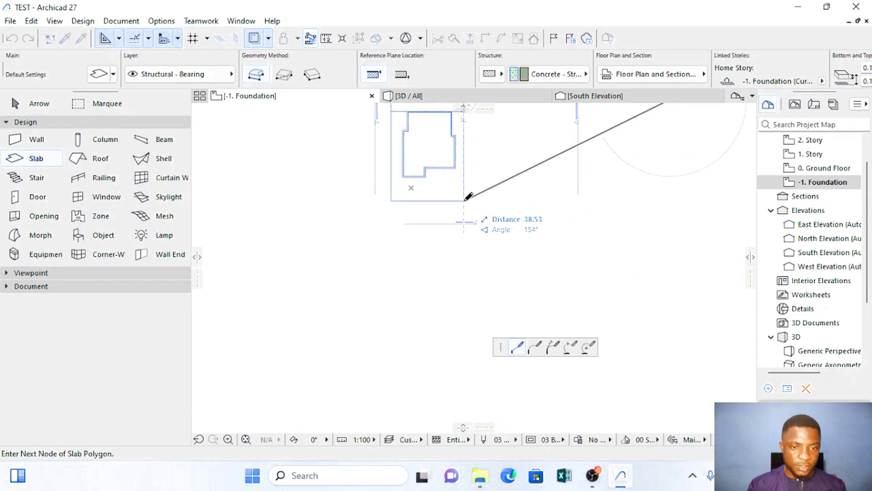
left_click(671, 201)
left_click(463, 201)
scroll(478, 183, "down", 3)
middle_click_drag(472, 149, 475, 178)
left_click(469, 163)
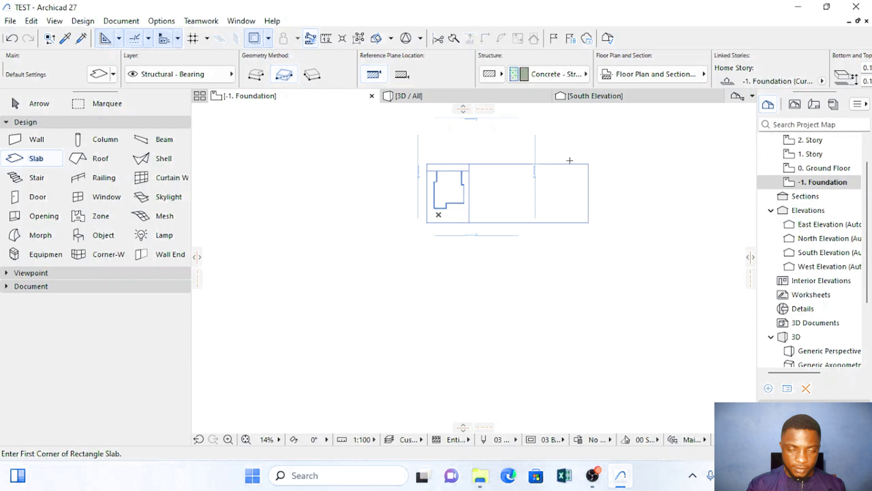
Step: Draw a rectangular slab north of the plot, from the east slab's northeast corner to well beyond the plot's west edge
left_click(589, 163)
middle_click_drag(548, 147, 545, 239)
left_click(285, 191)
Step: Fill the area west of the plot with a rectangular slab between the plot's southwest corner and the north slab's southwest corner
scroll(413, 253, "up", 2)
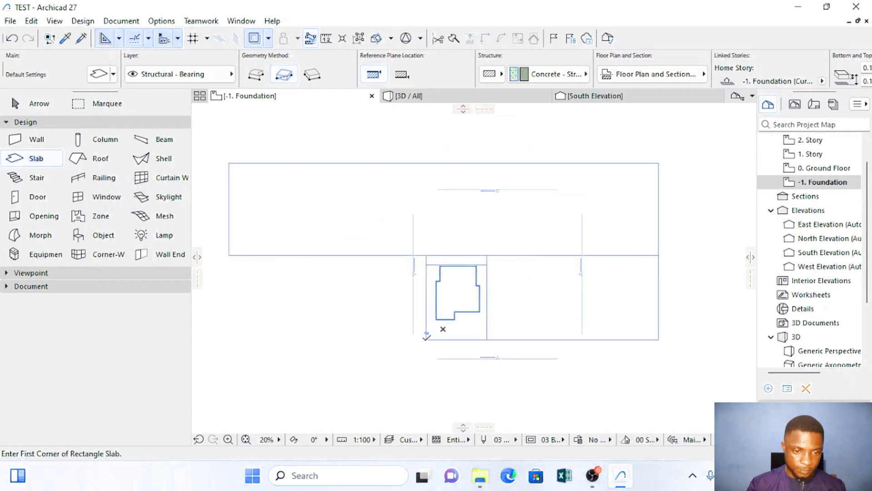
left_click(426, 340)
left_click(229, 256)
Step: Draw a rectangular slab 86.40 m long and about 7 m deep along the south edge of the existing ground slabs
left_click(698, 219)
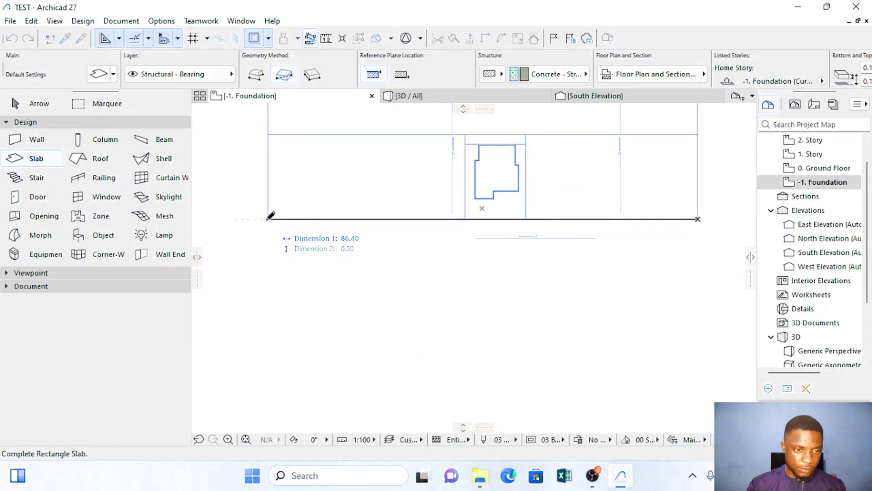
key("Tab")
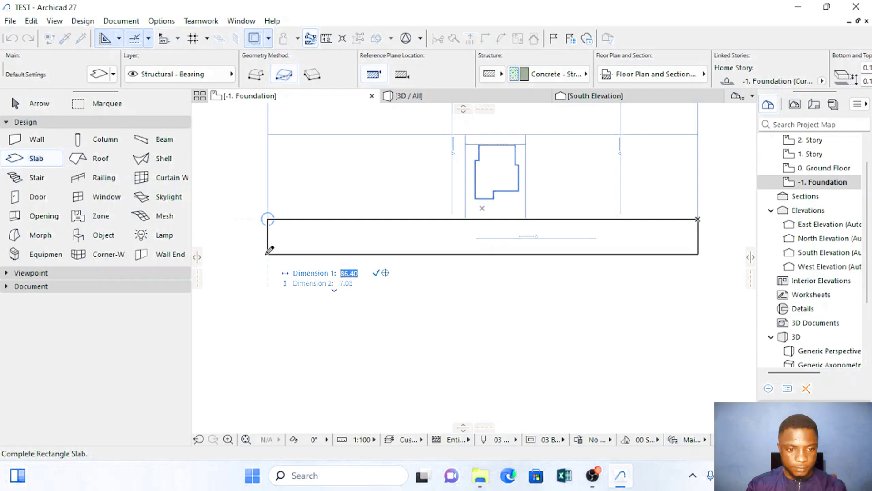
key("Return")
scroll(300, 244, "down", 1)
left_click(274, 252)
scroll(657, 334, "down", 4)
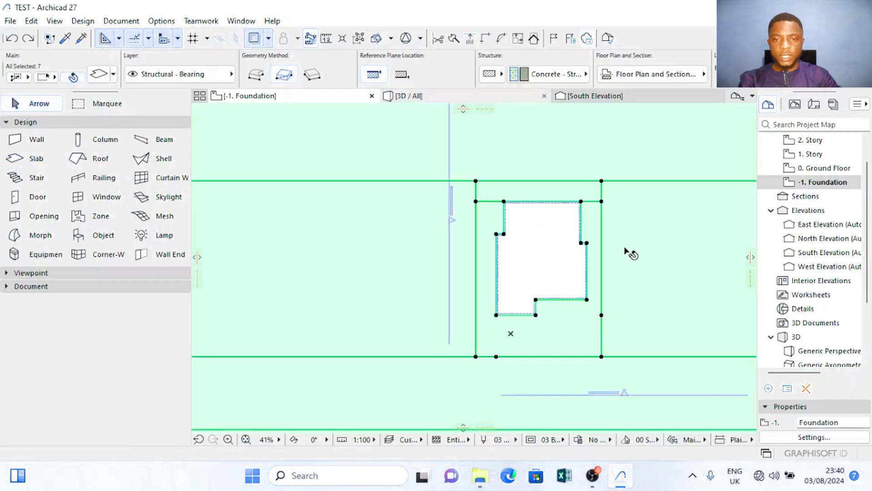
scroll(549, 268, "up", 3)
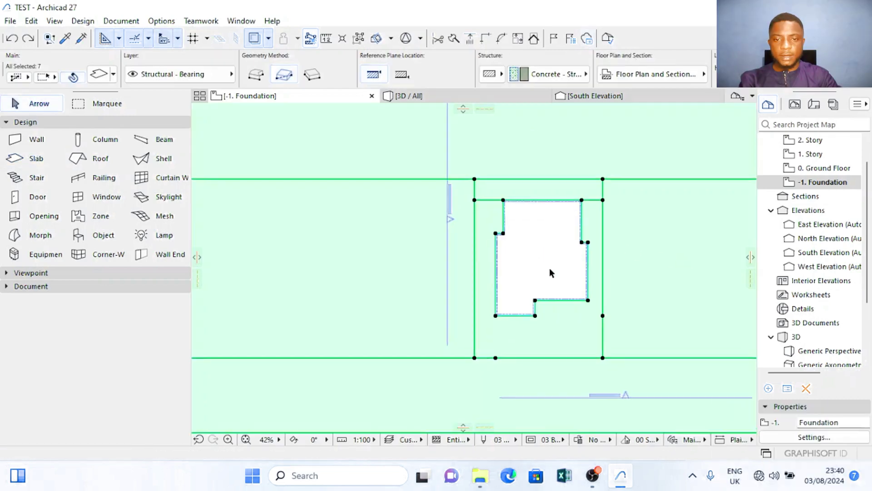
Step: Set the elevation of the seven selected ground slabs to 1.30 relative to the -1. Foundation story and check them in 3D
scroll(640, 205, "down", 5)
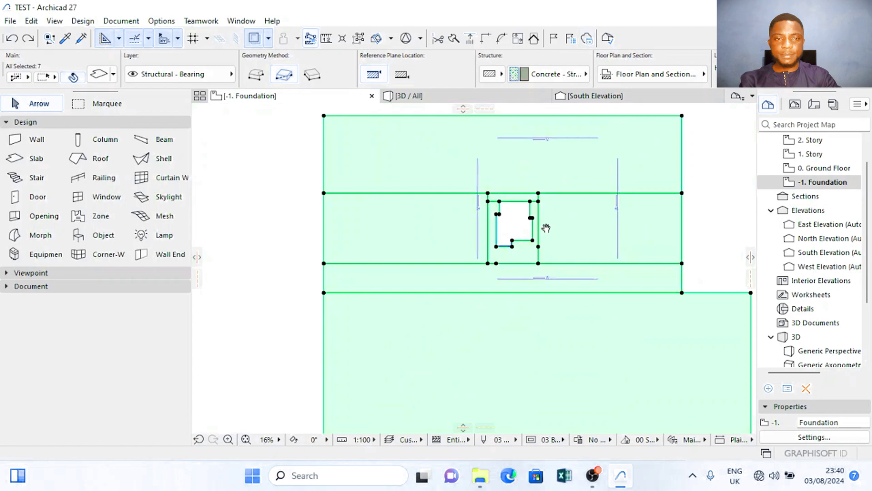
scroll(545, 74, "right", 3)
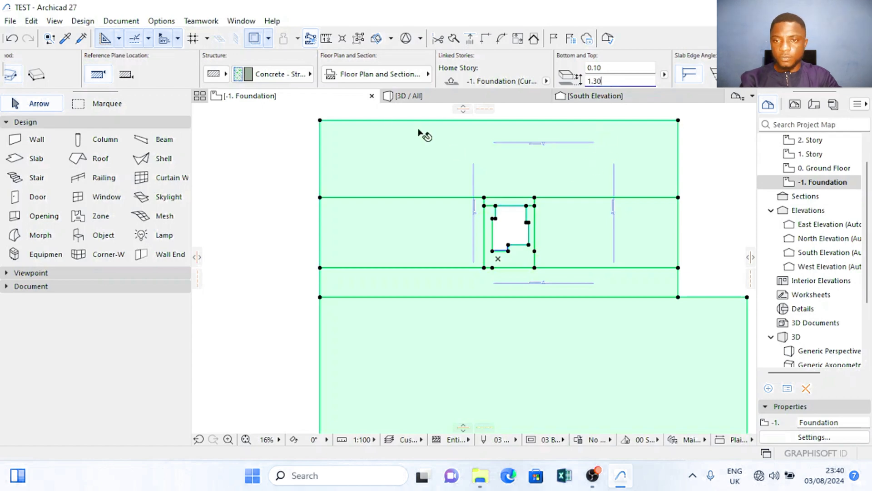
key("Escape")
left_click(434, 97)
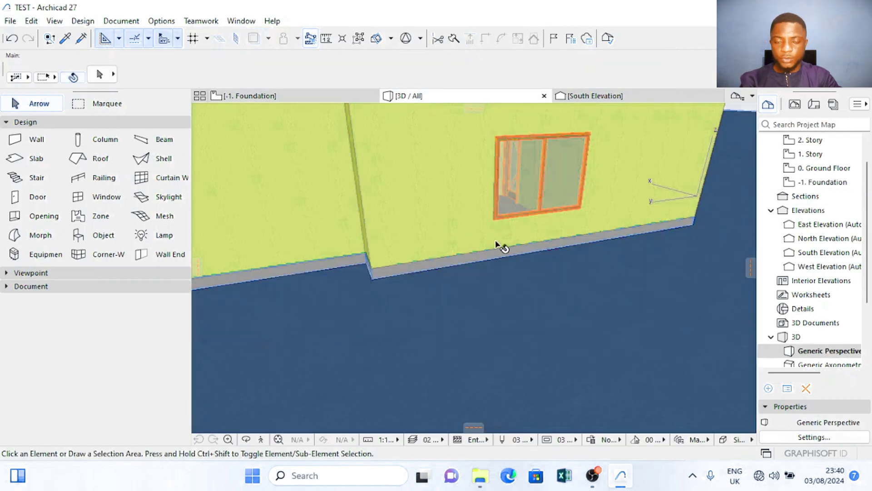
left_click_drag(559, 278, 402, 272)
Step: Switch the floor plan to the 0. Ground Floor story, showing the whole house
left_click(286, 93)
right_click(285, 94)
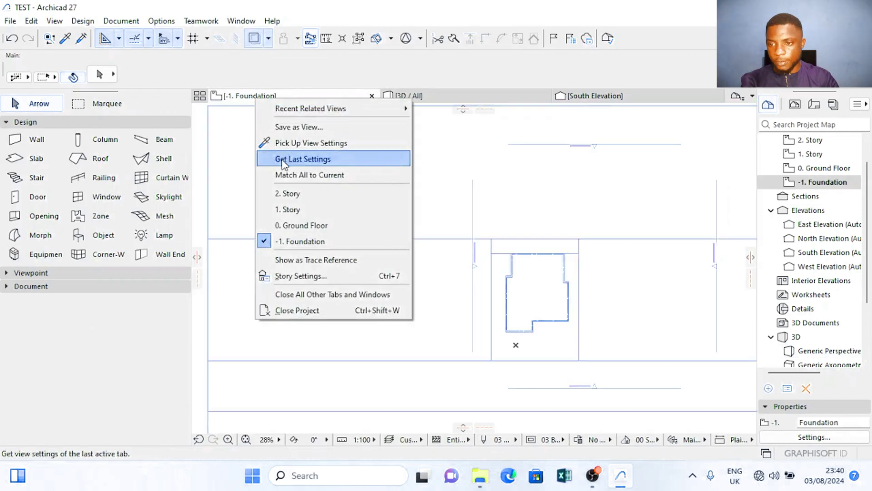
left_click(300, 225)
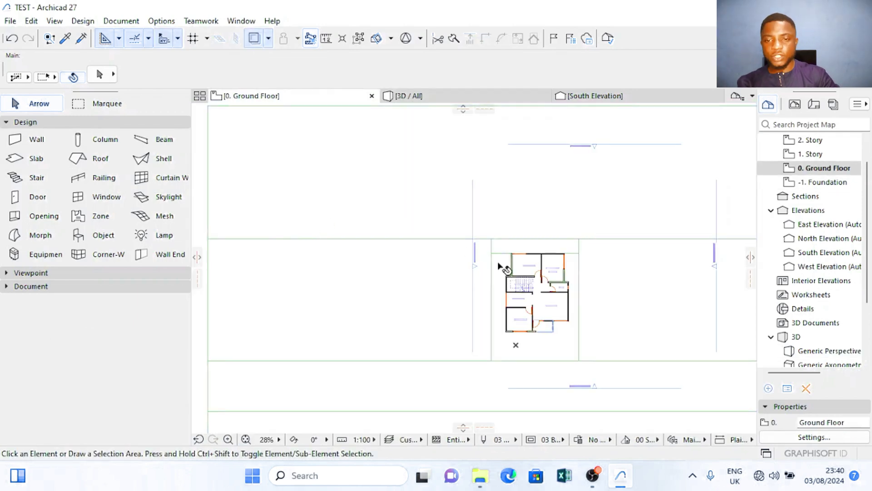
scroll(499, 266, "up", 5)
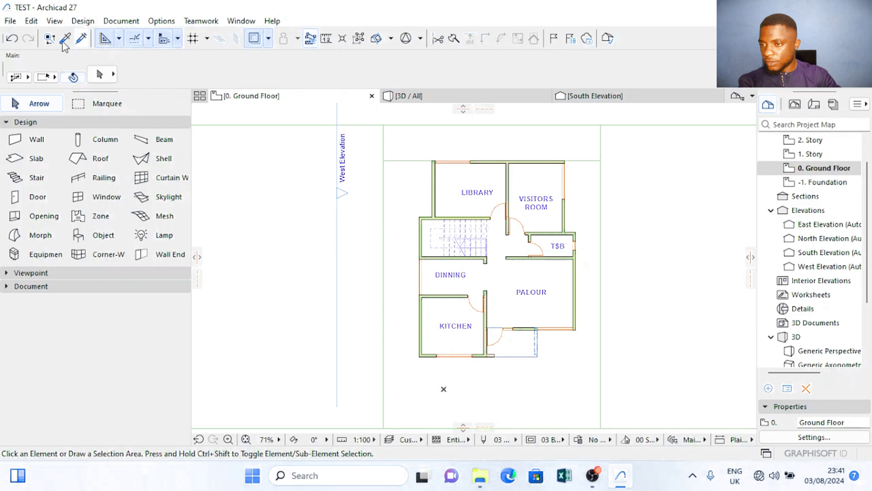
Step: Draw 1.50 m high boundary walls along the plot's north edge and down its east edge to the level of the building's south face
left_click(36, 140)
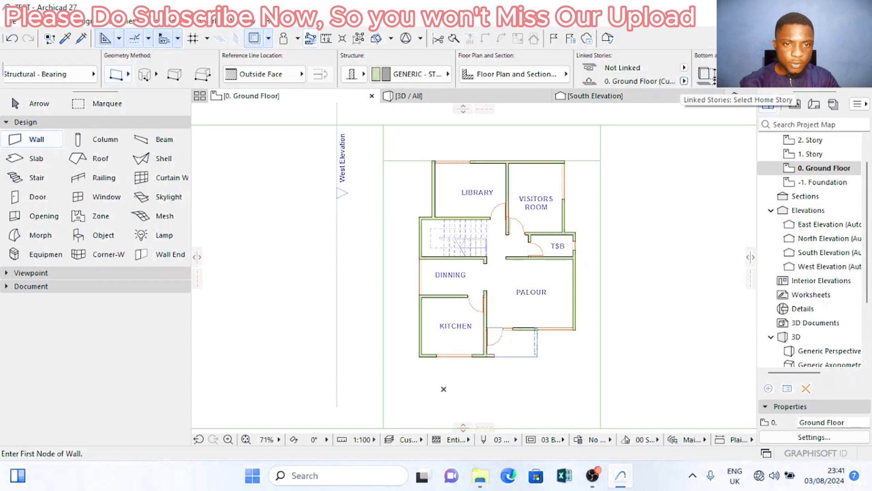
scroll(443, 187, "up", 3)
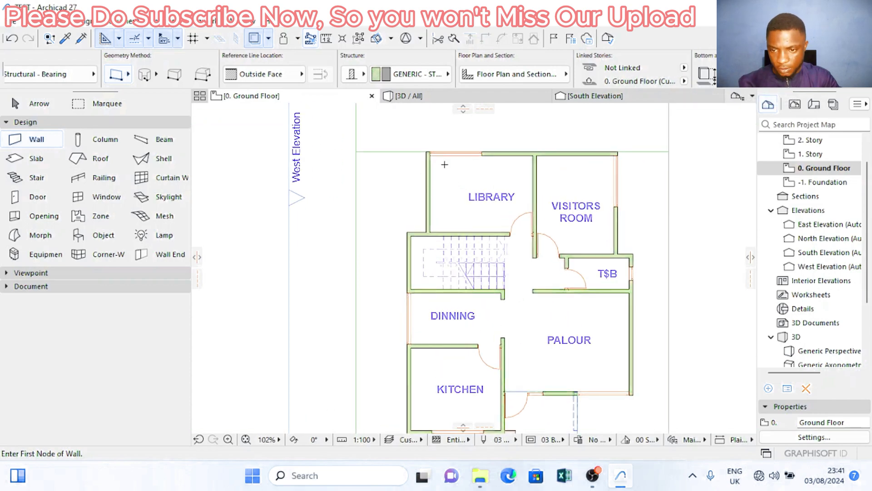
middle_click_drag(381, 258, 408, 157)
scroll(387, 361, "down", 3)
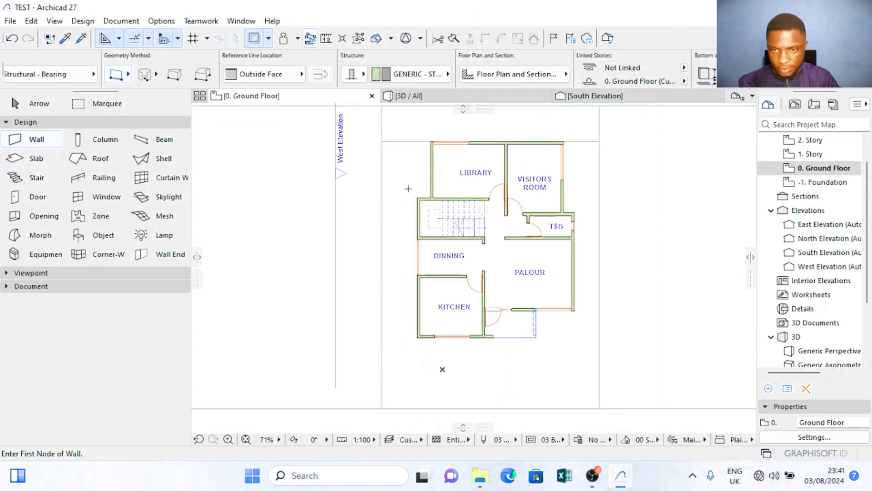
middle_click_drag(406, 187, 401, 272)
left_click(379, 189)
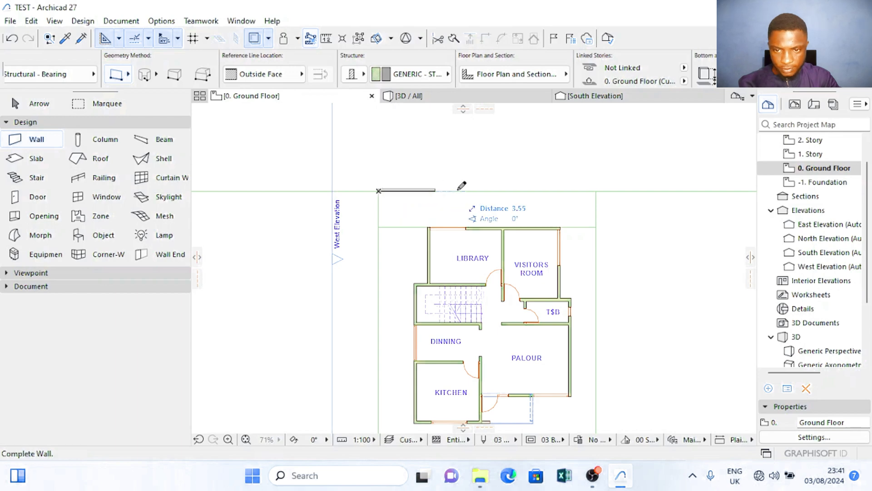
left_click(595, 189)
scroll(582, 289, "down", 2)
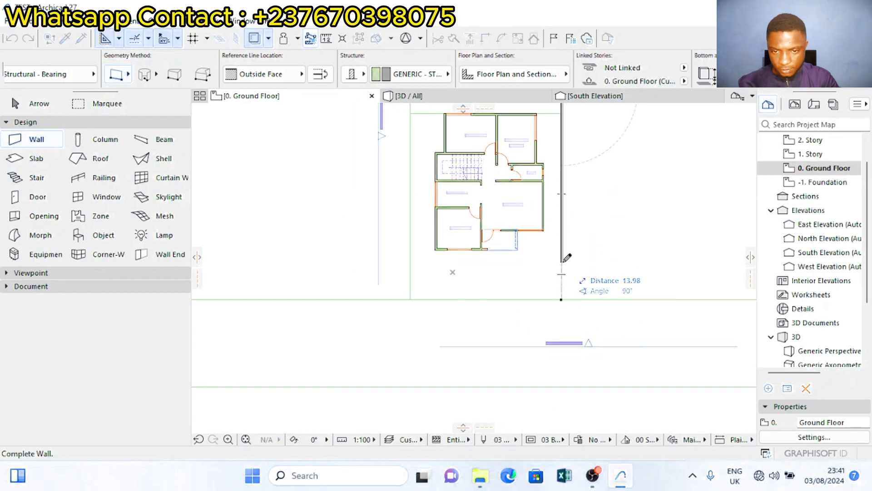
double_click(518, 250, "shift")
scroll(525, 259, "down", 2)
scroll(453, 153, "up", 2)
Step: Draw the west boundary wall from the plot's northwest corner to the level of the kitchen's south wall and inspect the fence in 3D
left_click(453, 154)
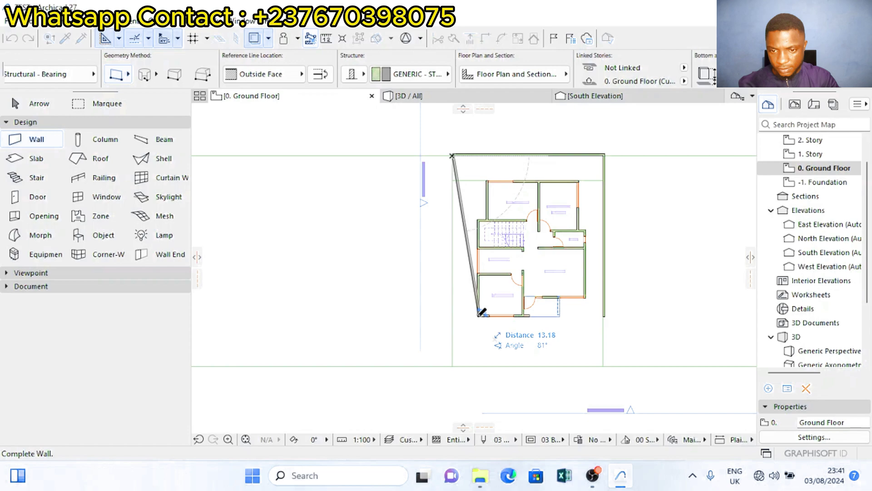
double_click(452, 316)
left_click(457, 96)
mouse_move(452, 231)
middle_mouse_down("shift")
mouse_move(502, 264)
mouse_move(444, 284)
mouse_move(485, 198)
middle_mouse_up("shift")
left_click(486, 197)
scroll(293, 232, "down", 1)
left_click(467, 263)
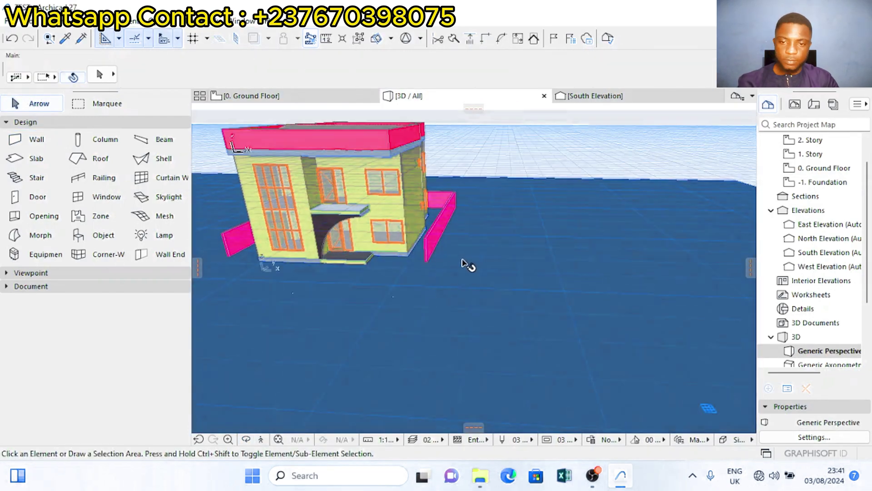
middle_click_drag(483, 317, 495, 282, "shift")
scroll(441, 269, "up", 2)
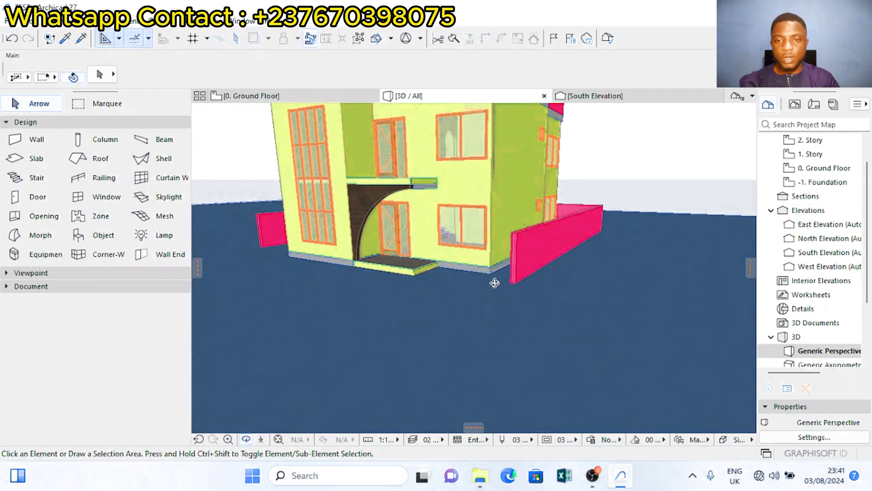
Step: Set the base elevation of the three boundary walls to -0.30 relative to the 0. Ground Floor story
left_click(570, 229)
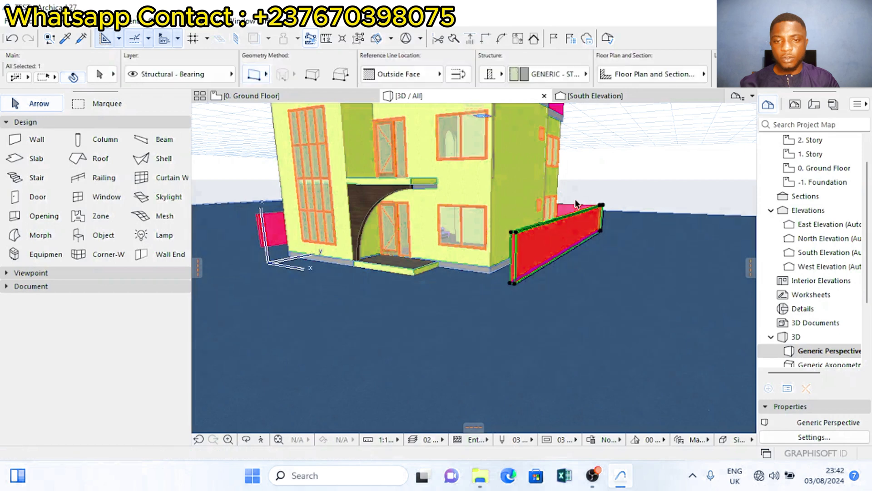
left_click(262, 231, "shift")
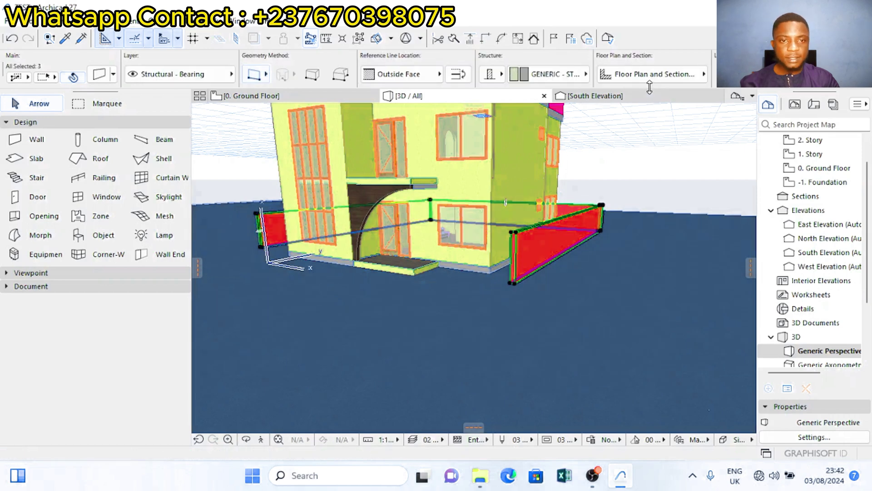
scroll(533, 81, "right", 3)
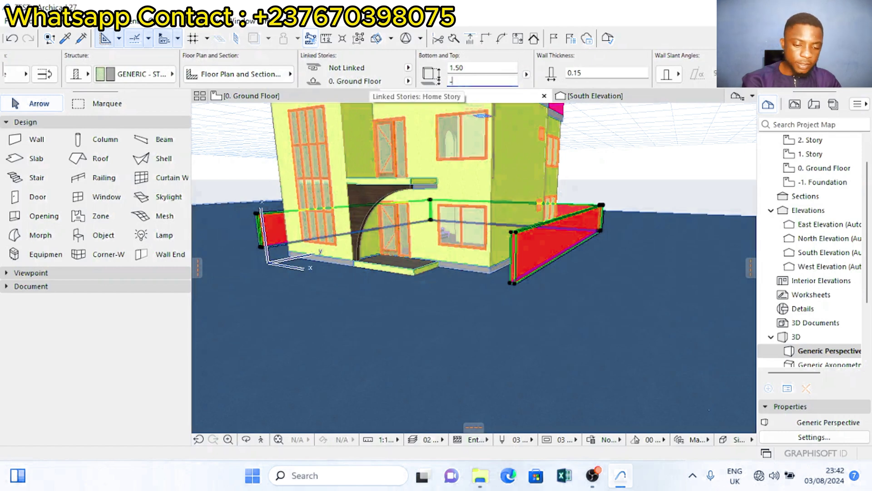
key("Return")
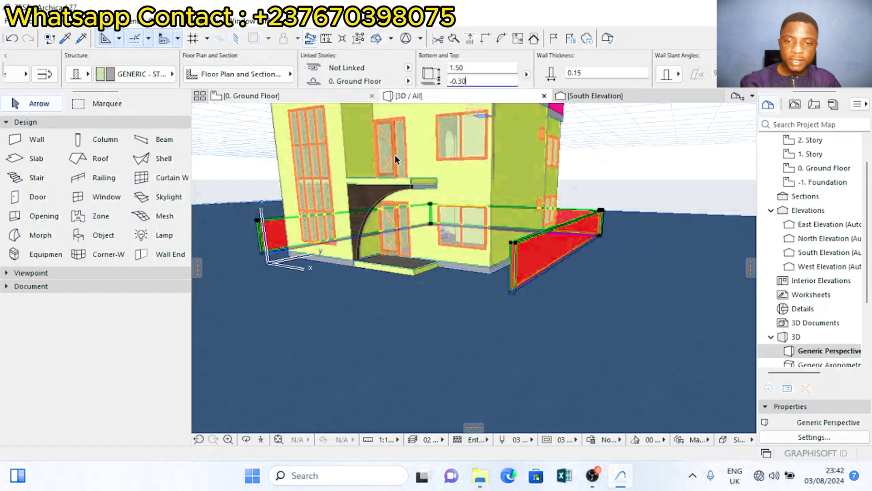
key("Escape")
Step: Override the surfaces of the two plot slabs inside the boundary walls with Lino - Checkered
middle_click_drag(461, 362, 645, 364, "shift")
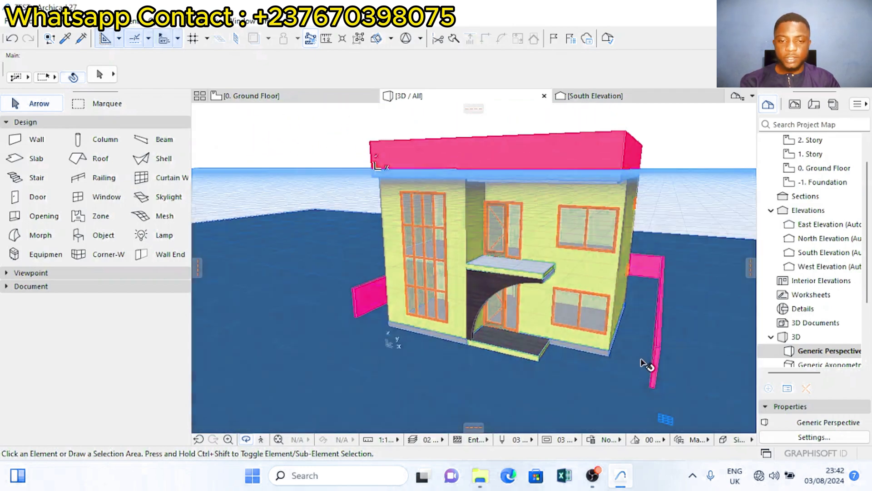
left_click(638, 354)
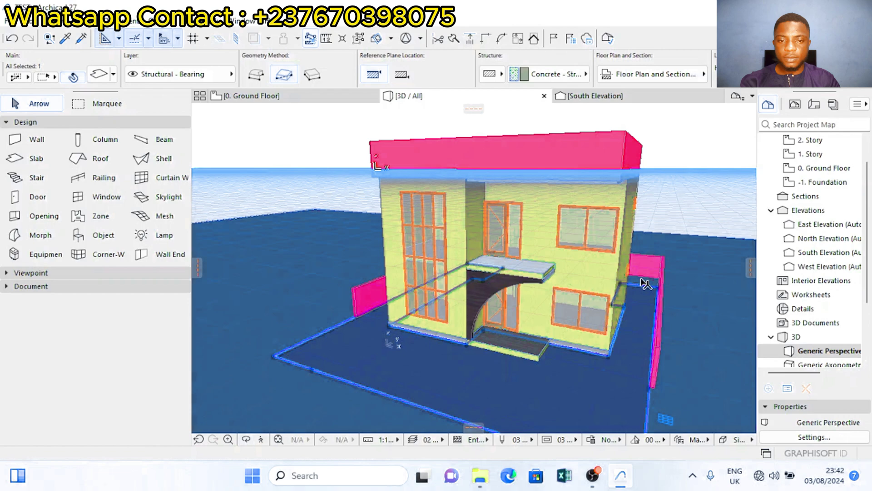
middle_click_drag(645, 283, 614, 307)
left_click(616, 305, "shift")
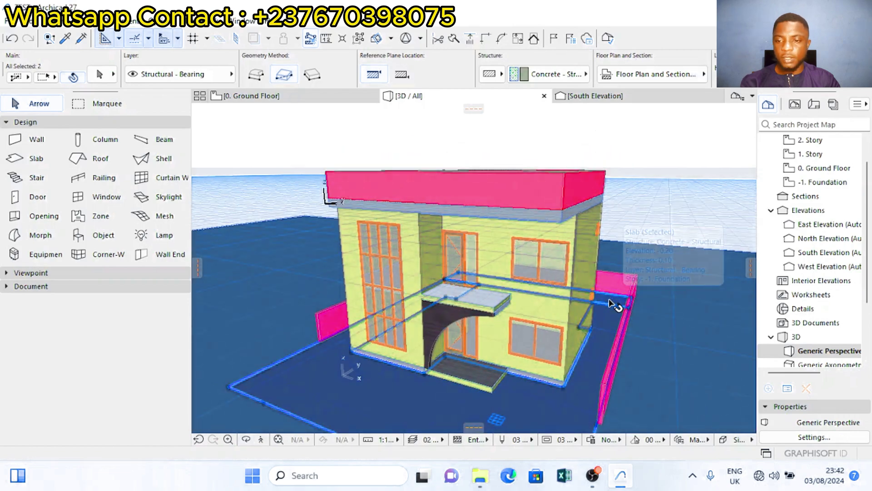
scroll(331, 360, "down", 1)
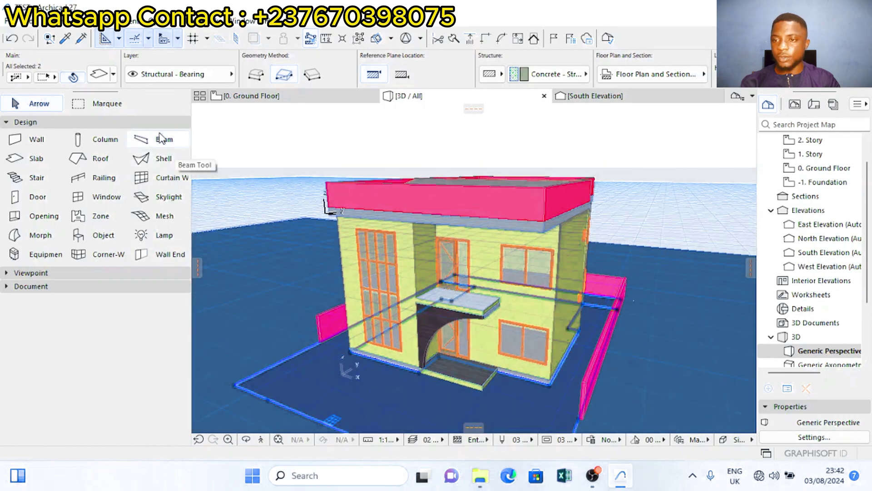
double_click(35, 158)
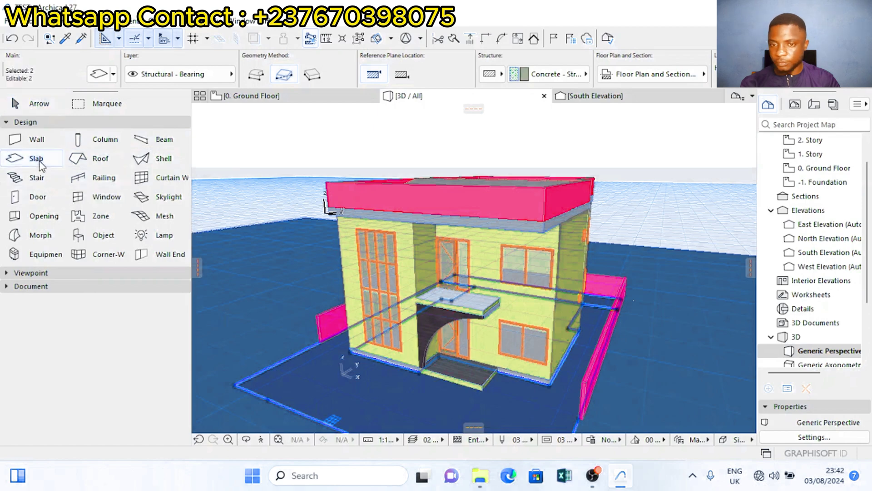
left_click(384, 261)
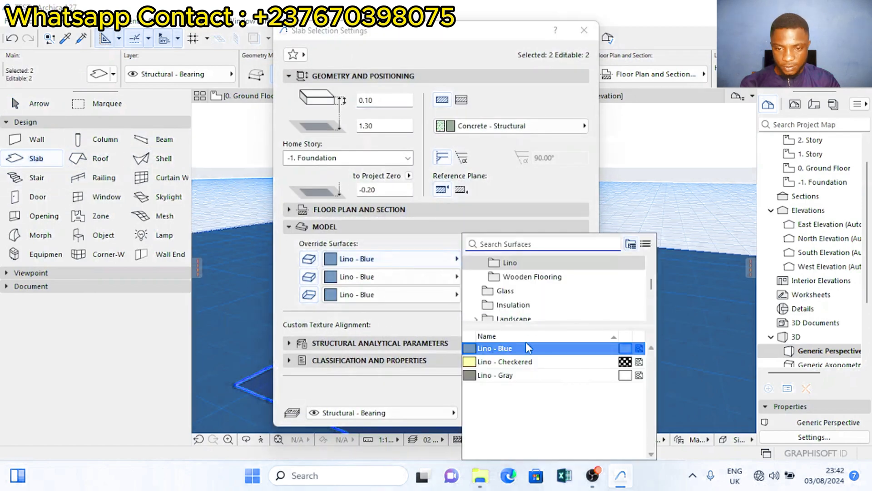
left_click(516, 362)
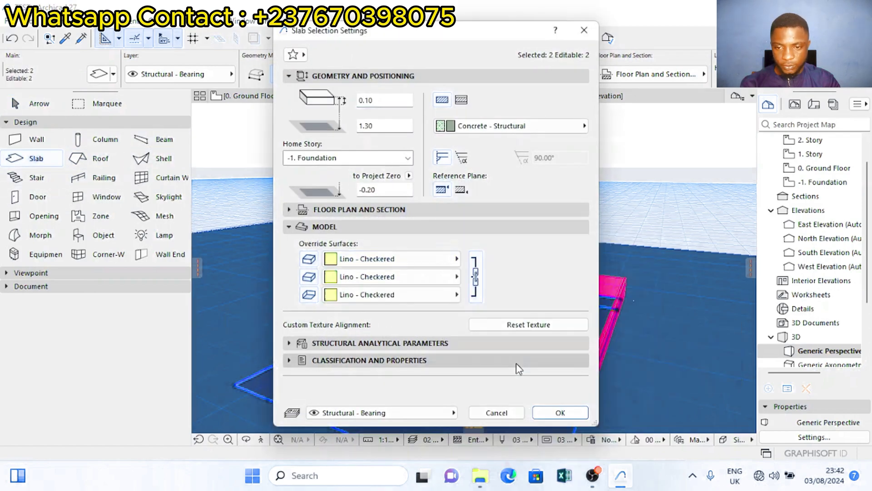
left_click(560, 413)
Step: Override the surfaces of the long strip slab in front of the plot with Lino - Gray
middle_click_drag(422, 283, 380, 280, "shift")
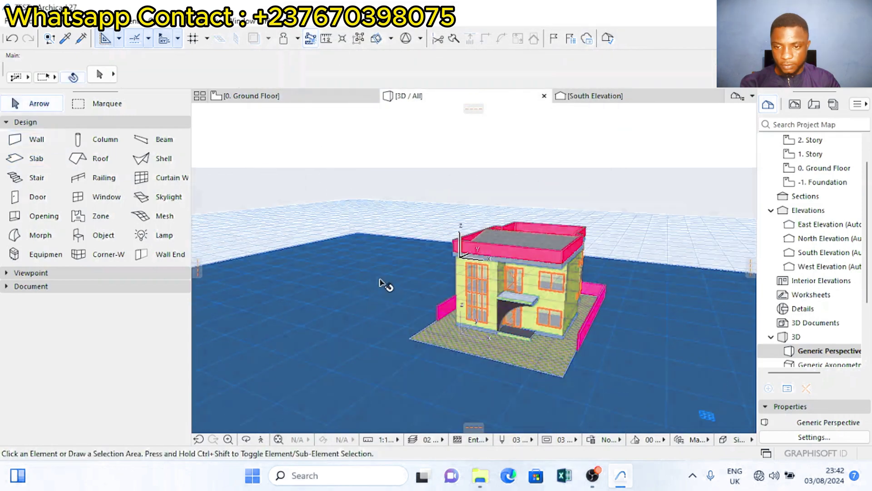
left_click(337, 357)
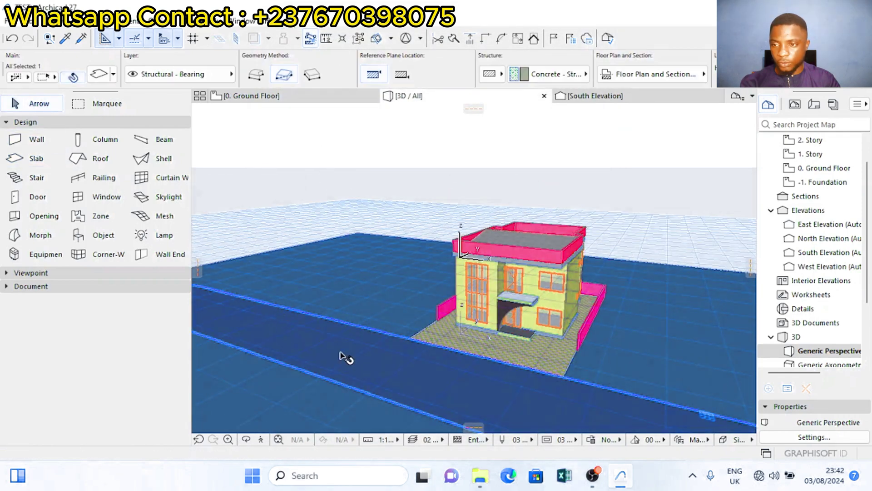
double_click(36, 159)
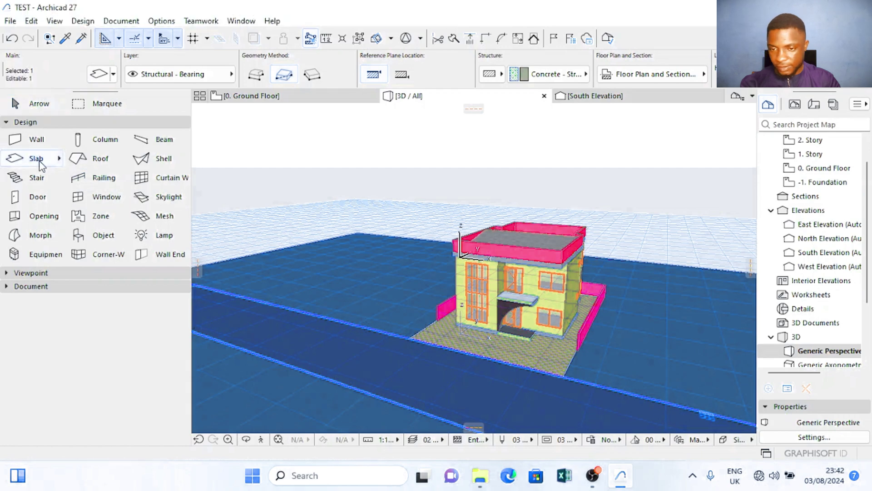
left_click(366, 261)
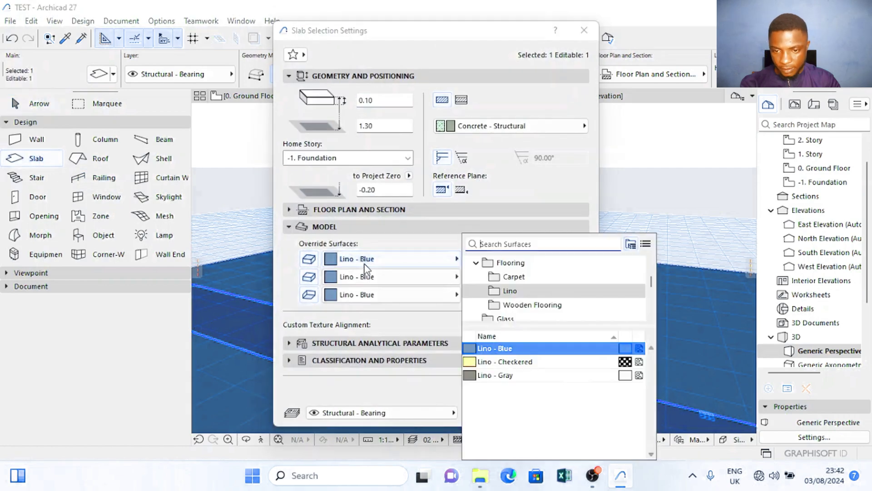
left_click(494, 374)
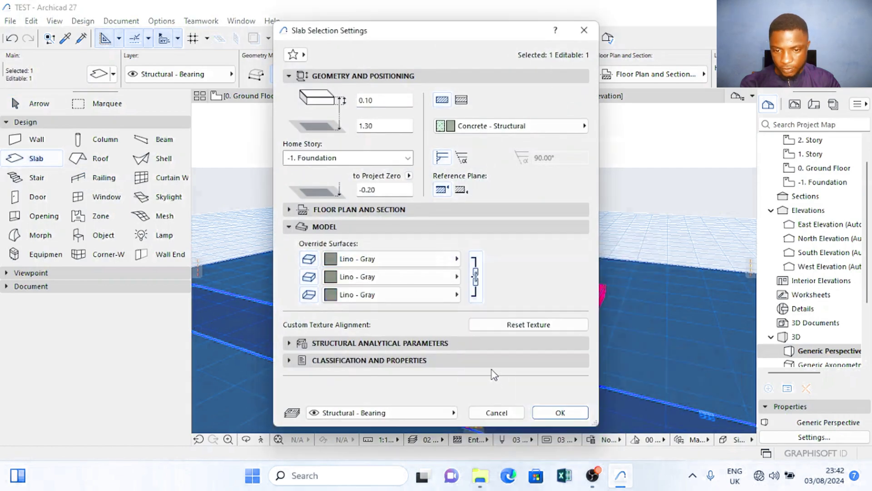
left_click(555, 411)
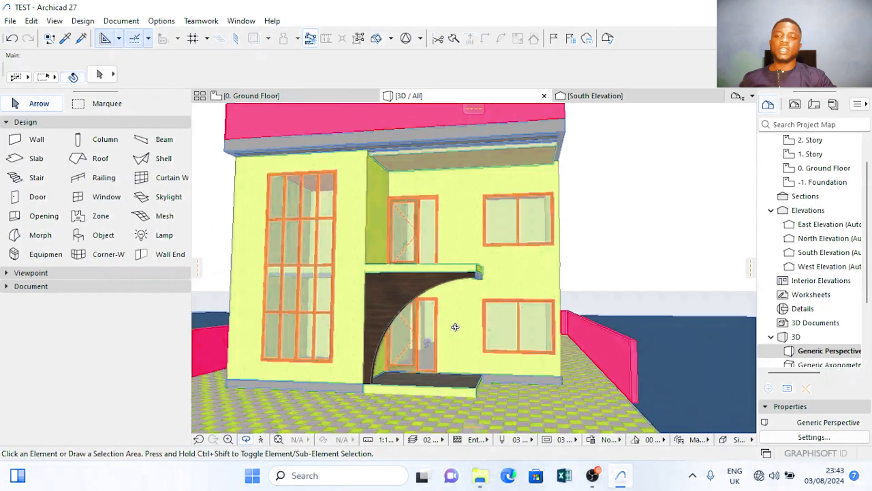
Step: Load a favourite with posts, a toprail and glass panels as the Railing tool's default settings for the Ground Floor plan
scroll(440, 332, "up", 3)
scroll(440, 332, "up", 1)
middle_click_drag(457, 340, 386, 353, "shift")
scroll(468, 253, "up", 2)
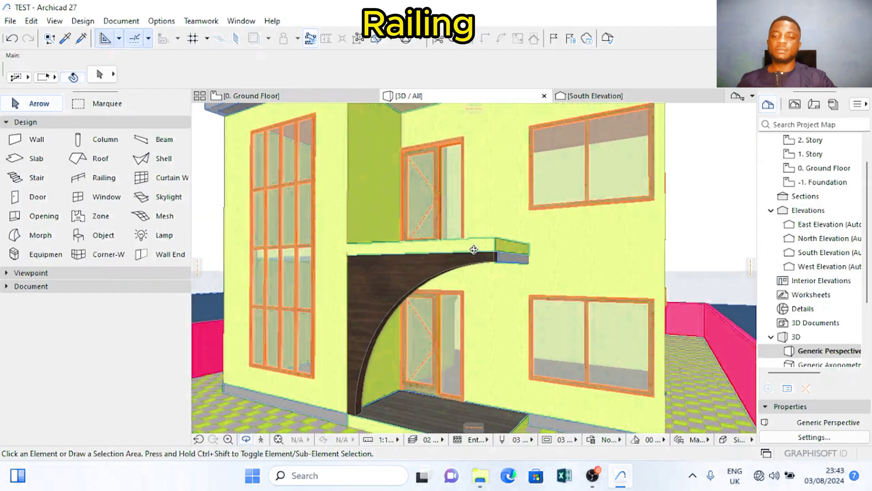
middle_click_drag(473, 250, 439, 321, "shift")
middle_click_drag(438, 342, 279, 135)
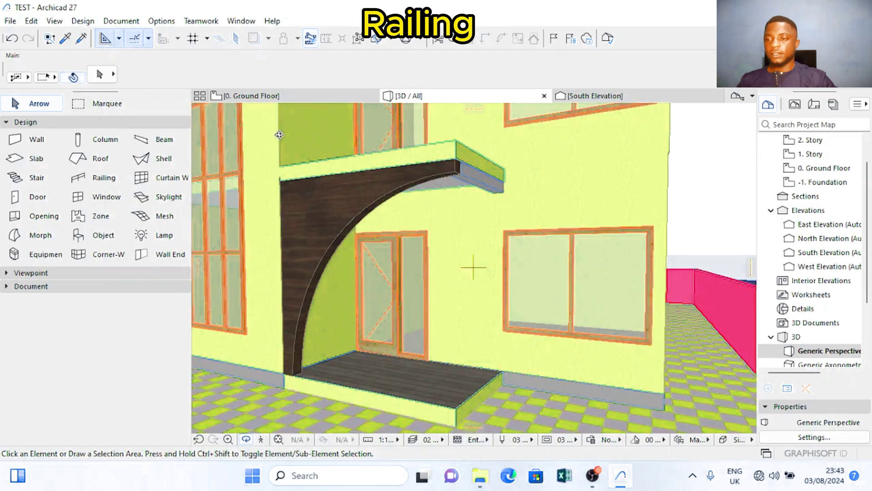
left_click(251, 96)
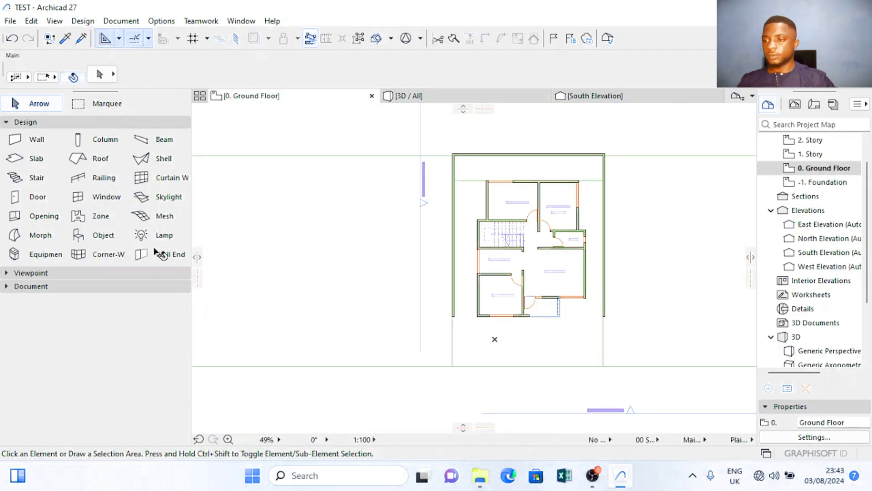
double_click(113, 182)
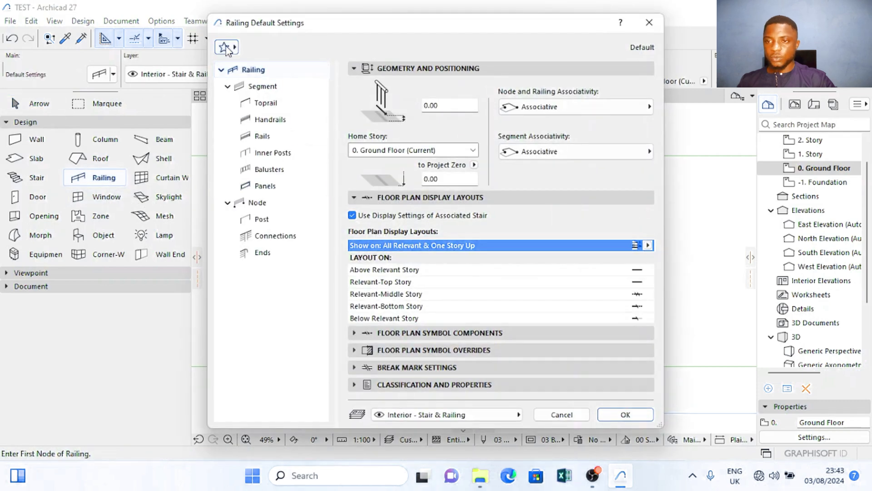
left_click(226, 48)
double_click(52, 137)
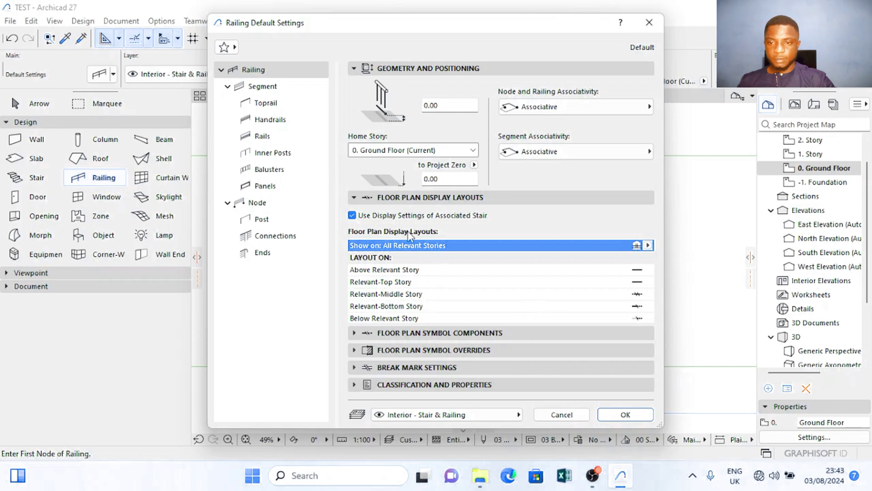
left_click(261, 85)
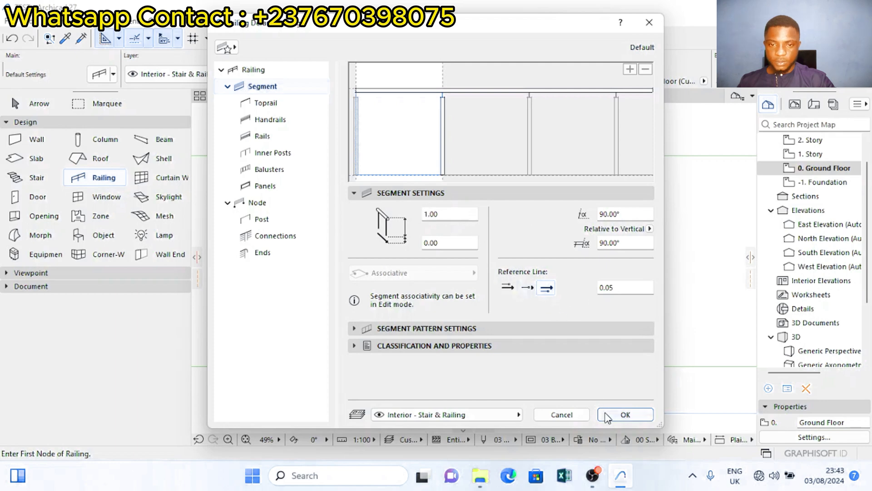
left_click(626, 415)
Step: Draw an L-shaped railing on the Ground Floor from the kitchen's southeast corner about 2.85 m along the porch's front edge, then north to the house wall
scroll(504, 313, "up", 5)
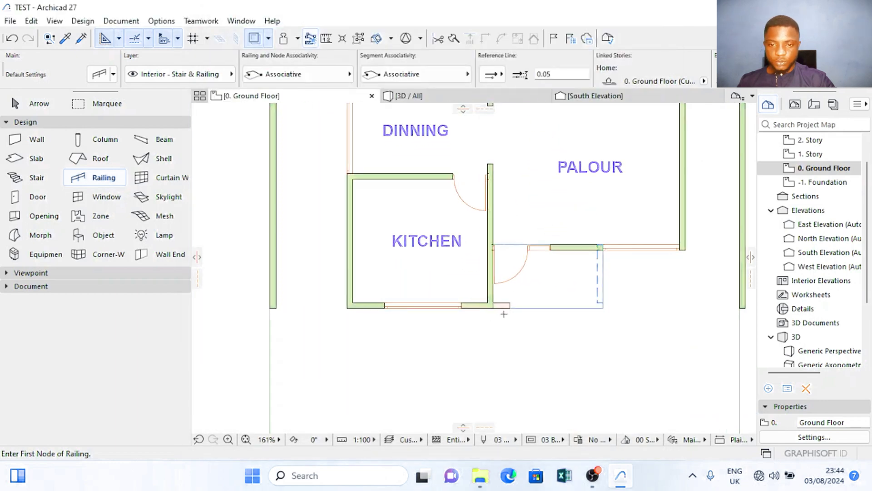
scroll(502, 313, "up", 4)
left_click(476, 296)
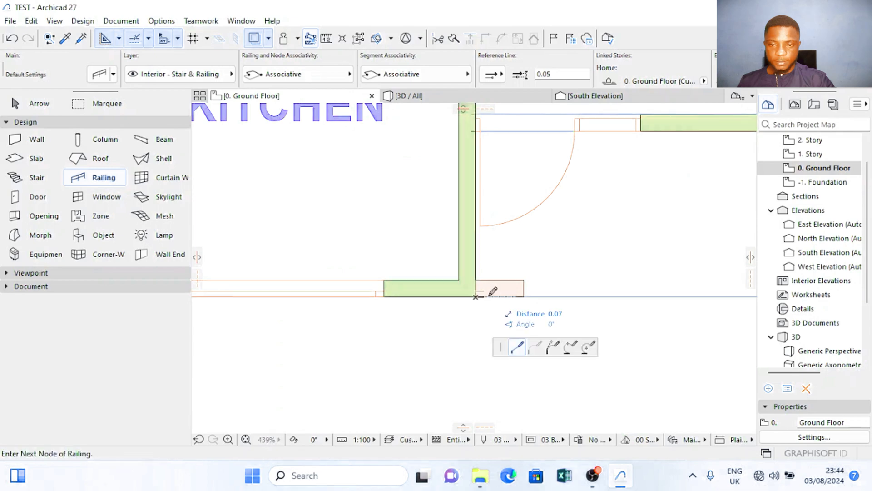
scroll(568, 285, "down", 3)
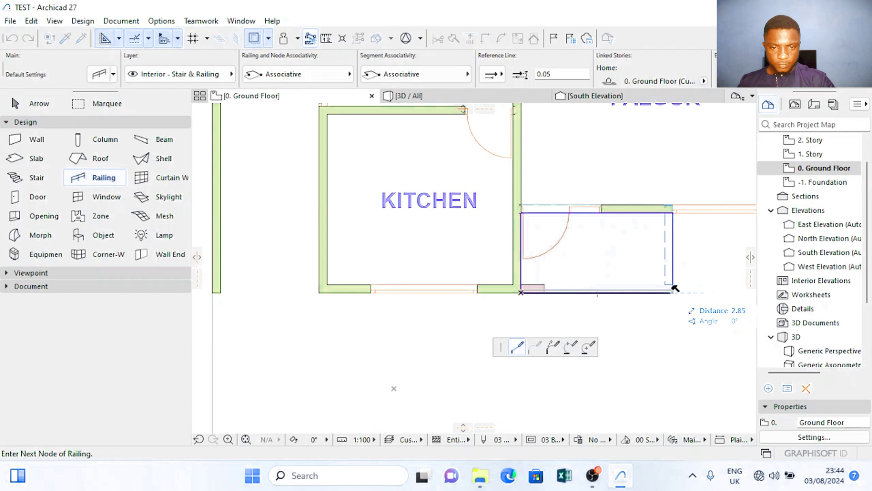
right_click(673, 210)
left_click(707, 314)
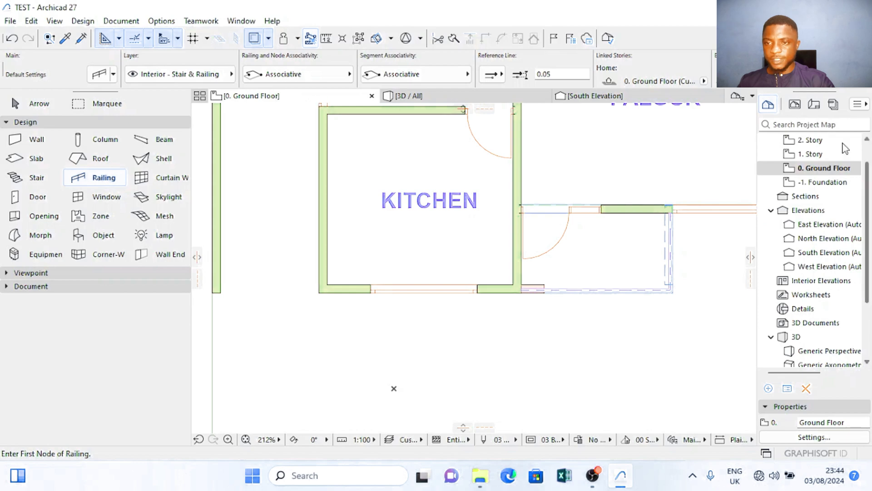
Step: Draw a matching L-shaped railing on 1. Story along the front and east edges of the balcony, ending at the house wall
right_click(315, 100)
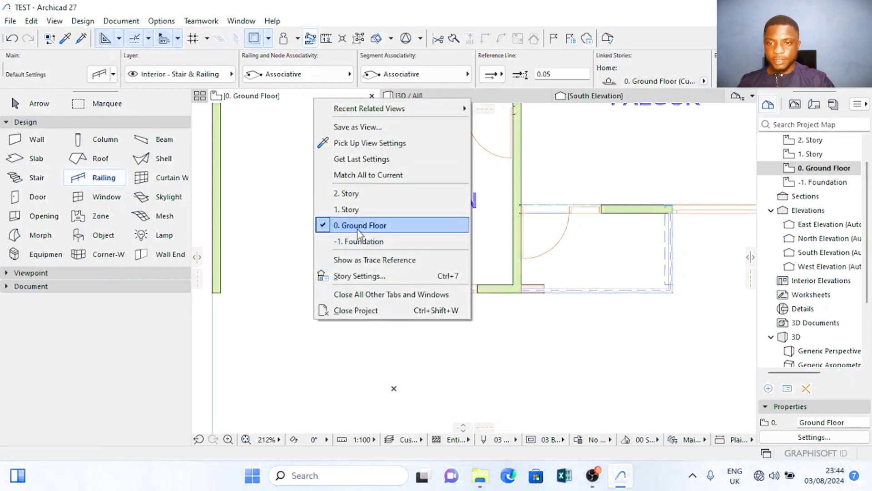
left_click(350, 210)
scroll(517, 291, "up", 3)
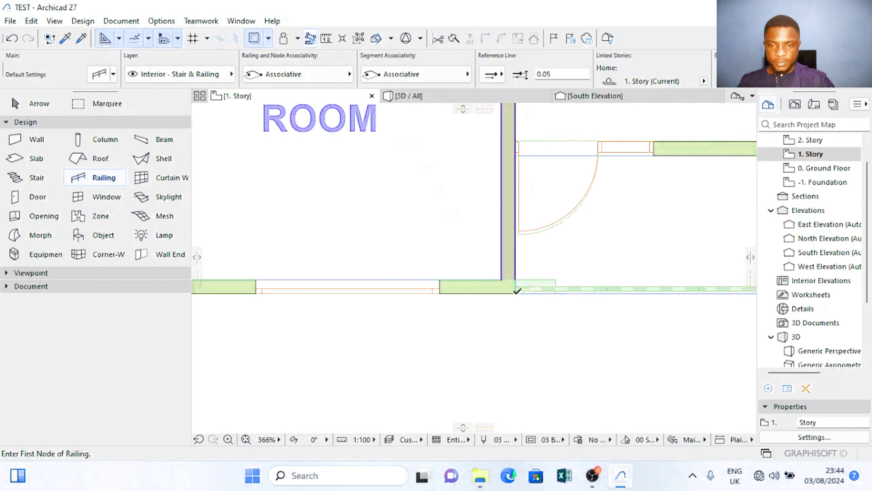
left_click(516, 290)
middle_click_drag(540, 292, 354, 283)
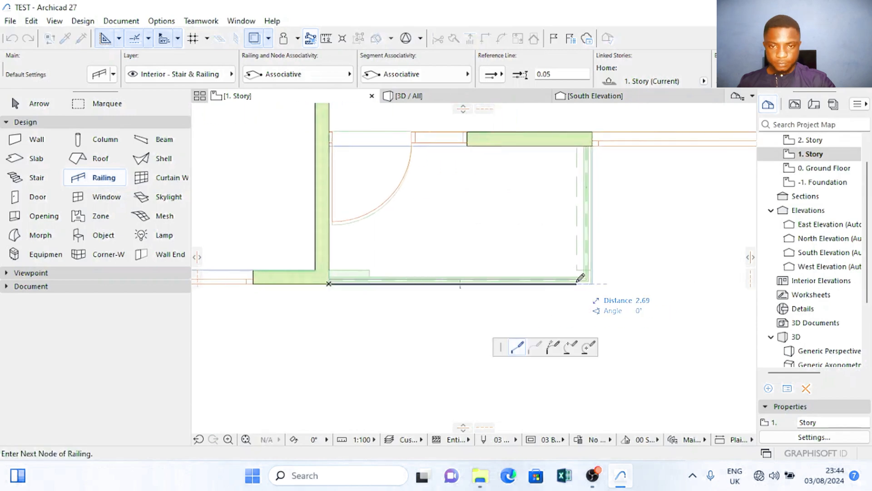
scroll(580, 281, "up", 6)
left_click(635, 285)
scroll(635, 285, "down", 4)
middle_click_drag(635, 150, 609, 241)
left_click(609, 180)
right_click(609, 180)
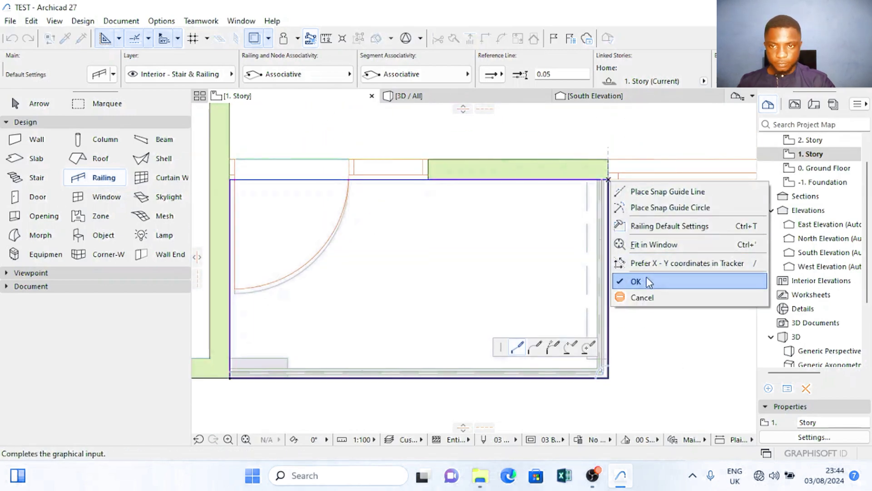
left_click(645, 281)
Step: Inspect the porch and balcony railings and the whole building from several angles in 3D
left_click(463, 101)
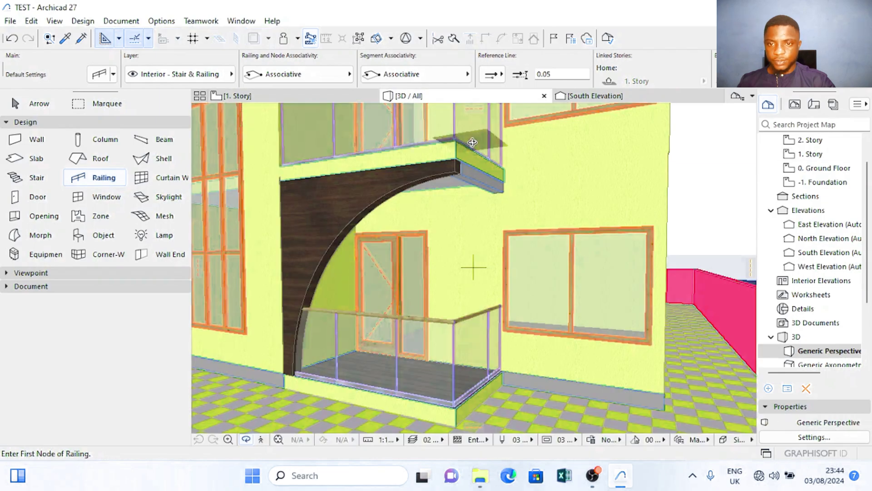
middle_click_drag(468, 152, 596, 249, "shift")
scroll(596, 249, "down", 6)
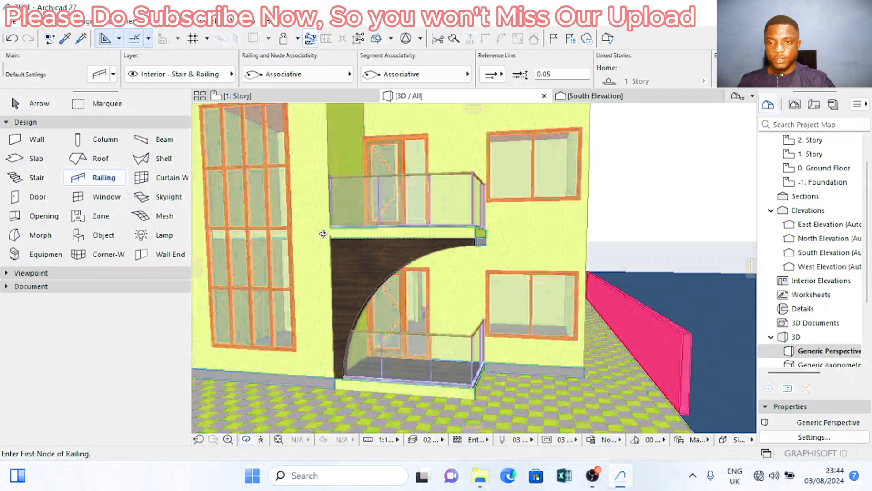
middle_click_drag(441, 241, 371, 243, "shift")
scroll(371, 243, "up", 3)
scroll(562, 258, "up", 6)
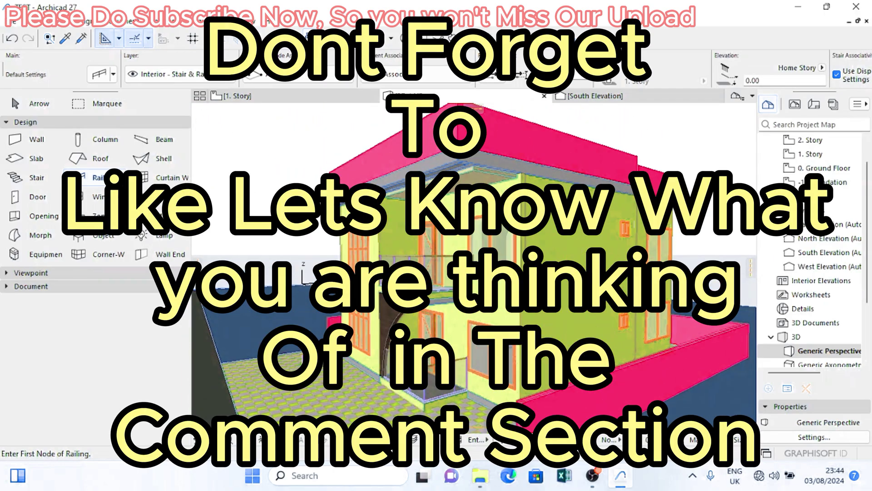
middle_click_drag(563, 258, 500, 370, "shift")
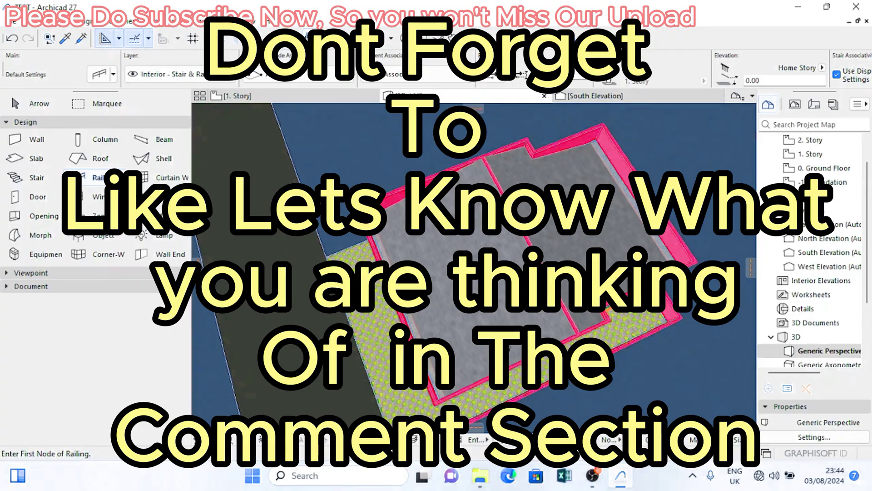